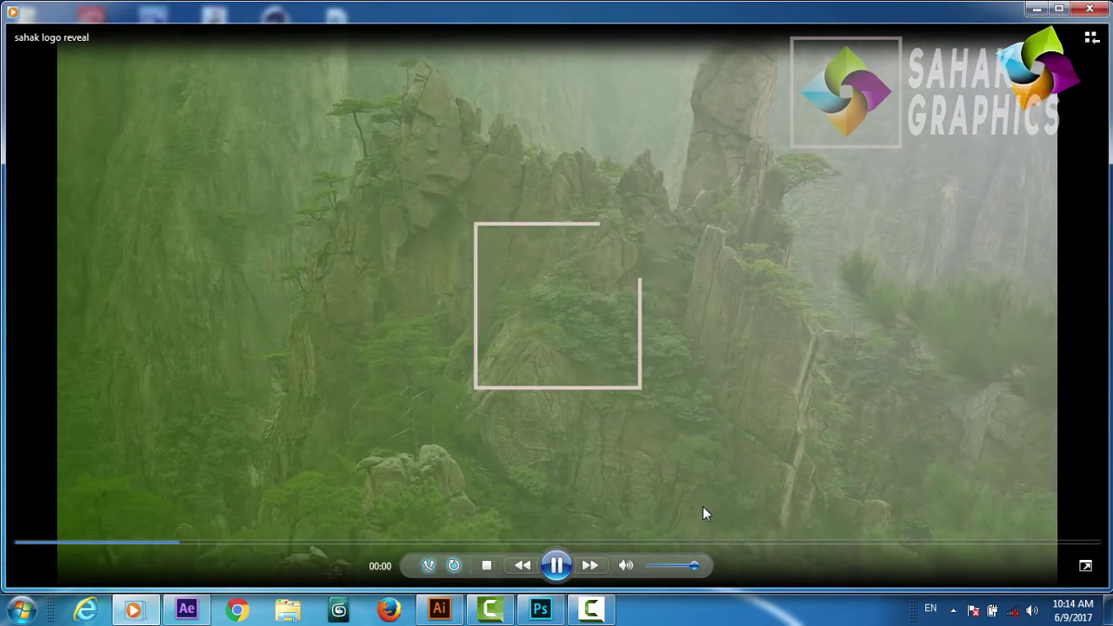
Watch the finished logo reveal video at full screen and close the player
{"action": "double_click", "coordinate": [615, 495]}
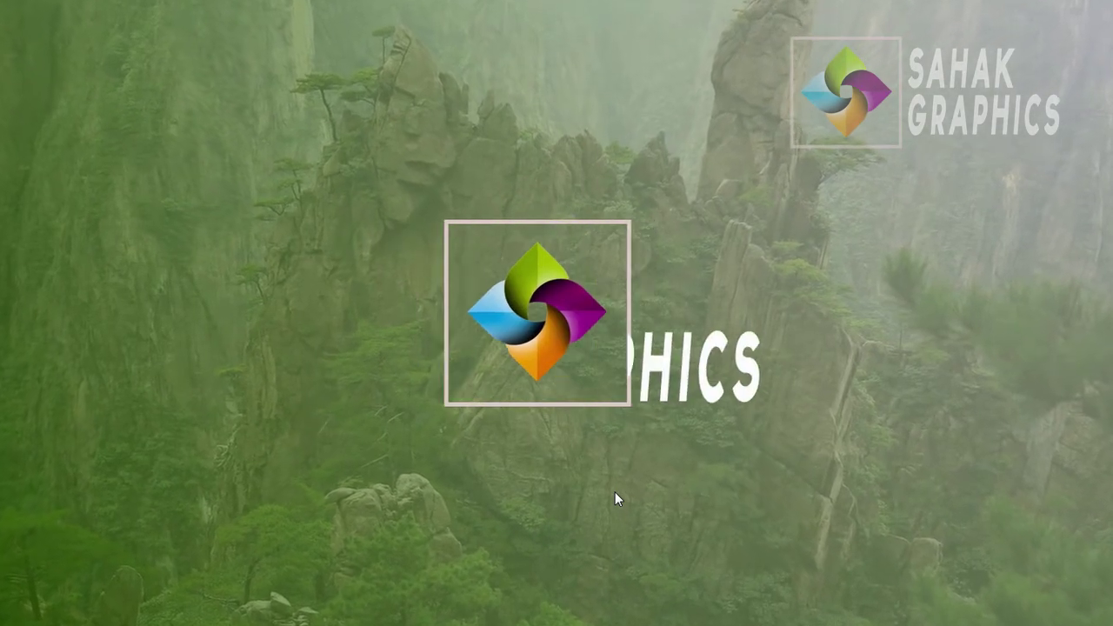
{"action": "mouse_move", "coordinate": [543, 332]}
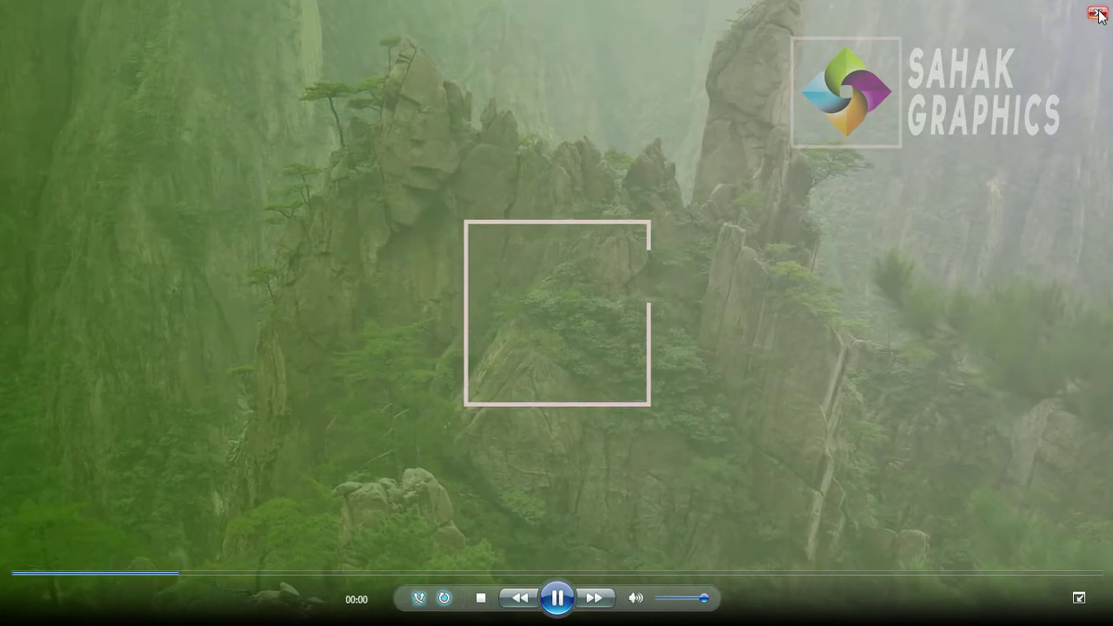
{"action": "left_click", "coordinate": [1099, 10]}
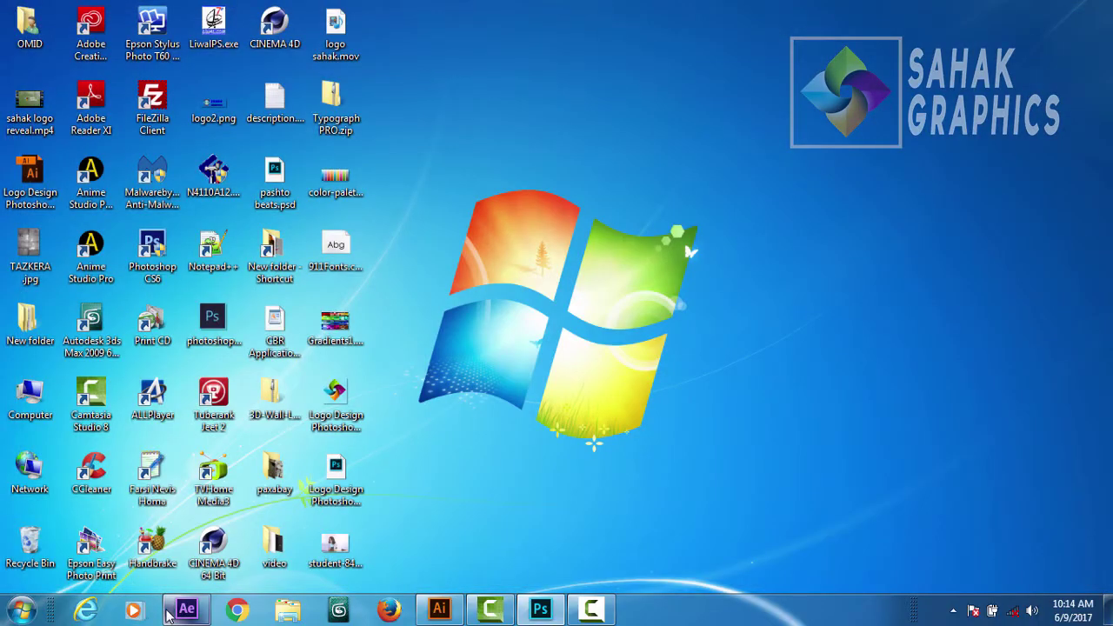
Switch to After Effects and create a 1920 x 1080 composition with the HDTV 1080 25 preset and a 0:00:10:10 duration
{"action": "left_click", "coordinate": [184, 610]}
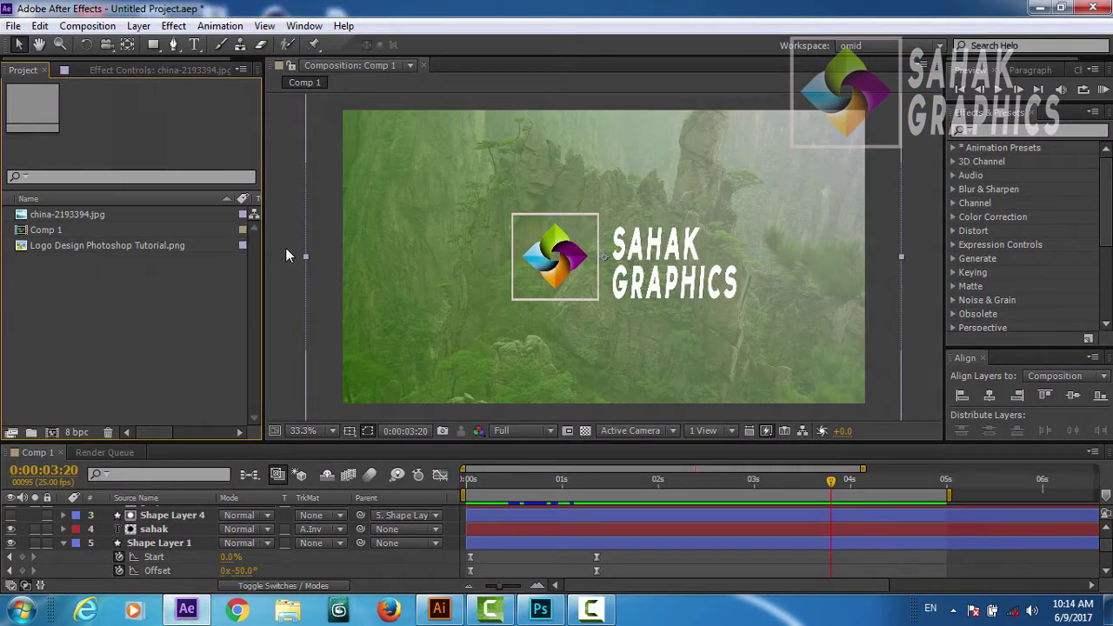
{"action": "left_click", "coordinate": [52, 433]}
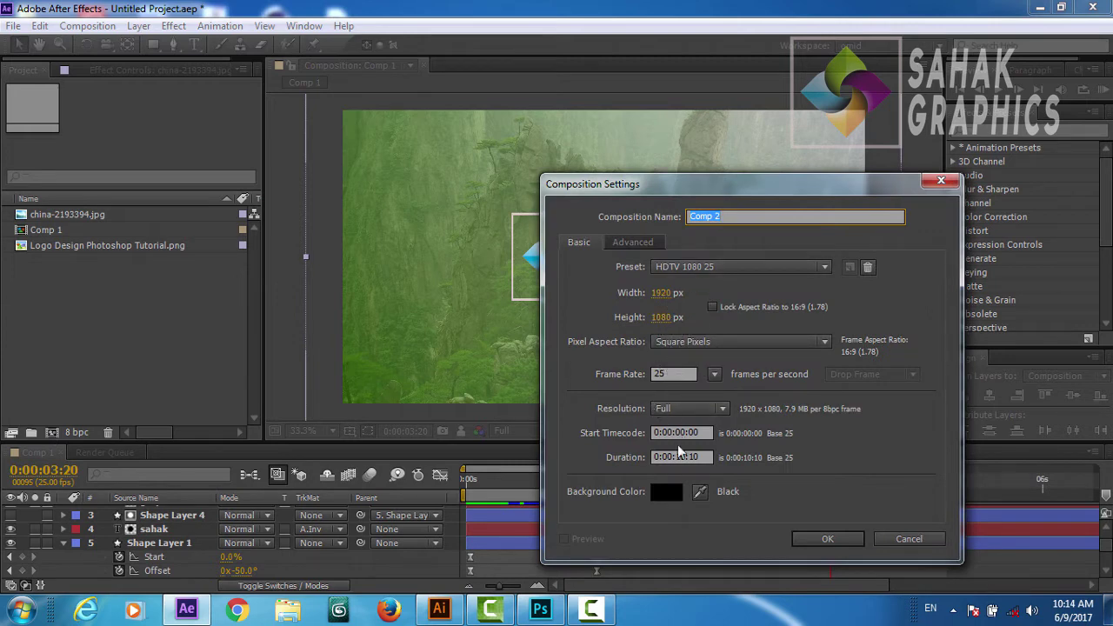
{"action": "left_click", "coordinate": [807, 540]}
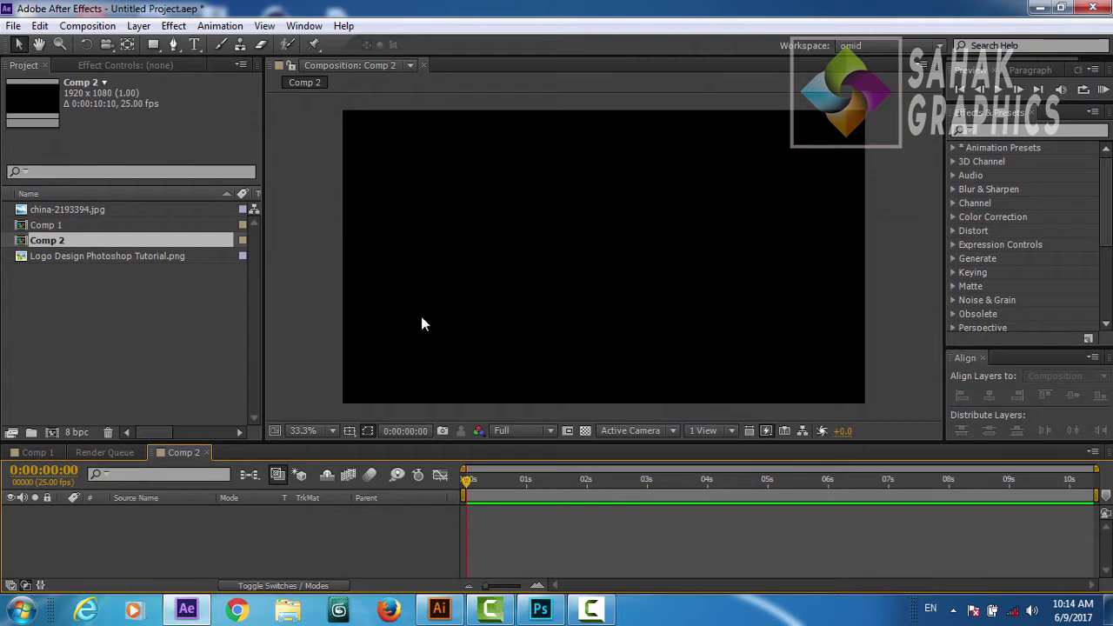
Draw a square with the Rectangle tool near the centre of the empty composition
{"action": "left_click", "coordinate": [154, 45]}
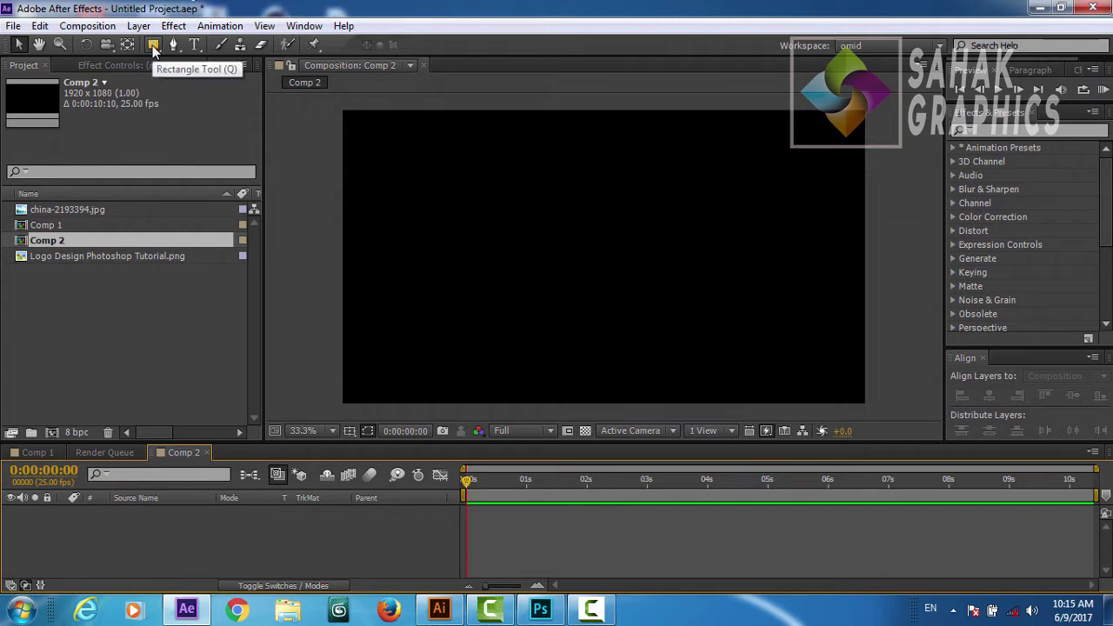
{"action": "left_click", "coordinate": [153, 45]}
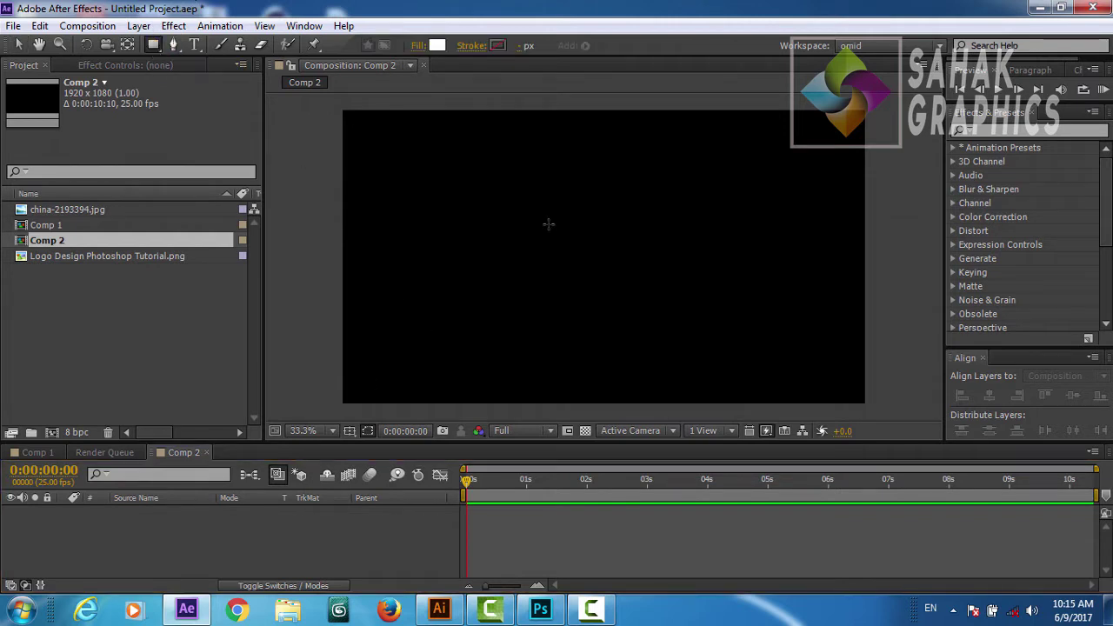
{"action": "left_click_drag", "start_coordinate": [549, 224], "coordinate": [636, 308]}
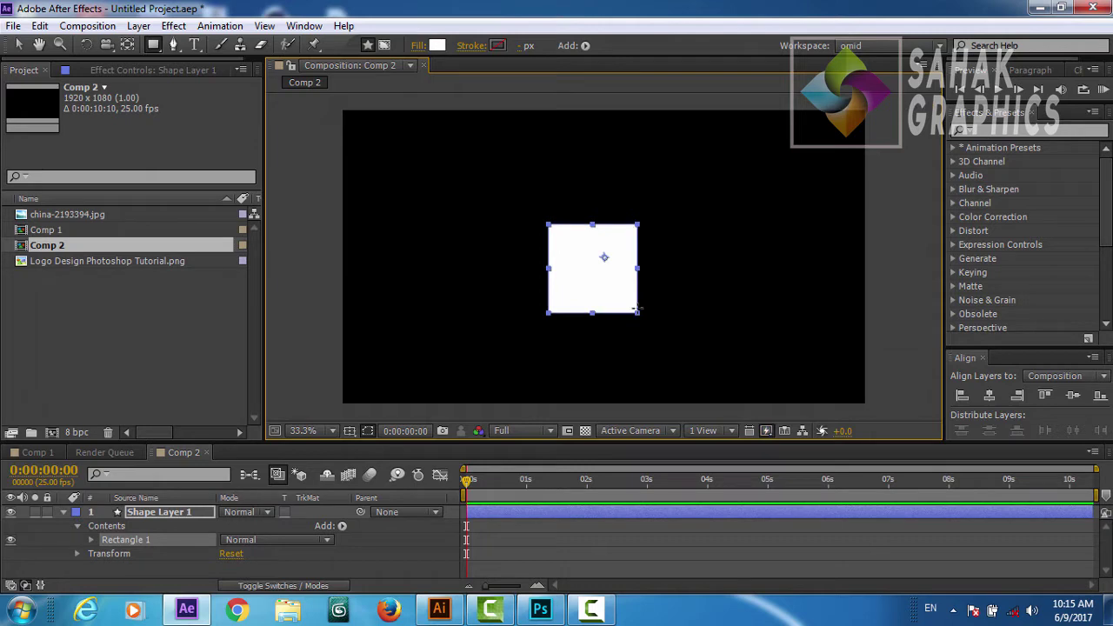
Remove the square's fill by setting its fill type to None
{"action": "left_click", "coordinate": [417, 47]}
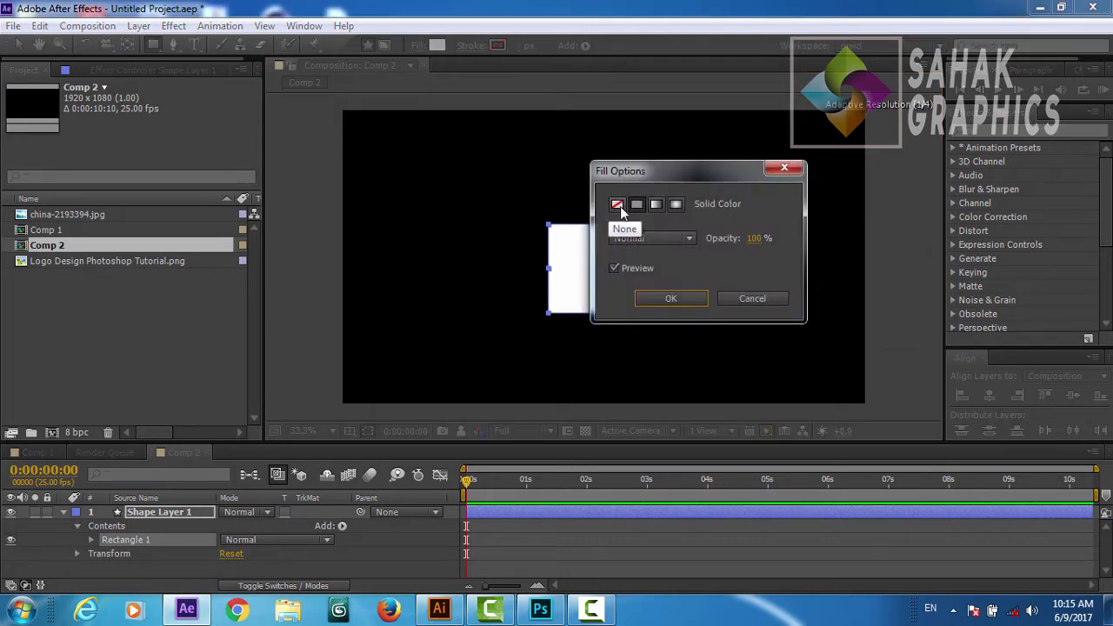
{"action": "left_click", "coordinate": [618, 205]}
{"action": "left_click", "coordinate": [670, 299]}
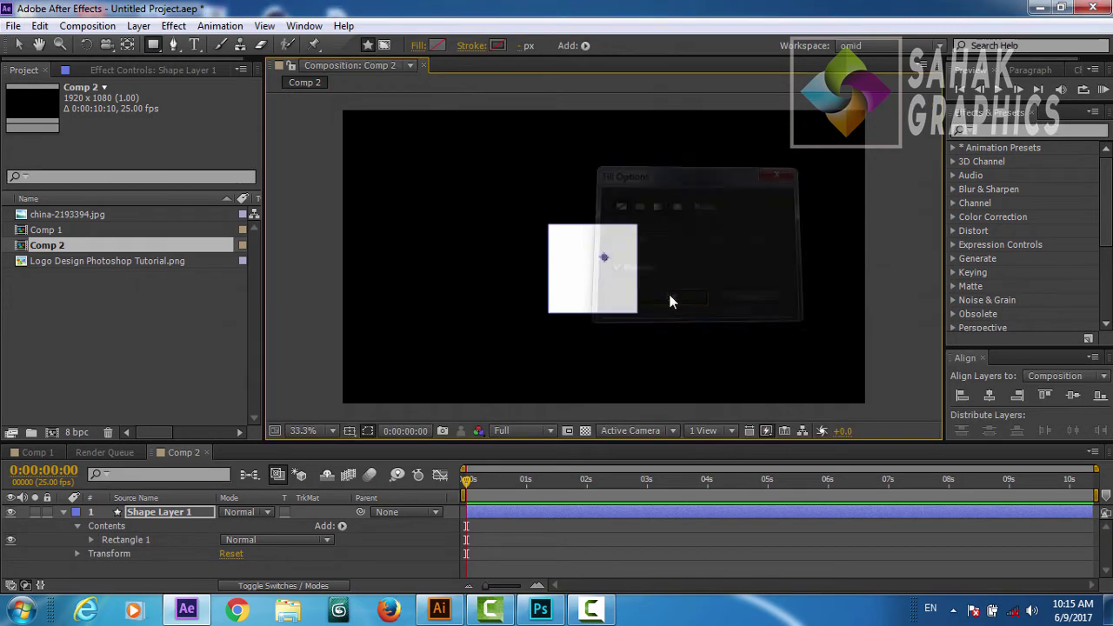
Give the square a solid colour stroke and set the stroke width to 10 px
{"action": "left_click", "coordinate": [480, 49]}
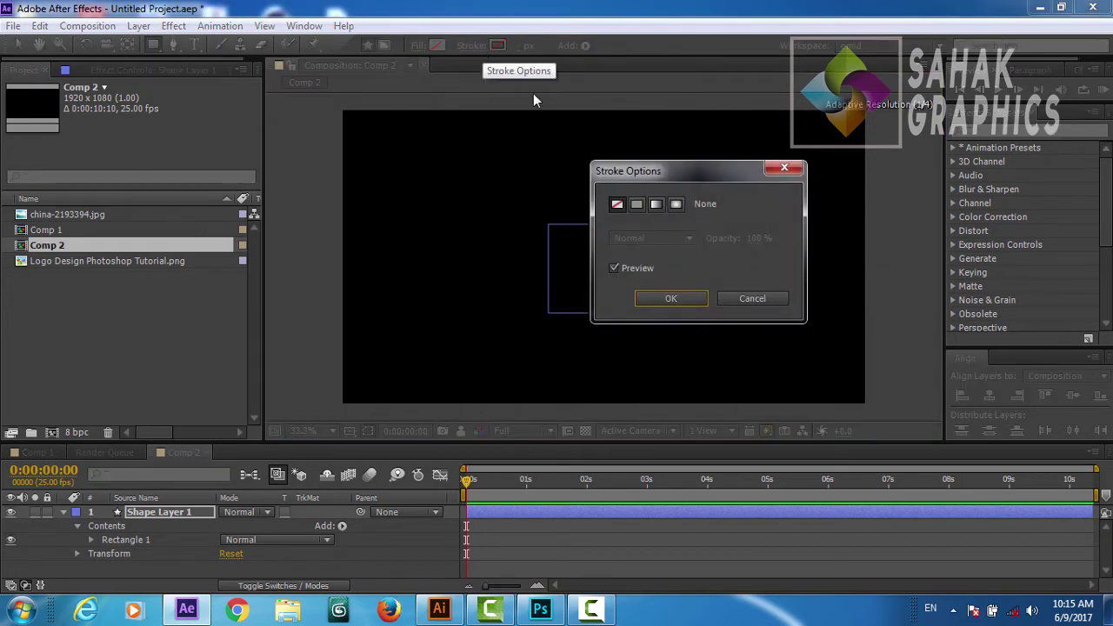
{"action": "left_click", "coordinate": [636, 205]}
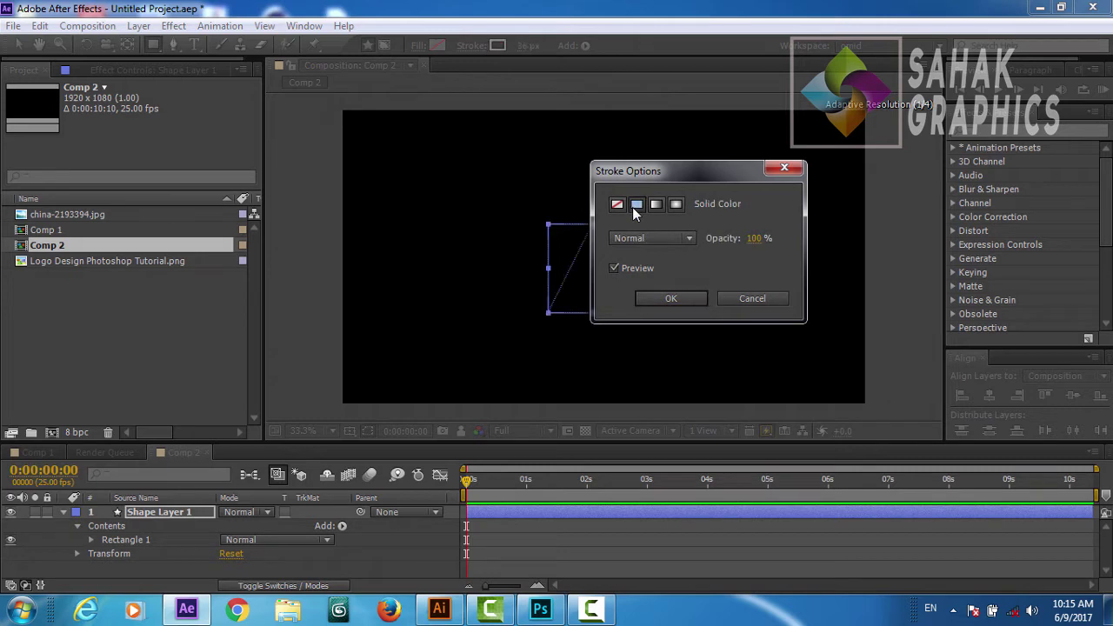
{"action": "left_click", "coordinate": [652, 296]}
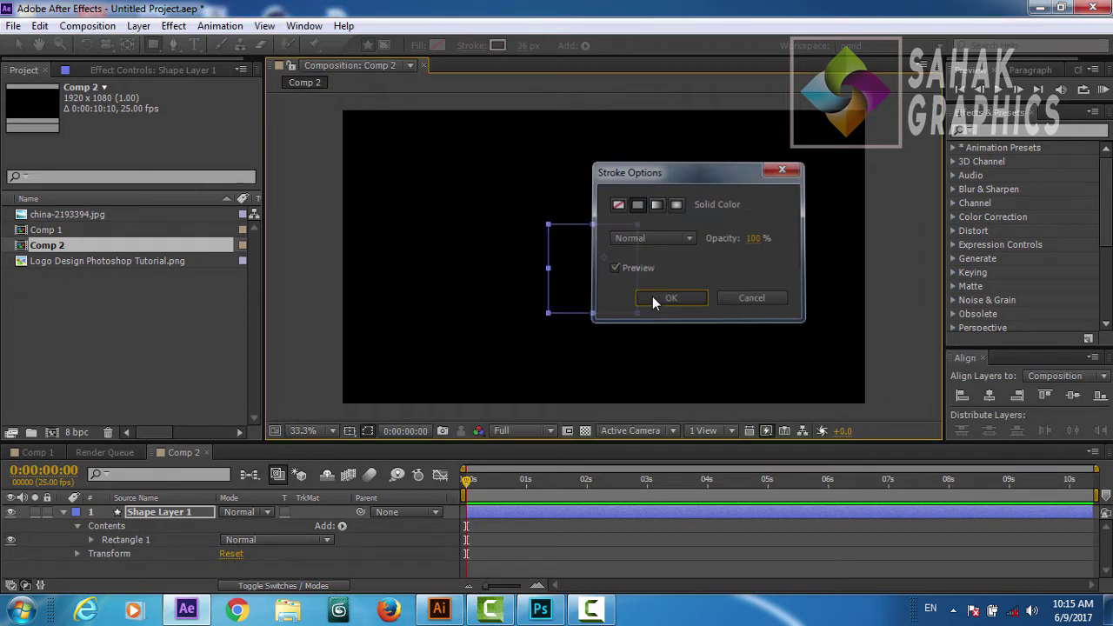
{"action": "left_click", "coordinate": [522, 45]}
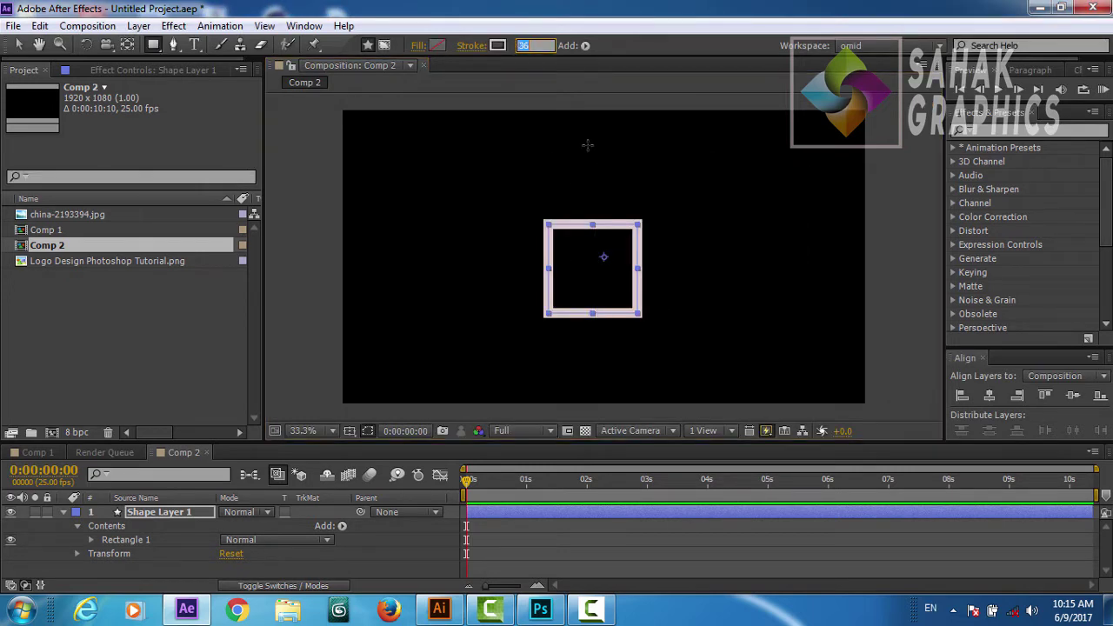
{"action": "type", "text": "10"}
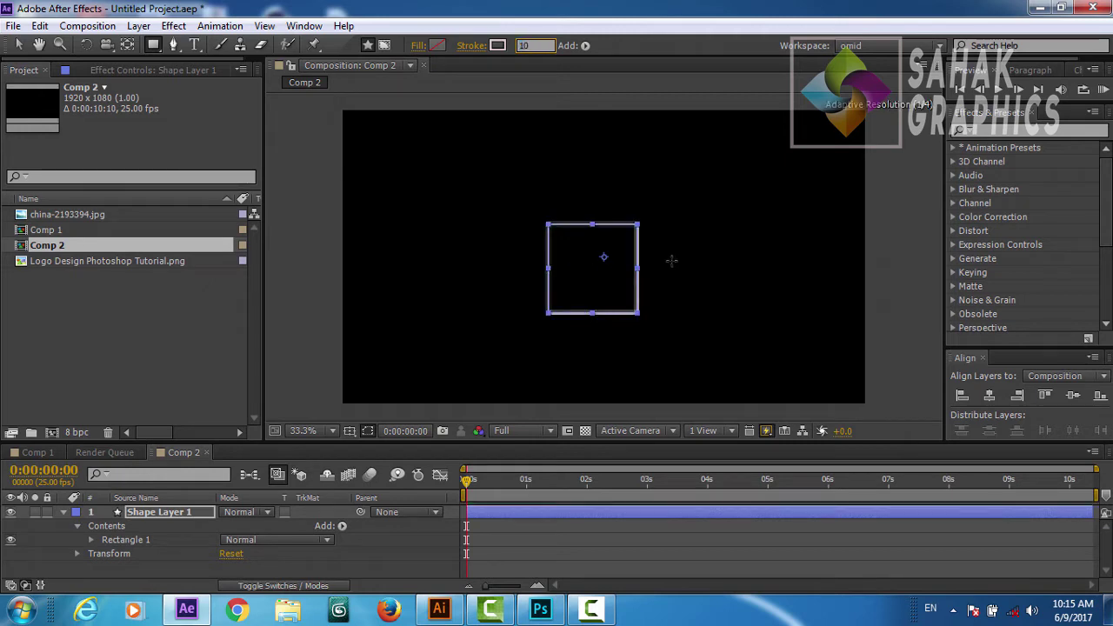
{"action": "key", "text": "Return"}
{"action": "left_click", "coordinate": [683, 310]}
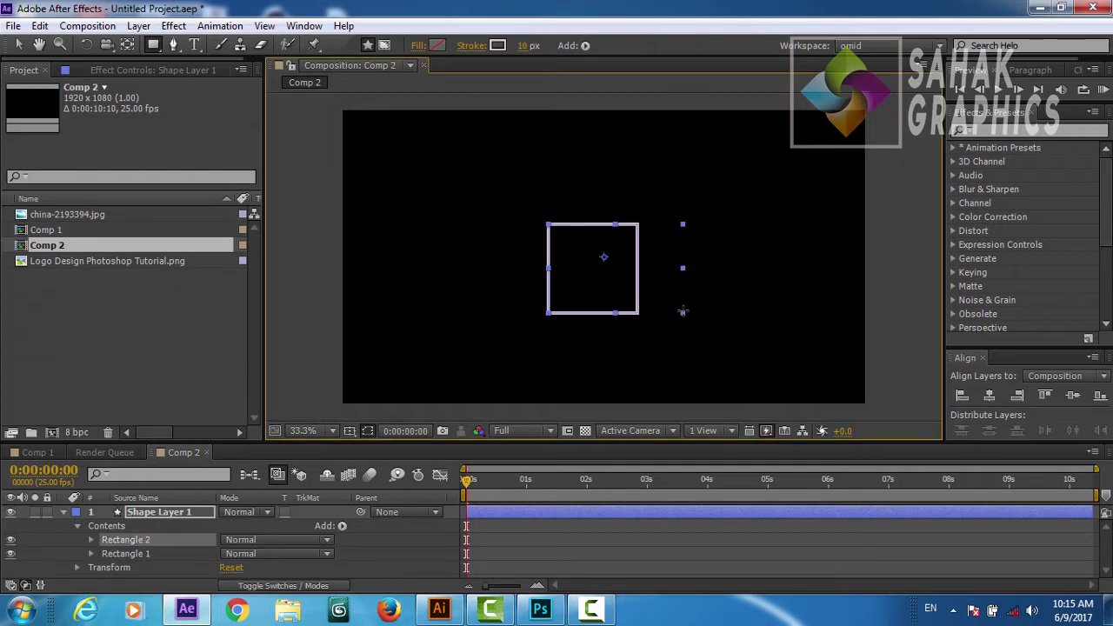
Select the shape layer and move its anchor point to the centre of the square with the Pan Behind tool
{"action": "left_click", "coordinate": [126, 44]}
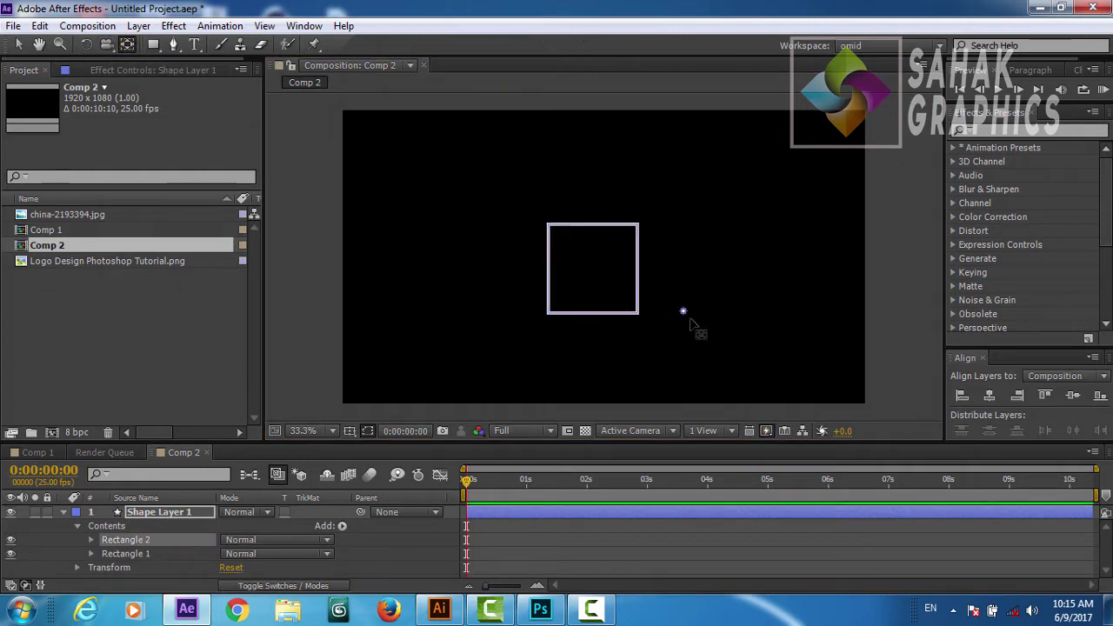
{"action": "left_click", "coordinate": [606, 283]}
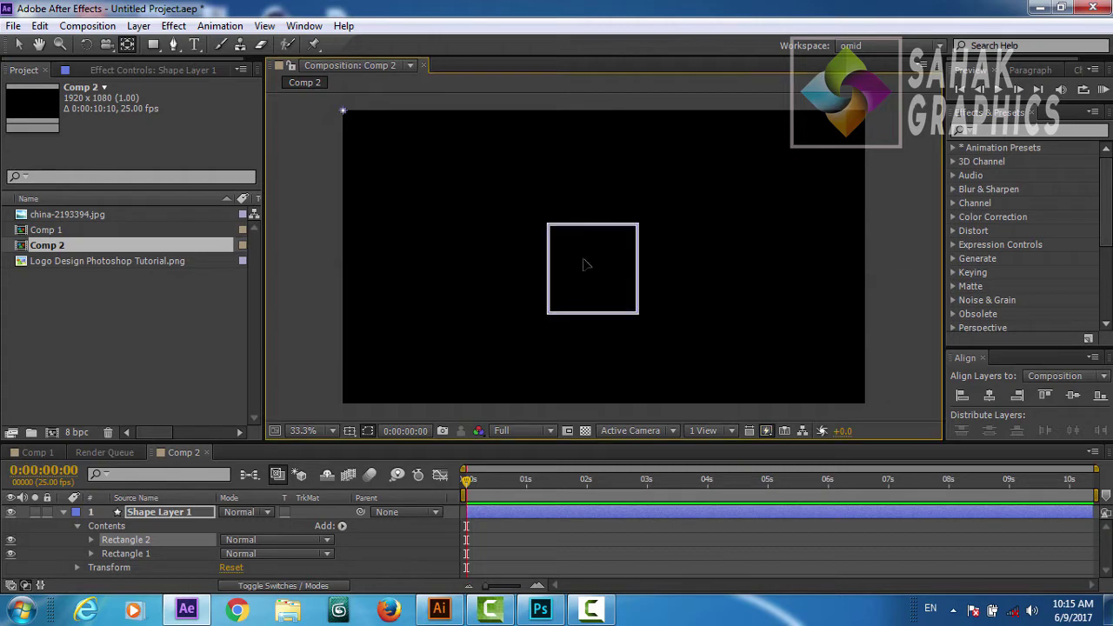
{"action": "left_click", "coordinate": [593, 275]}
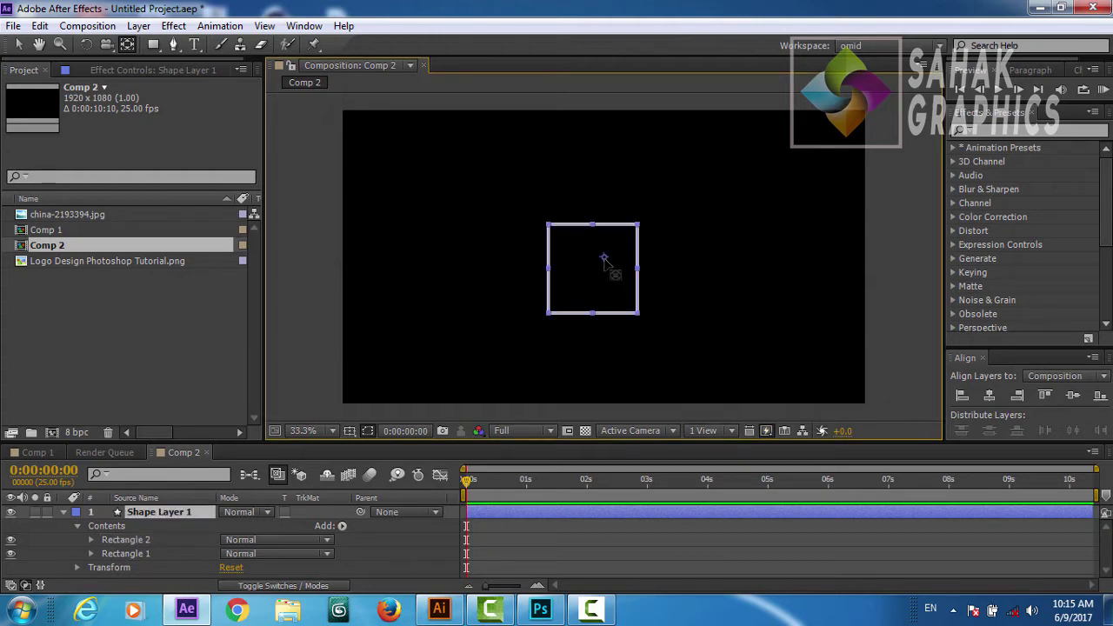
{"action": "left_click_drag", "start_coordinate": [605, 258], "coordinate": [594, 269]}
Align the shape layer to the composition's horizontal and vertical centre
{"action": "left_click", "coordinate": [989, 396]}
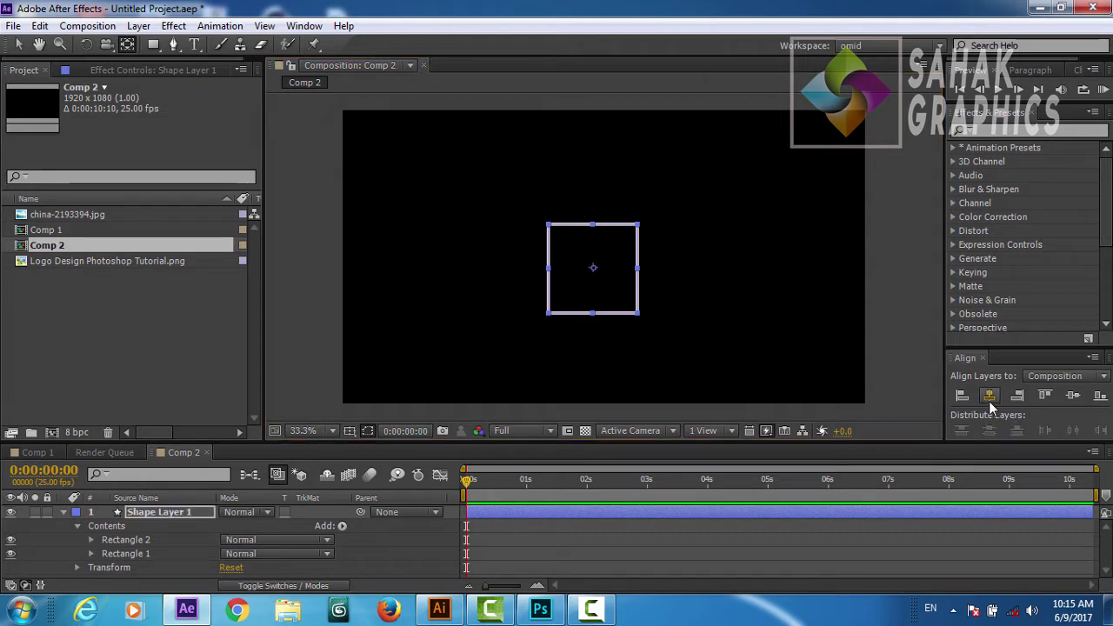
{"action": "left_click", "coordinate": [988, 396]}
{"action": "left_click", "coordinate": [1070, 398]}
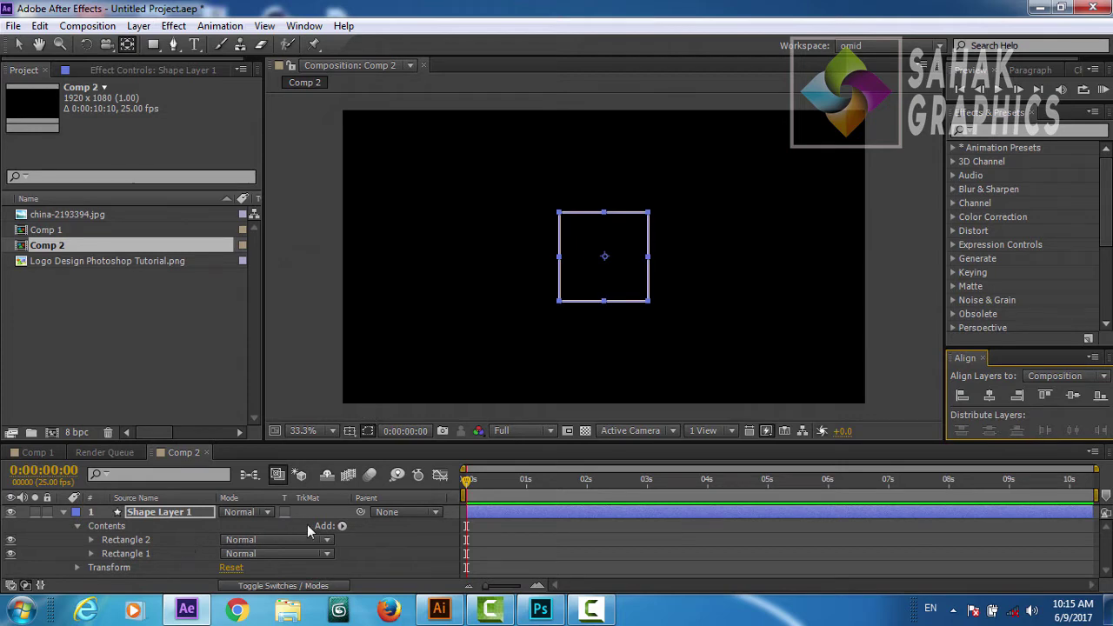
{"action": "left_click", "coordinate": [160, 555]}
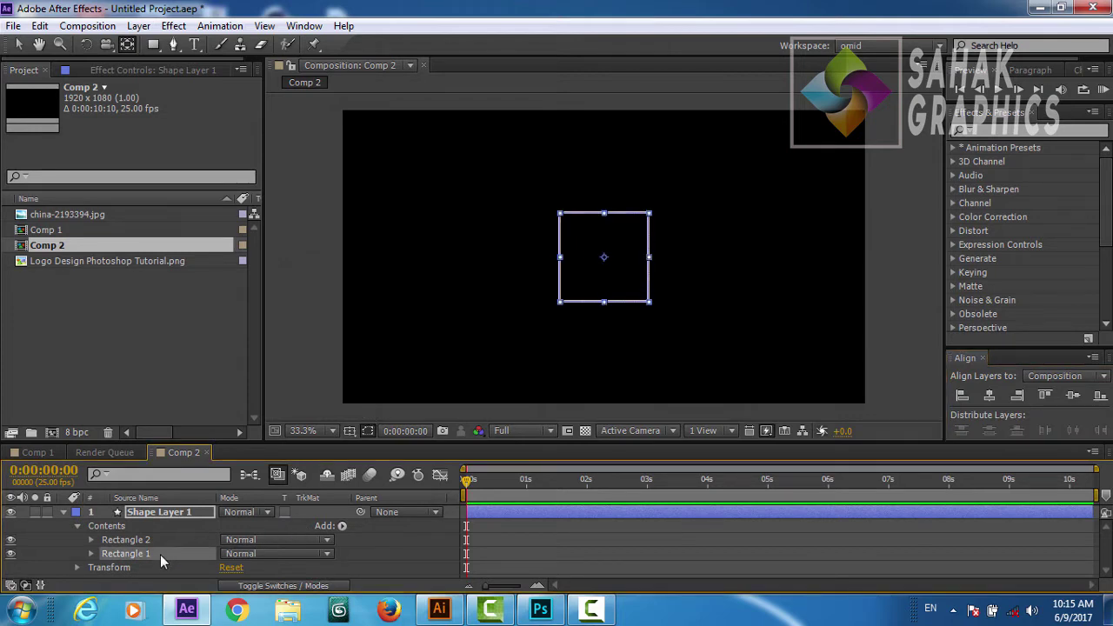
{"action": "key", "text": "Delete"}
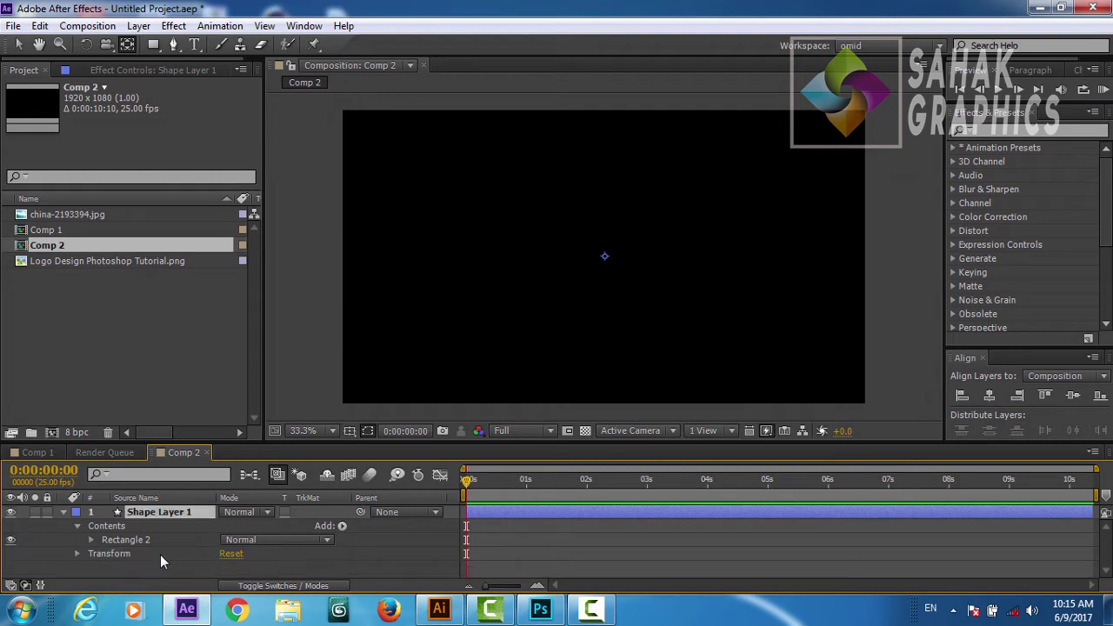
{"action": "key", "text": "ctrl+z"}
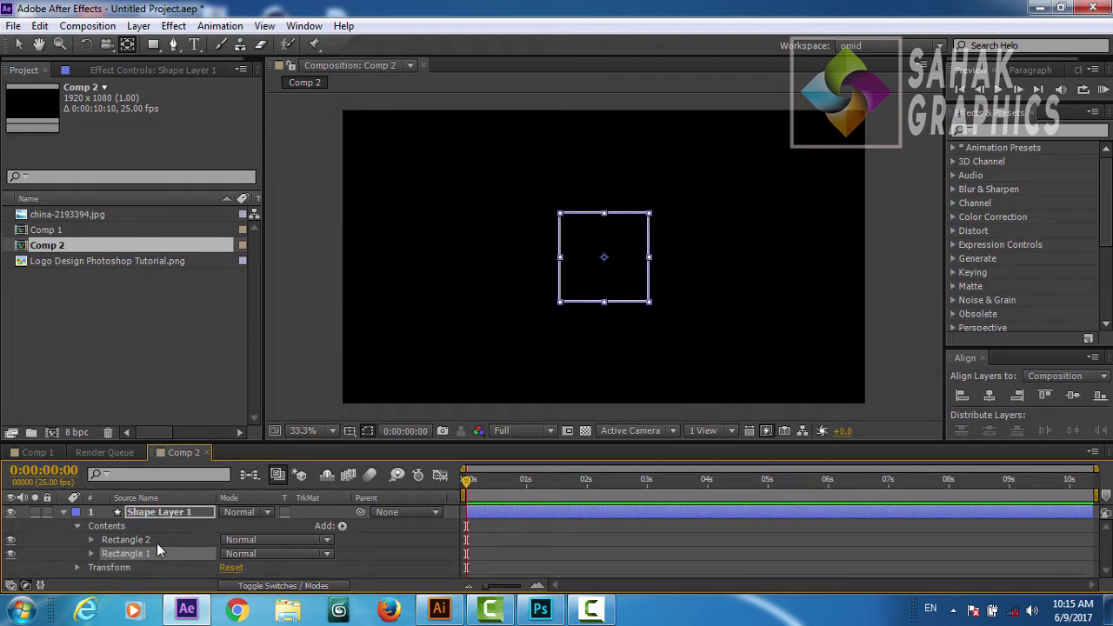
Delete the stray Rectangle 2 from the contents of Shape Layer 1
{"action": "left_click", "coordinate": [156, 542]}
{"action": "key", "text": "Delete"}
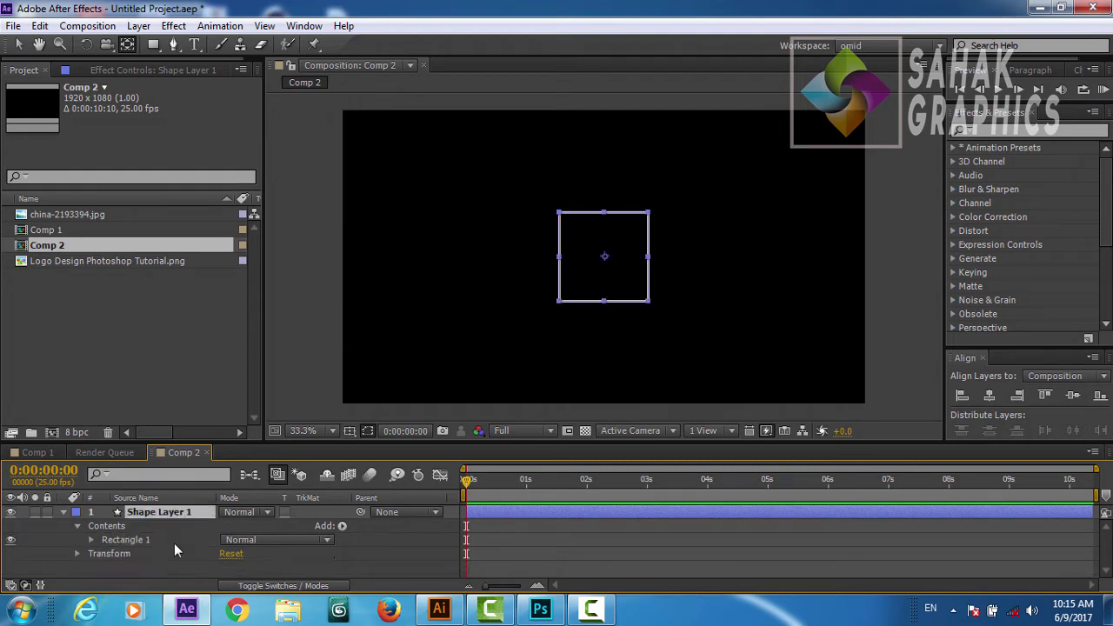
Add Trim Paths to Shape Layer 1 and expand its properties in the enlarged timeline
{"action": "left_click", "coordinate": [342, 527]}
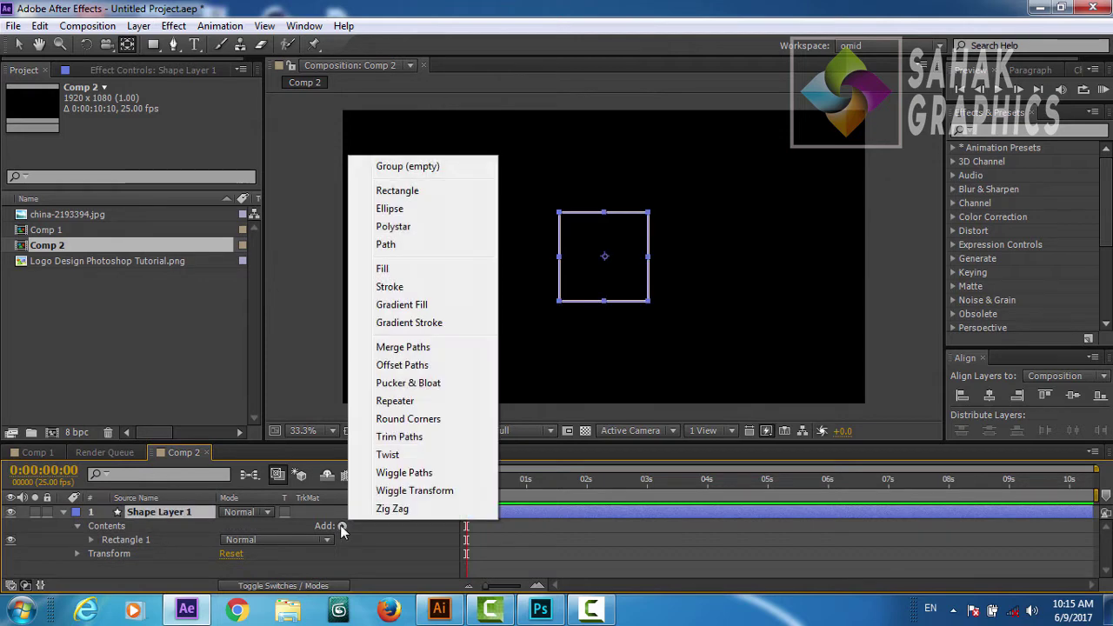
{"action": "left_click", "coordinate": [421, 442]}
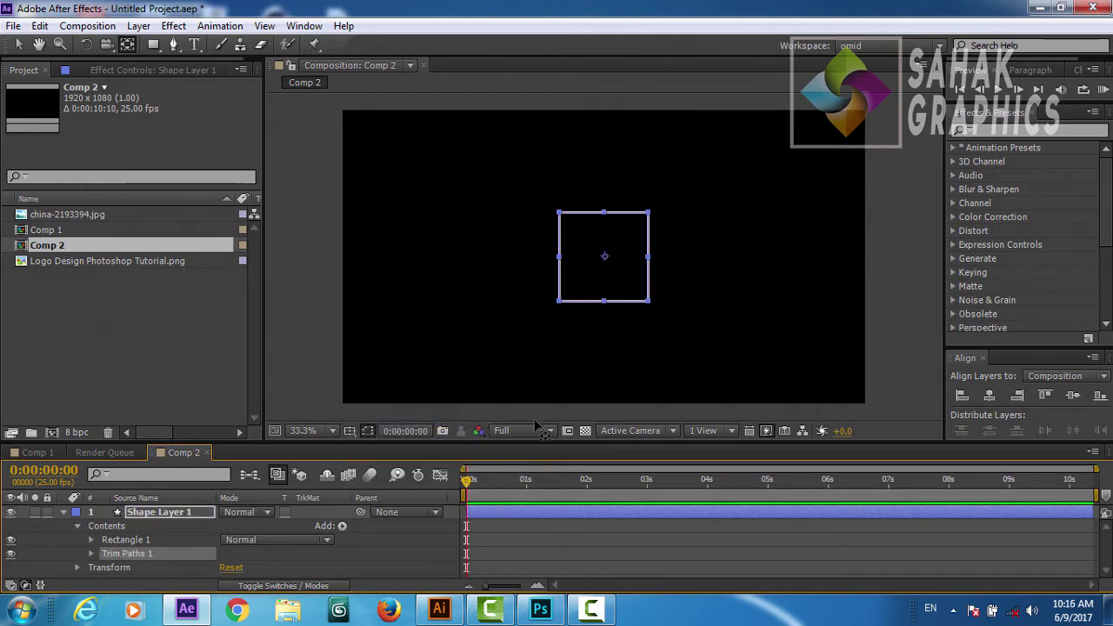
{"action": "left_click", "coordinate": [91, 553]}
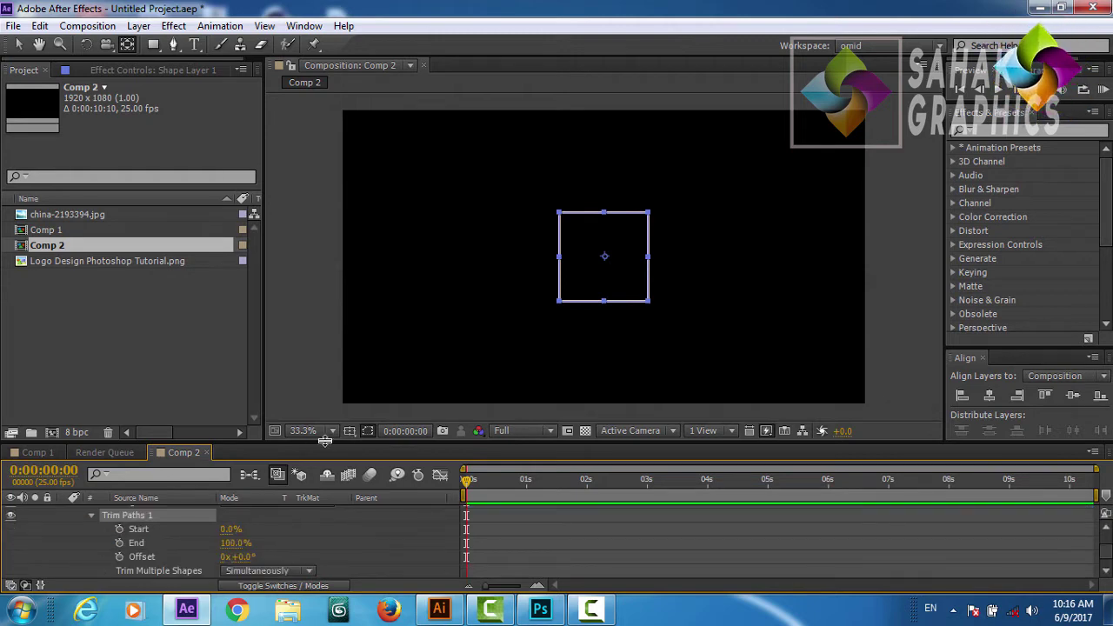
{"action": "left_click_drag", "start_coordinate": [327, 444], "coordinate": [320, 395]}
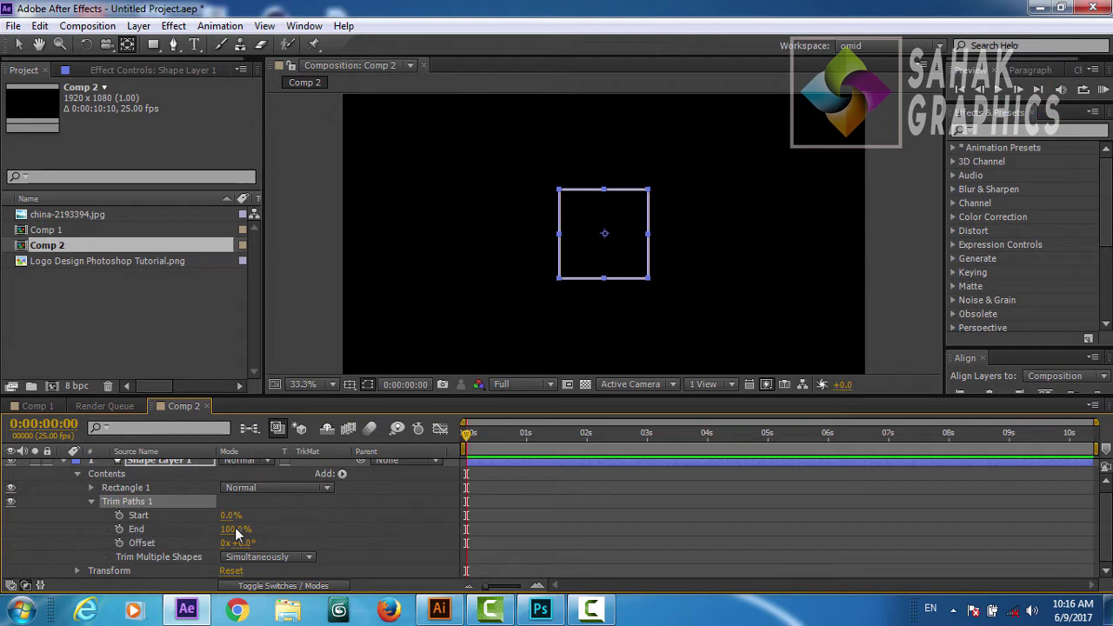
Add keyframes for the Trim Paths Start and Offset at 0:00:00:00 and at 0:00:01:00
{"action": "left_click", "coordinate": [120, 515]}
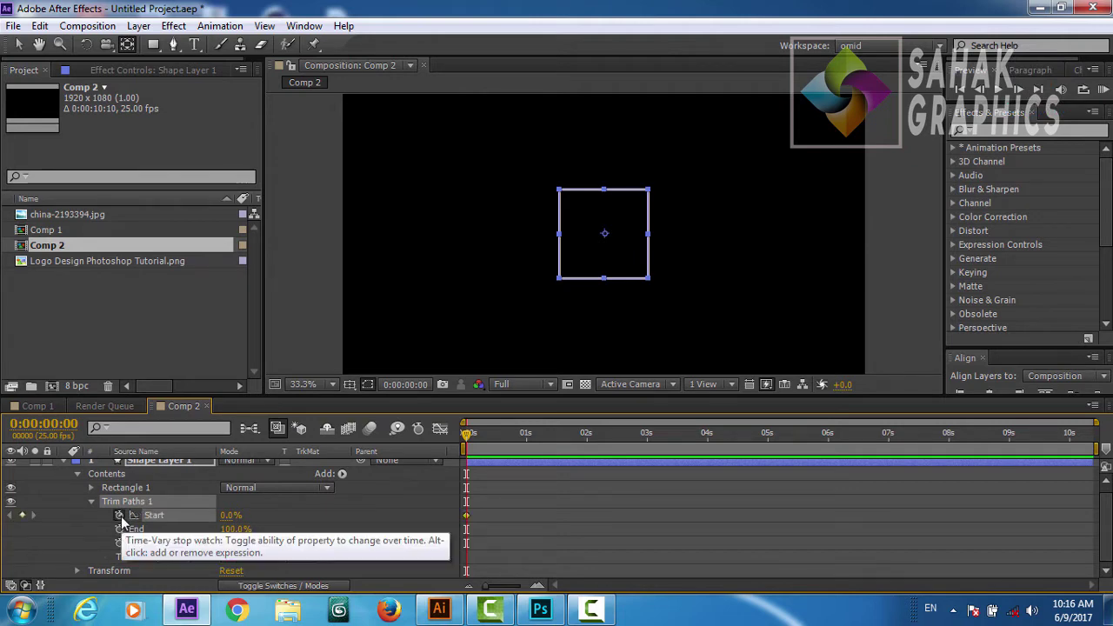
{"action": "left_click", "coordinate": [120, 543]}
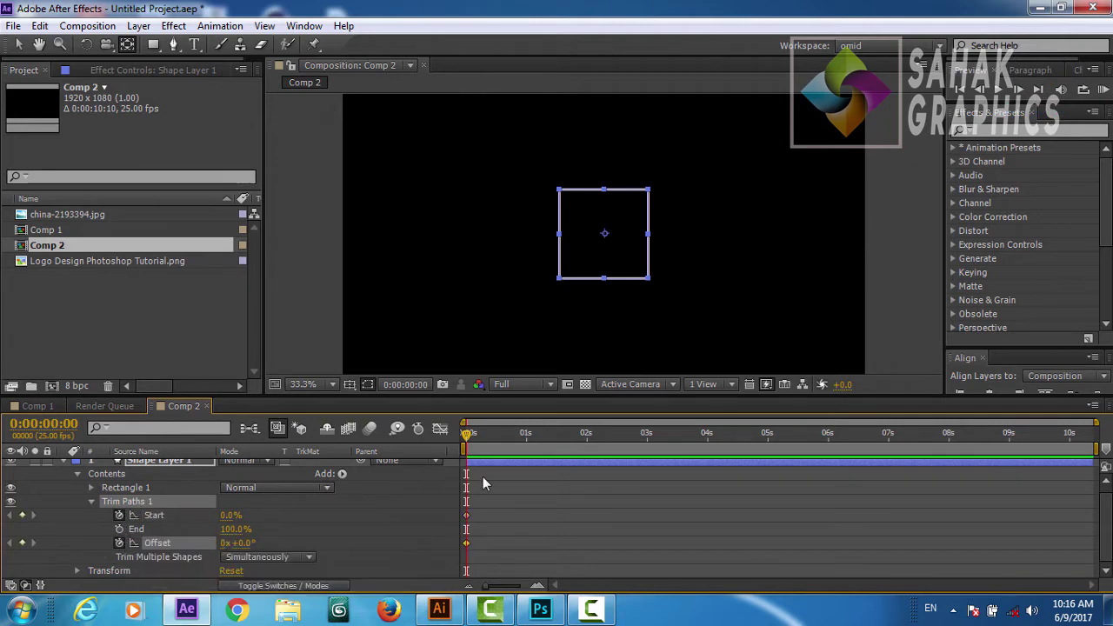
{"action": "left_click_drag", "start_coordinate": [467, 434], "coordinate": [528, 437]}
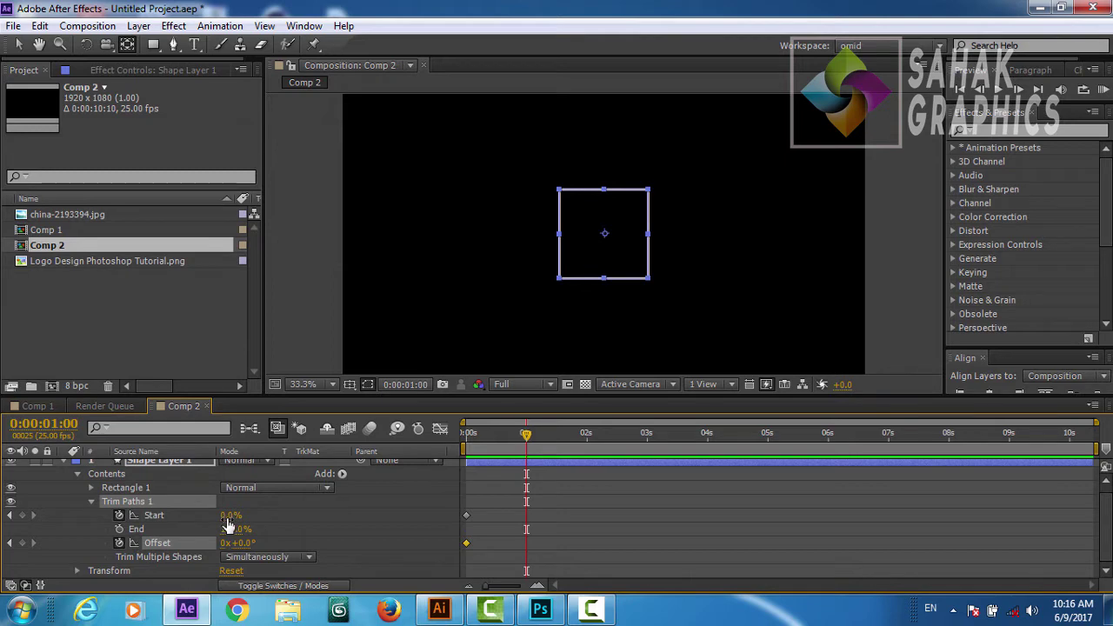
{"action": "left_click", "coordinate": [22, 515]}
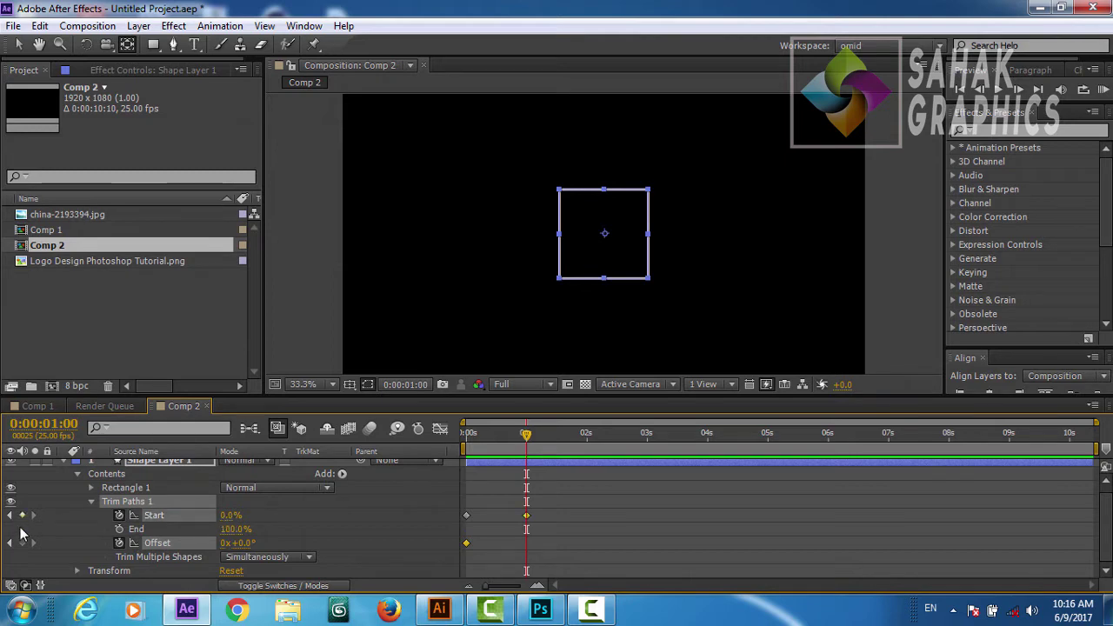
{"action": "left_click", "coordinate": [21, 543]}
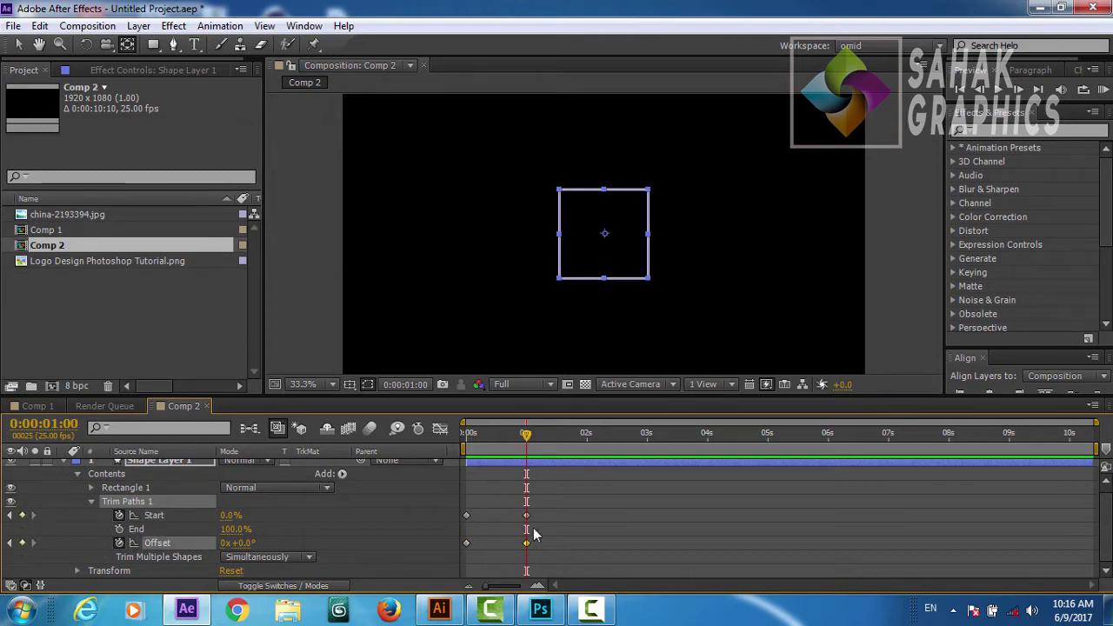
At 0:00:00:00, set the Trim Paths Start to 100% and the Offset to -50°
{"action": "left_click_drag", "start_coordinate": [525, 439], "coordinate": [465, 443]}
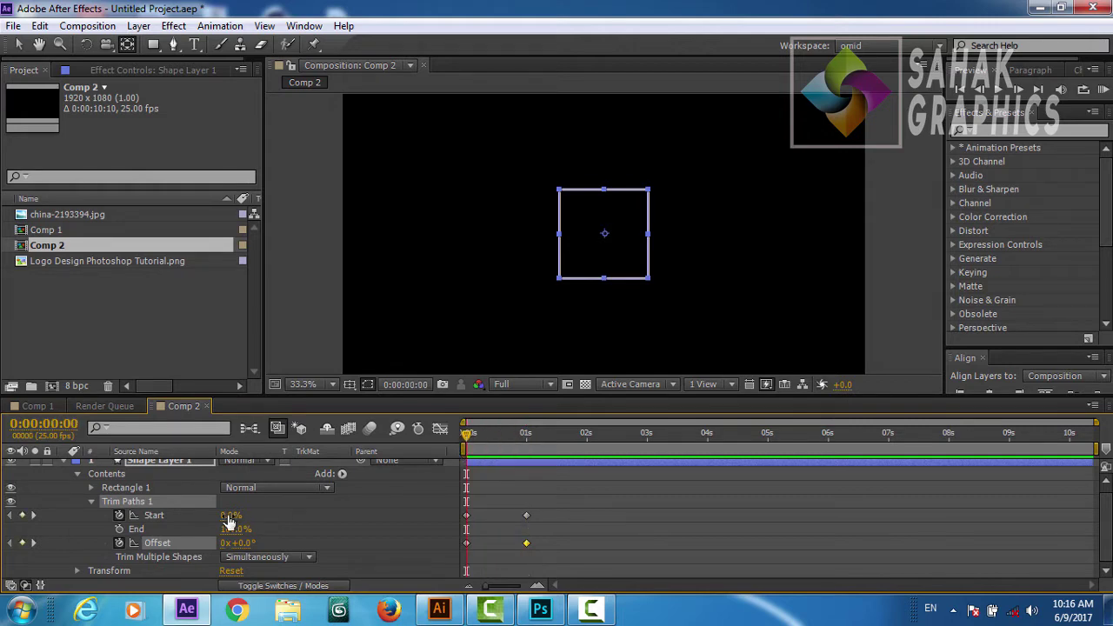
{"action": "left_click_drag", "start_coordinate": [229, 520], "coordinate": [318, 518]}
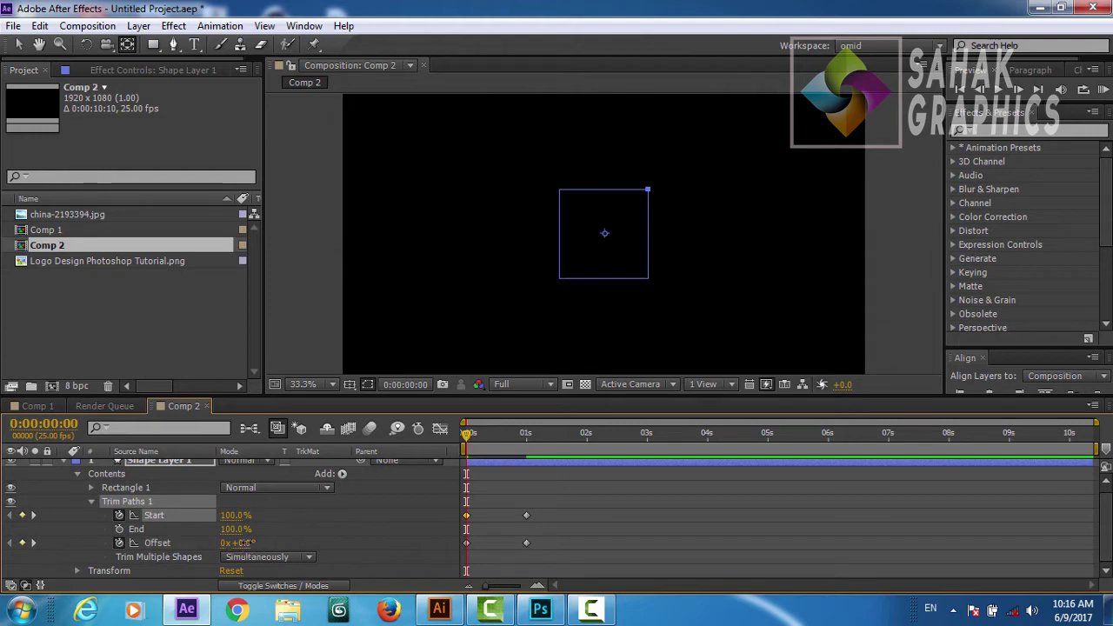
{"action": "left_click", "coordinate": [246, 543]}
{"action": "type", "text": "-50"}
{"action": "left_click", "coordinate": [347, 524]}
Apply Easy Ease to all four Trim Paths Start and Offset keyframes
{"action": "left_click_drag", "start_coordinate": [552, 502], "coordinate": [466, 553]}
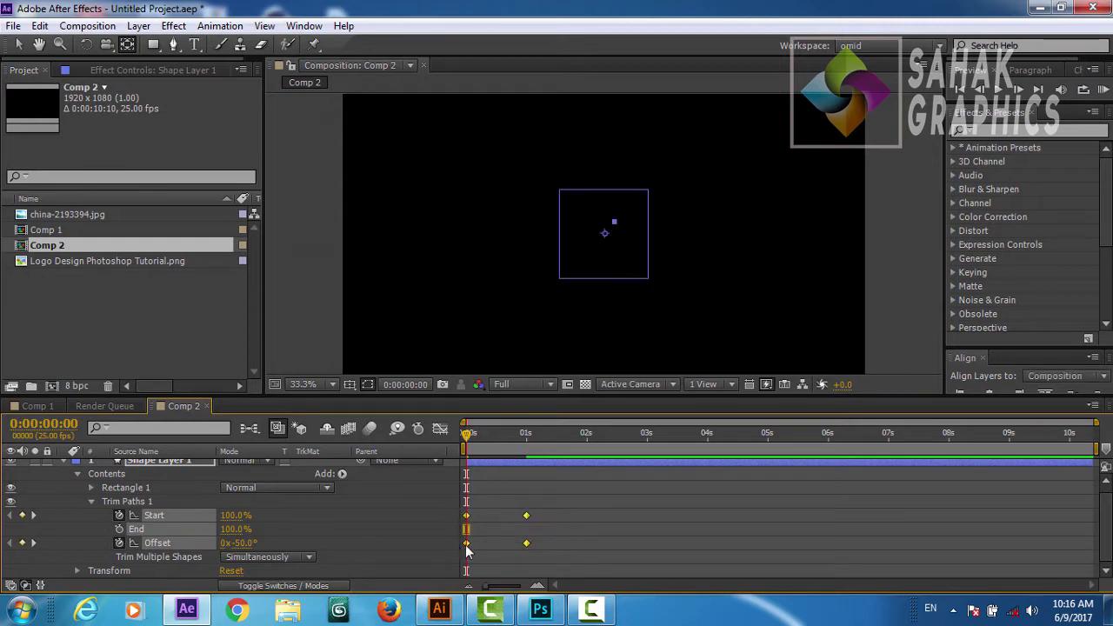
{"action": "right_click", "coordinate": [466, 550]}
{"action": "mouse_move", "coordinate": [474, 532]}
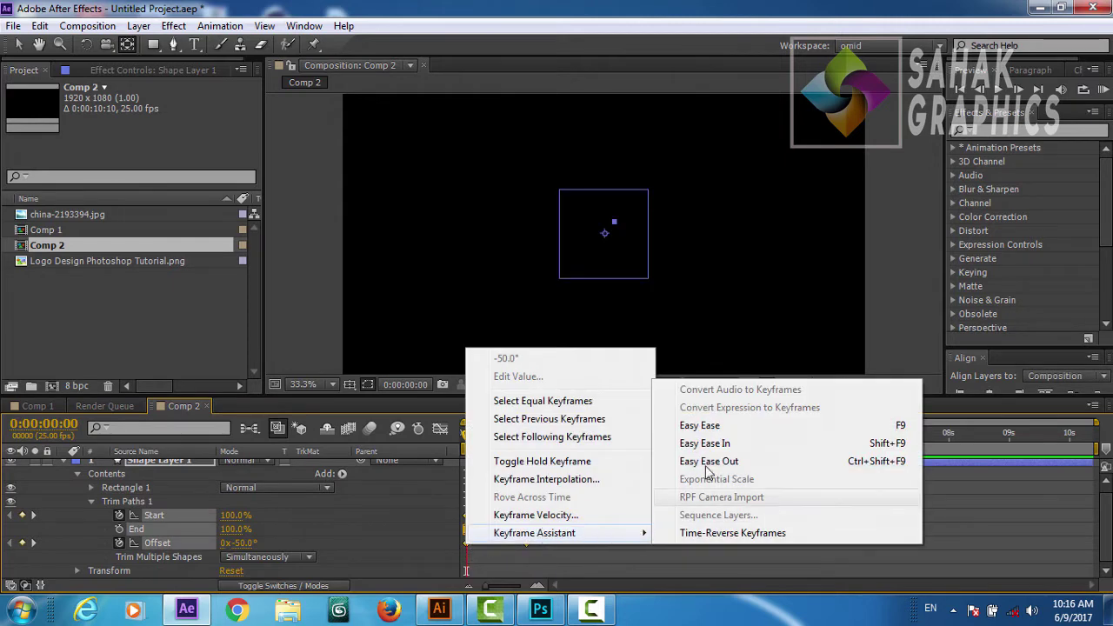
{"action": "left_click", "coordinate": [715, 431]}
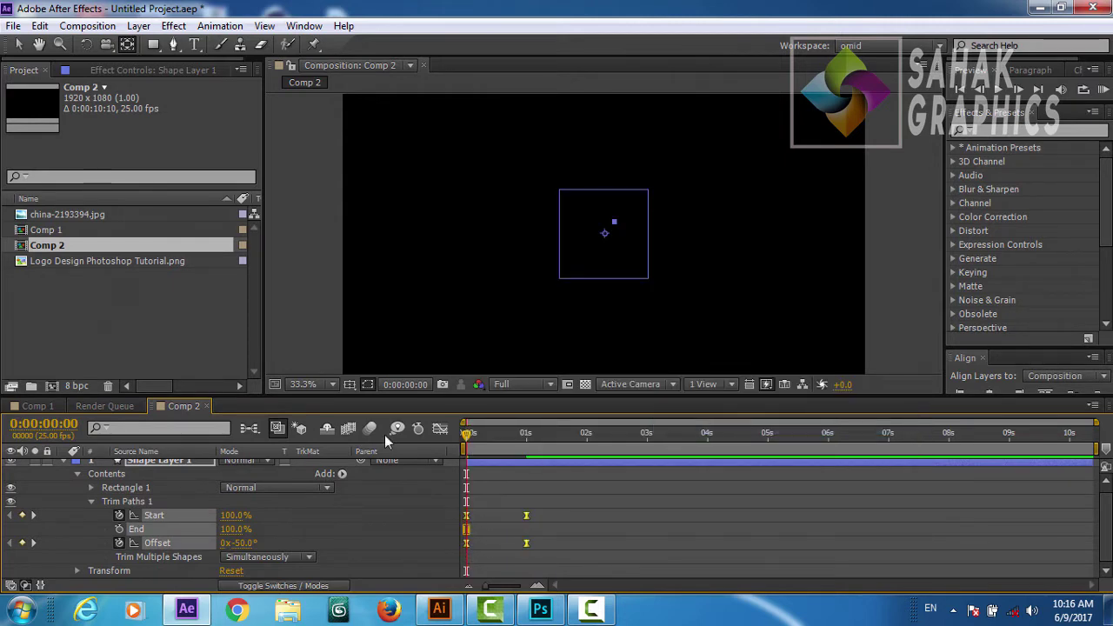
Reshape the Trim Paths speed graph so the motion peaks early and slows gradually into the 1-second keyframes, and preview it
{"action": "left_click", "coordinate": [439, 430]}
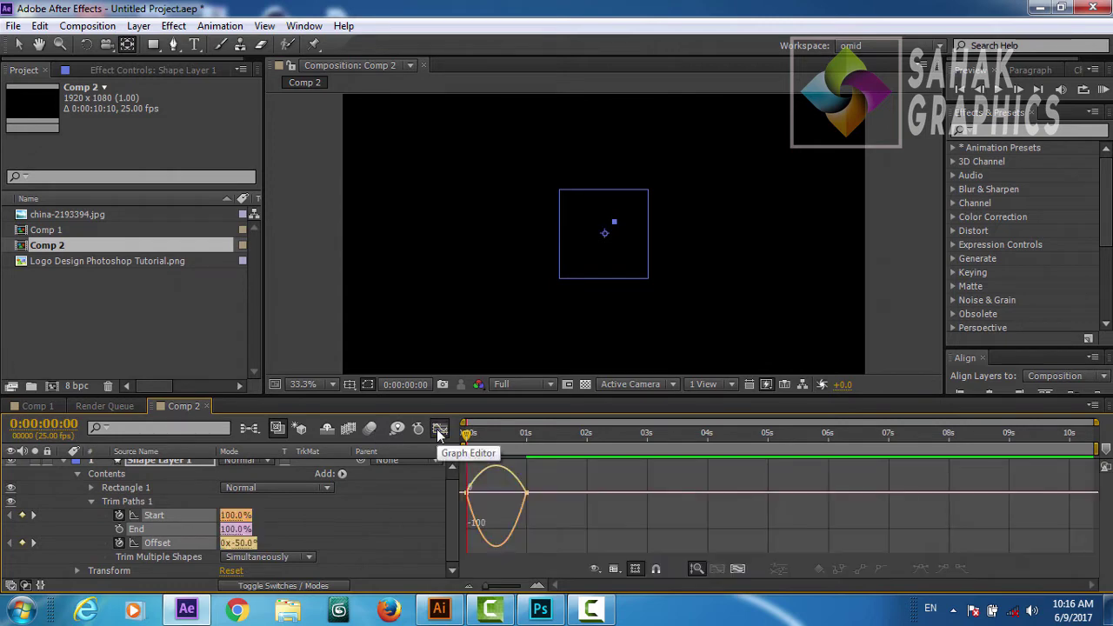
{"action": "left_click", "coordinate": [525, 493]}
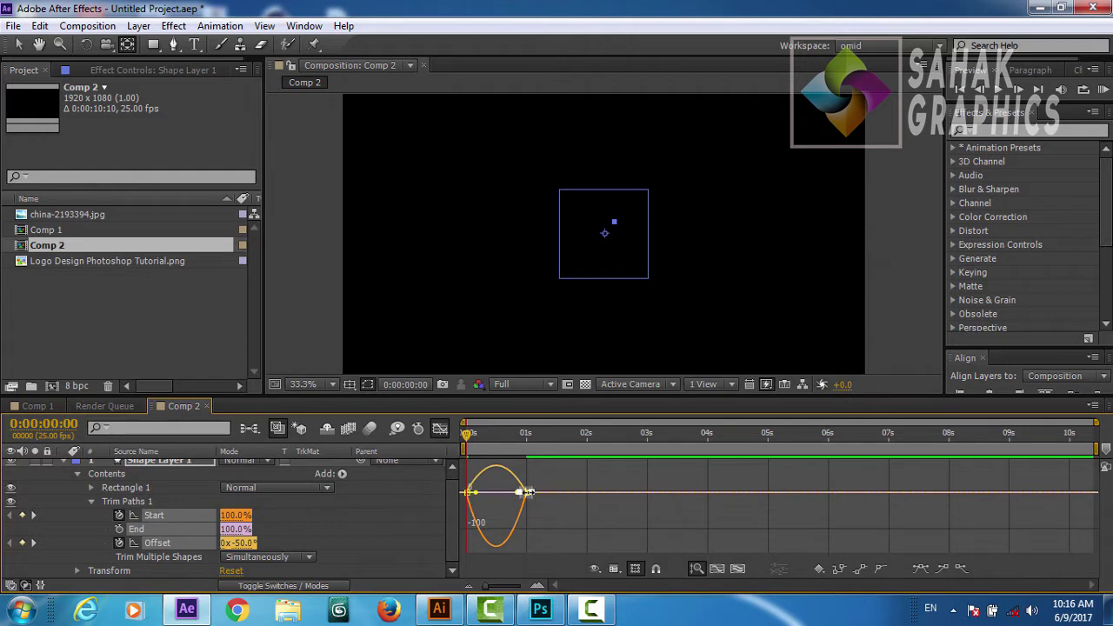
{"action": "right_click", "coordinate": [528, 492]}
{"action": "left_click", "coordinate": [542, 519]}
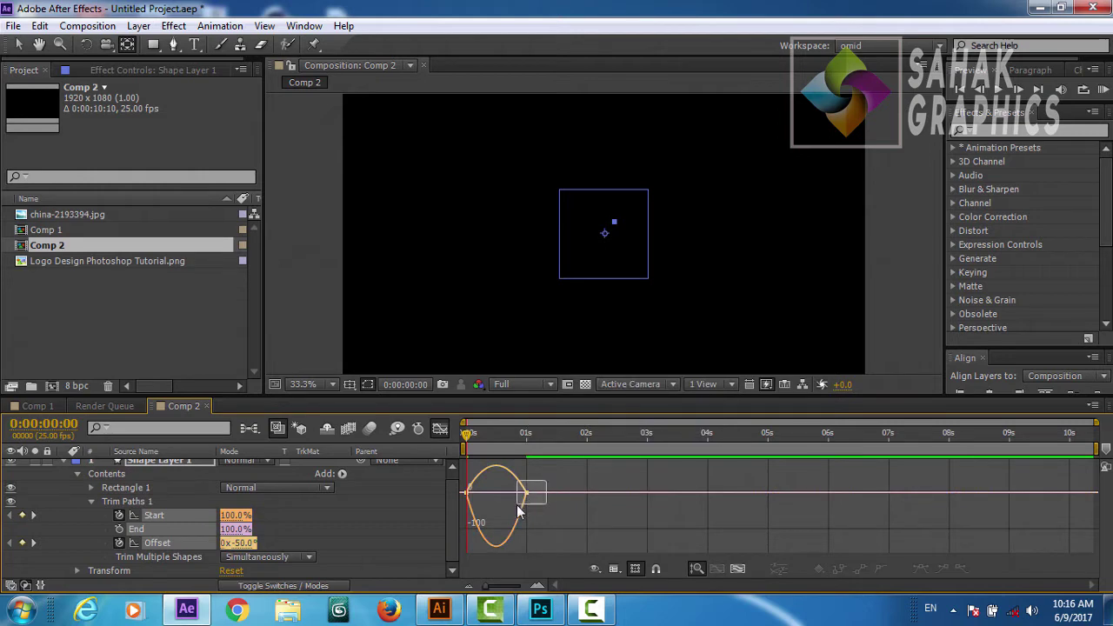
{"action": "left_click_drag", "start_coordinate": [518, 511], "coordinate": [486, 498]}
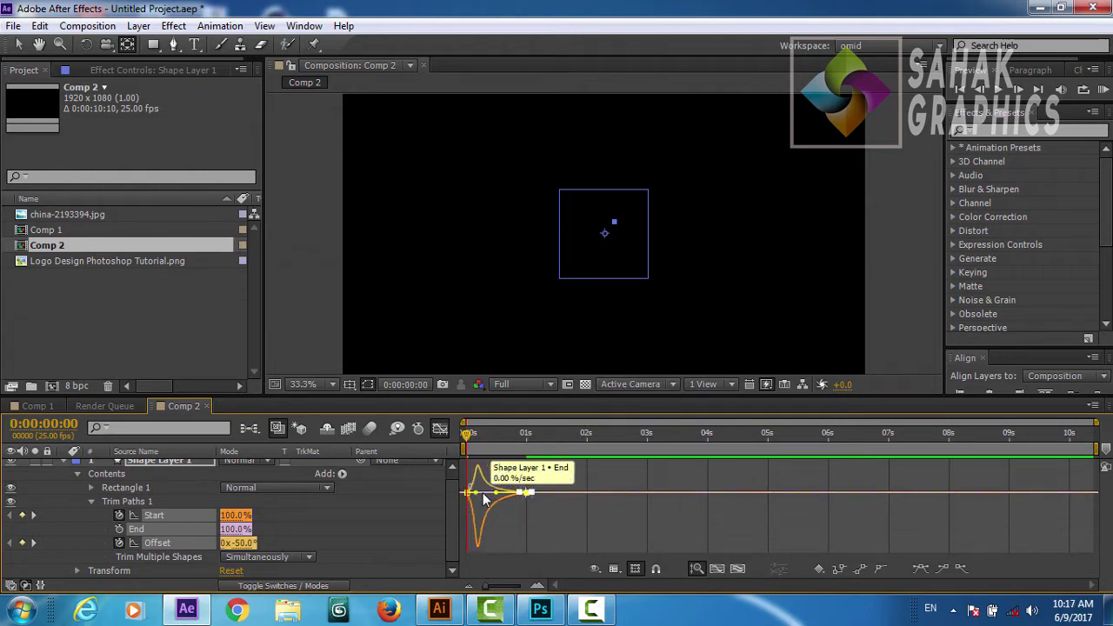
{"action": "left_click", "coordinate": [437, 432]}
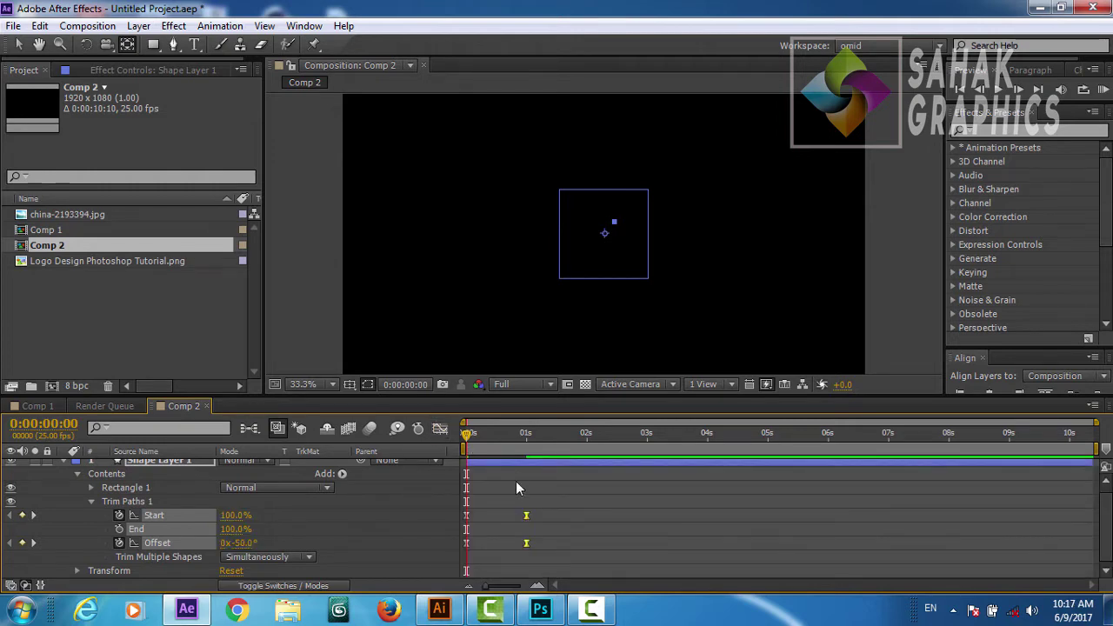
{"action": "key", "text": "space"}
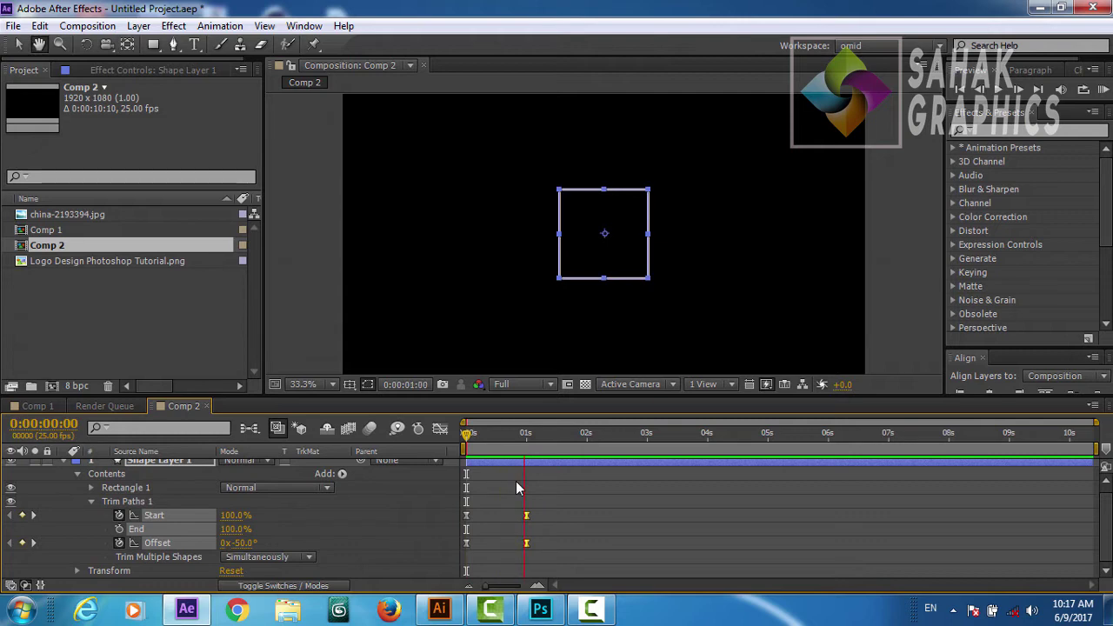
{"action": "key", "text": "space"}
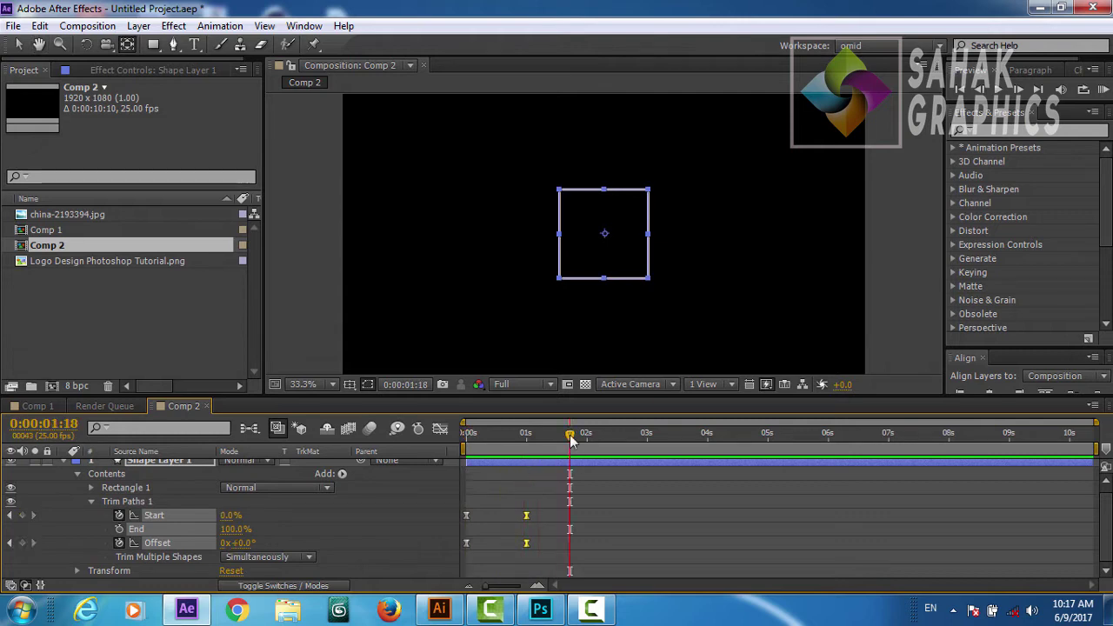
Change the Trim Paths Offset at 0:00:00:00 to 50° and preview the outline animation
{"action": "mouse_move", "coordinate": [571, 441]}
{"action": "left_mouse_down"}
{"action": "mouse_move", "coordinate": [449, 443]}
{"action": "mouse_move", "coordinate": [524, 447]}
{"action": "left_mouse_up"}
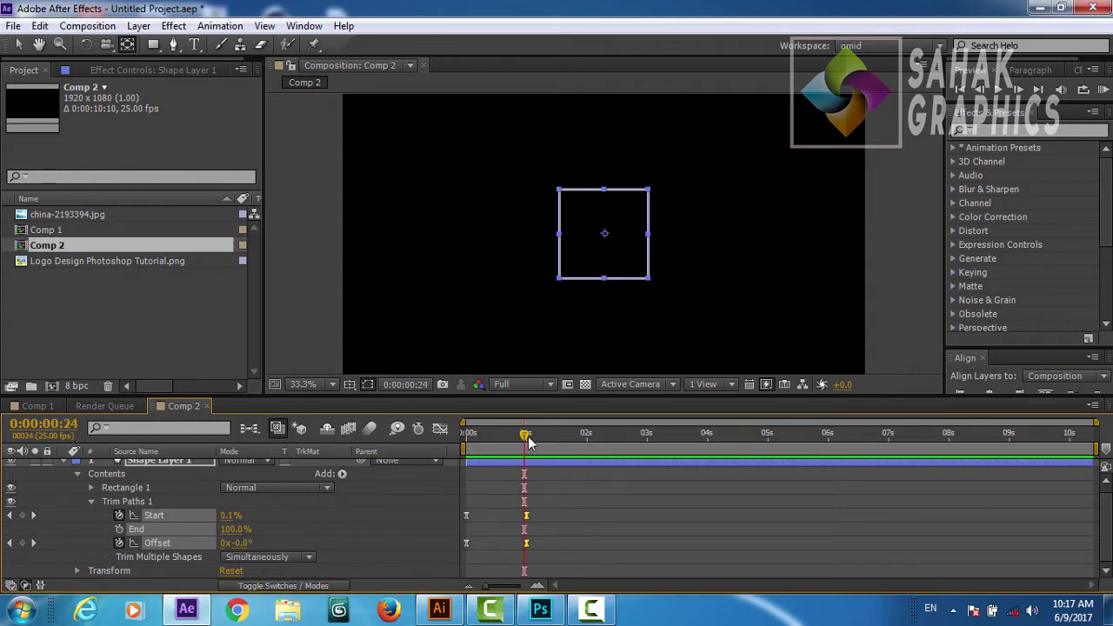
{"action": "left_click_drag", "start_coordinate": [525, 446], "coordinate": [449, 447]}
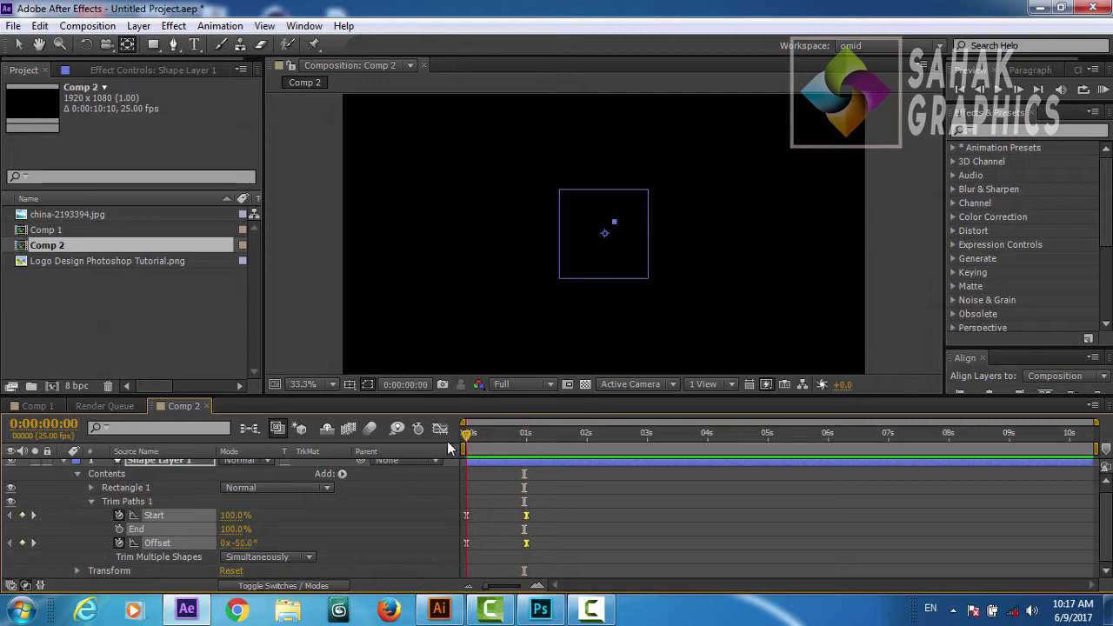
{"action": "left_click", "coordinate": [241, 542]}
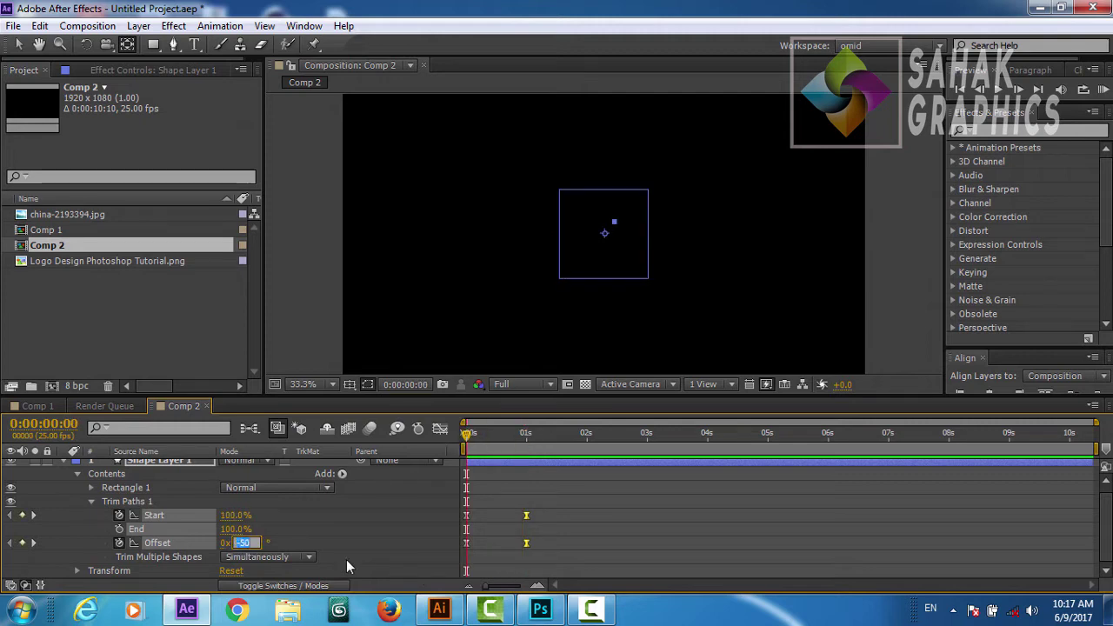
{"action": "type", "text": "50"}
{"action": "left_click", "coordinate": [390, 513]}
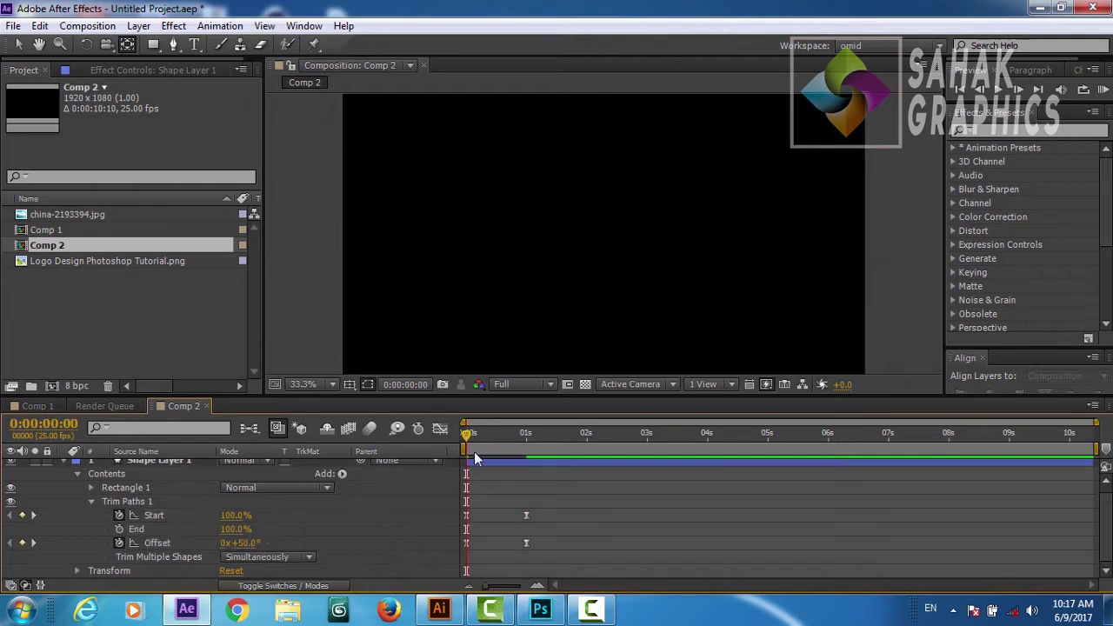
{"action": "key", "text": "space"}
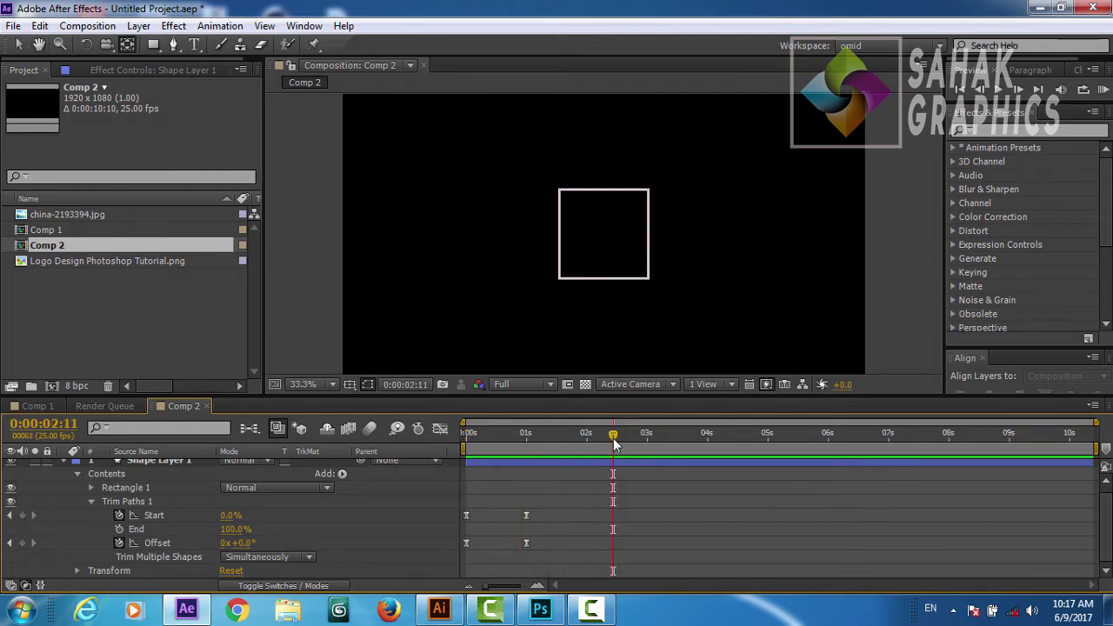
End the work area at 0:00:03:02 and preview the outline animation within it
{"action": "left_click_drag", "start_coordinate": [584, 460], "coordinate": [653, 464]}
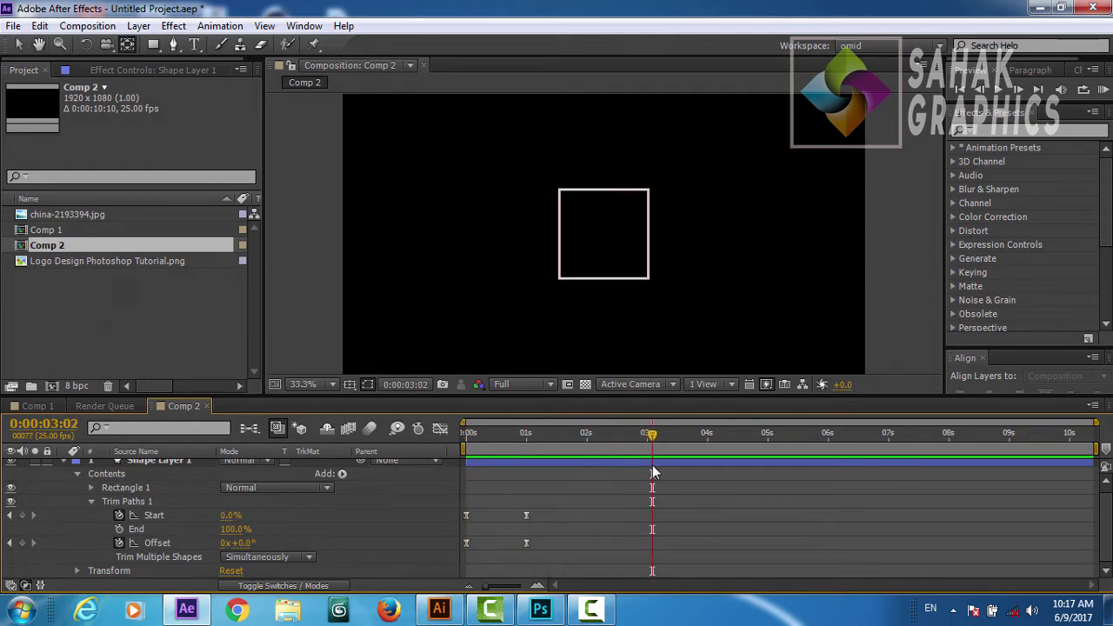
{"action": "key", "text": "n"}
{"action": "key", "text": "space"}
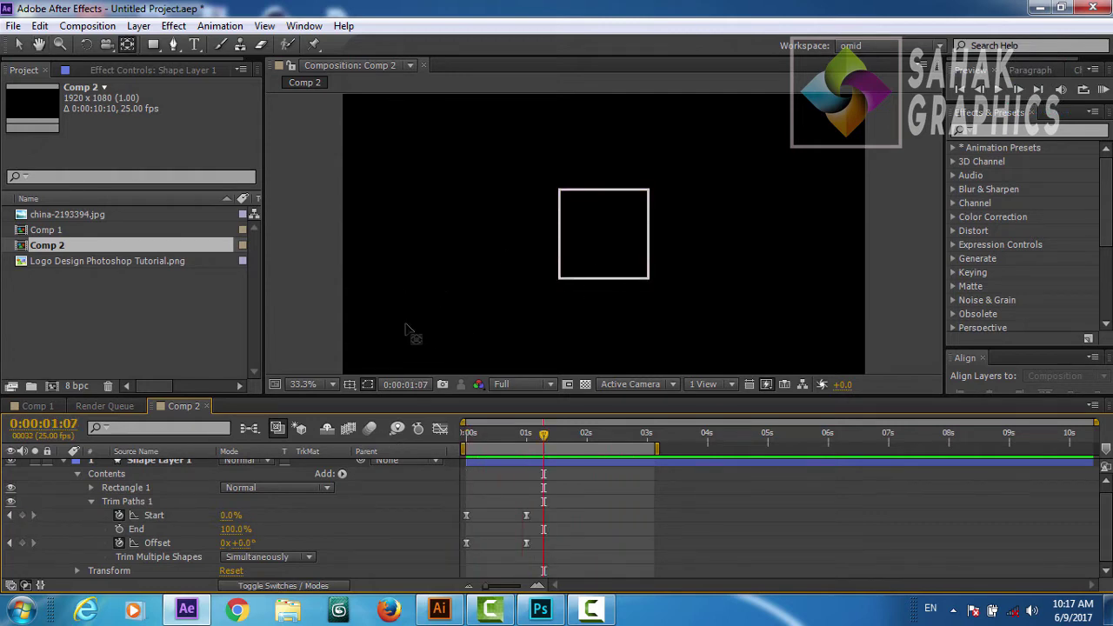
Add Logo Design Photoshop Tutorial.png to the centre of Comp 2 above the shape layer and scale it to 39%
{"action": "left_click", "coordinate": [59, 262]}
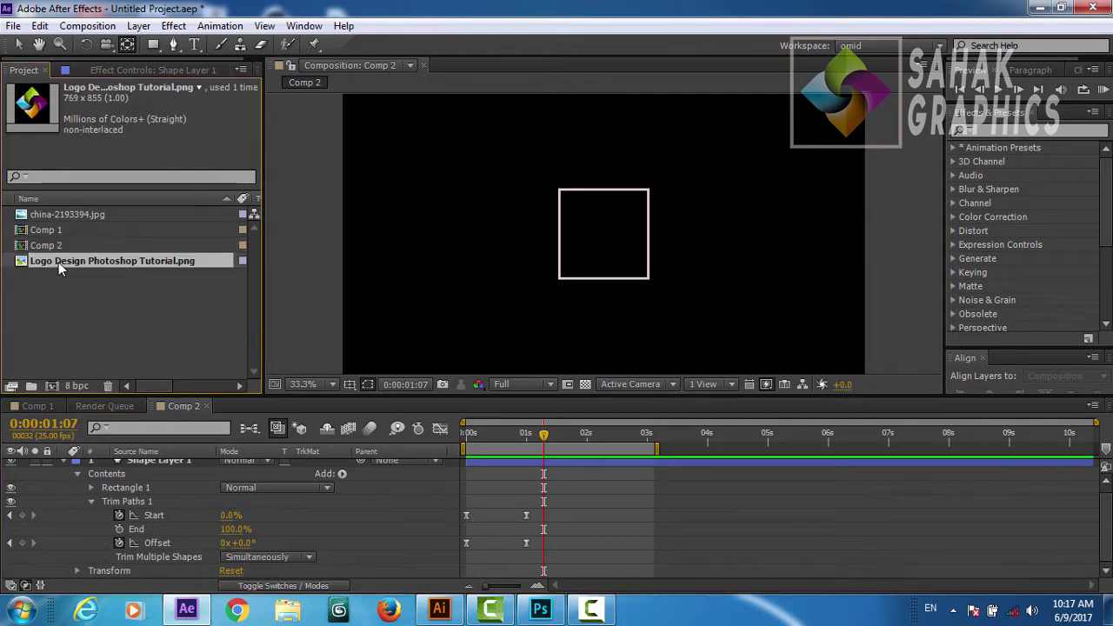
{"action": "left_click_drag", "start_coordinate": [58, 262], "coordinate": [606, 242]}
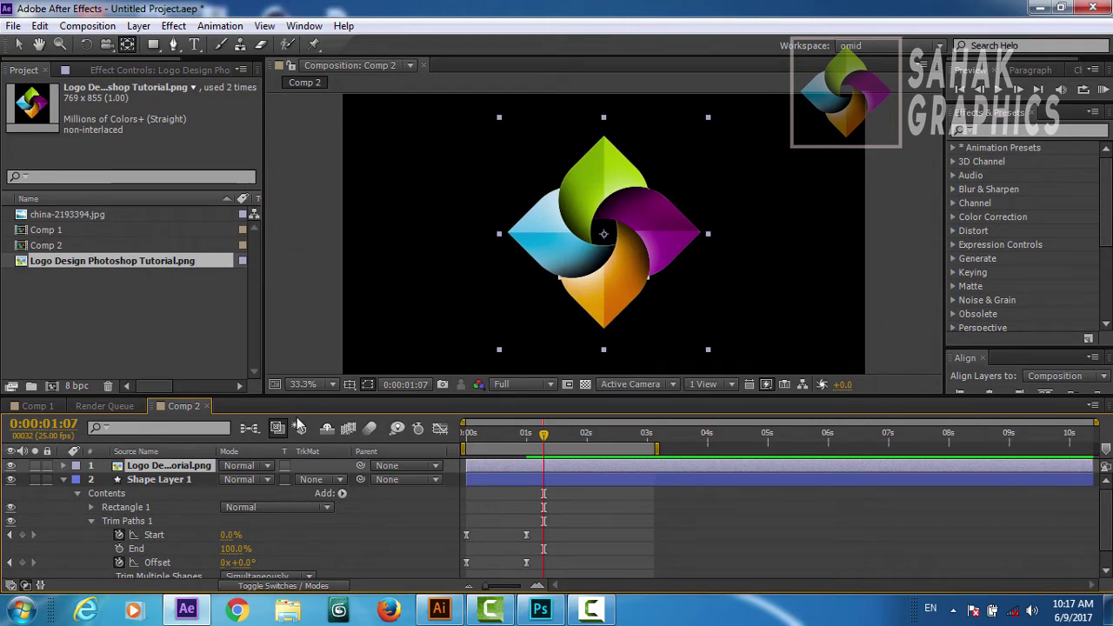
{"action": "left_click", "coordinate": [63, 479]}
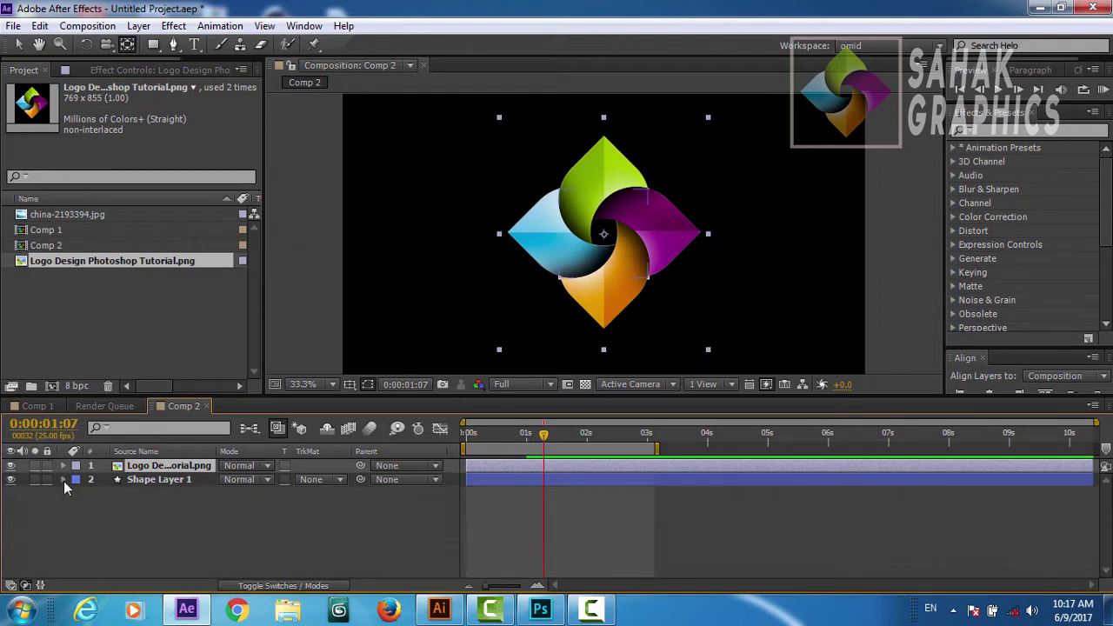
{"action": "key", "text": "s"}
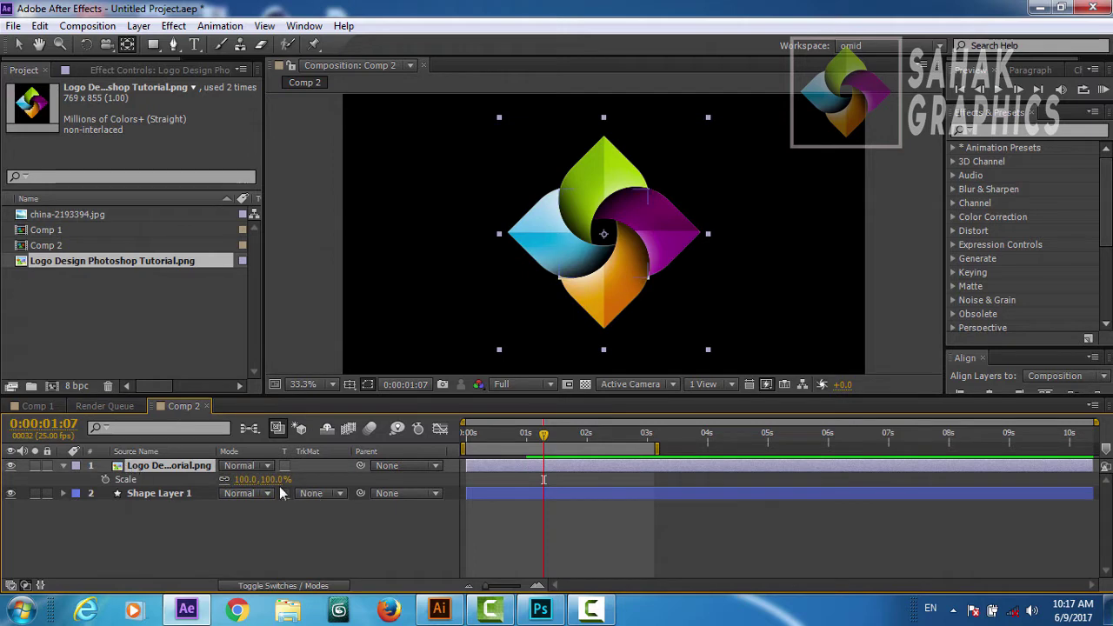
{"action": "left_click_drag", "start_coordinate": [245, 486], "coordinate": [196, 480]}
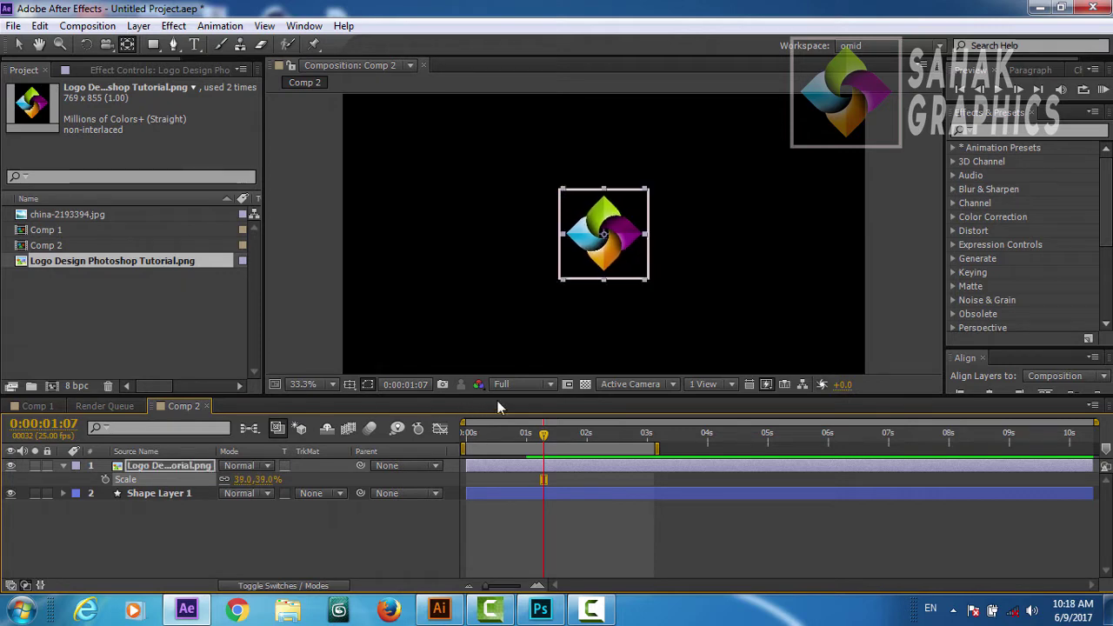
{"action": "left_click", "coordinate": [246, 537]}
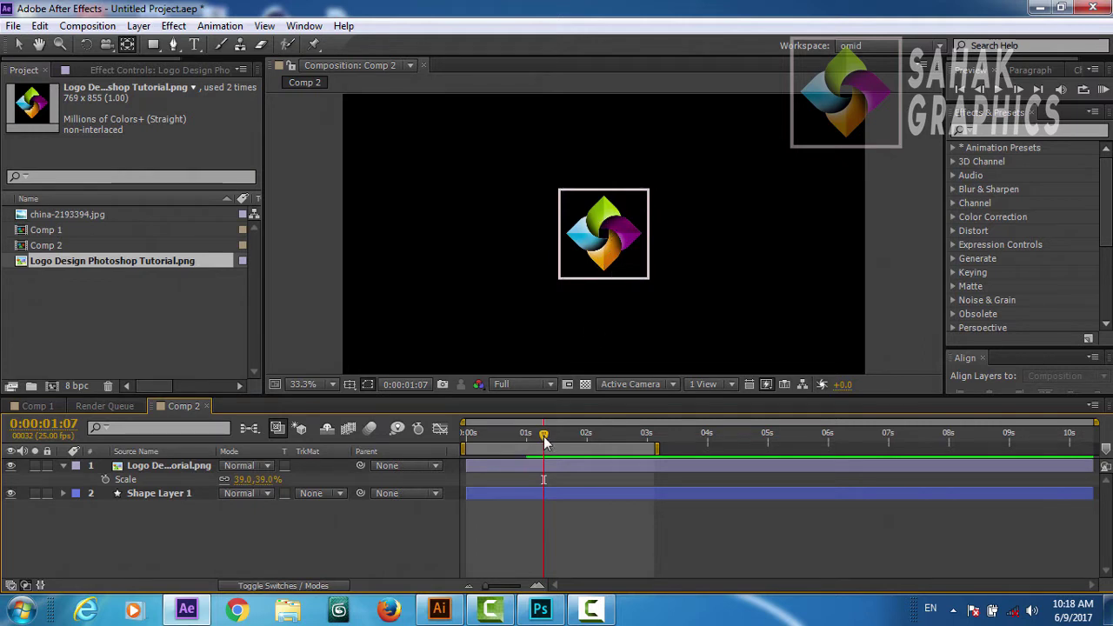
Add Position keyframes to the logo layer at 0:00:00:16 and 0:00:01:21
{"action": "left_click_drag", "start_coordinate": [546, 441], "coordinate": [509, 443]}
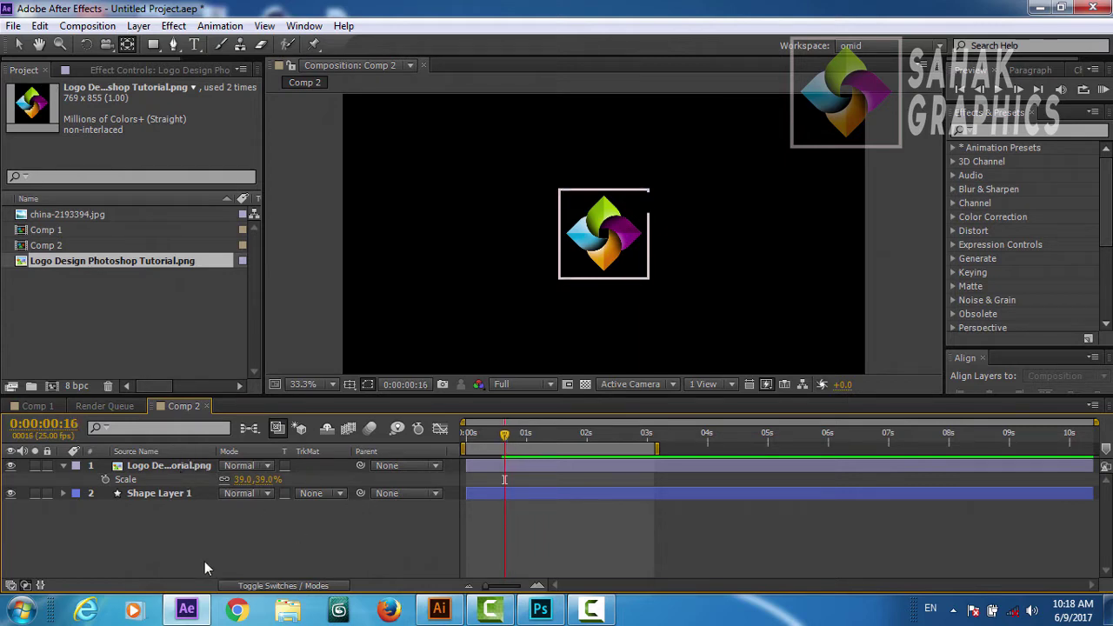
{"action": "key", "text": "p"}
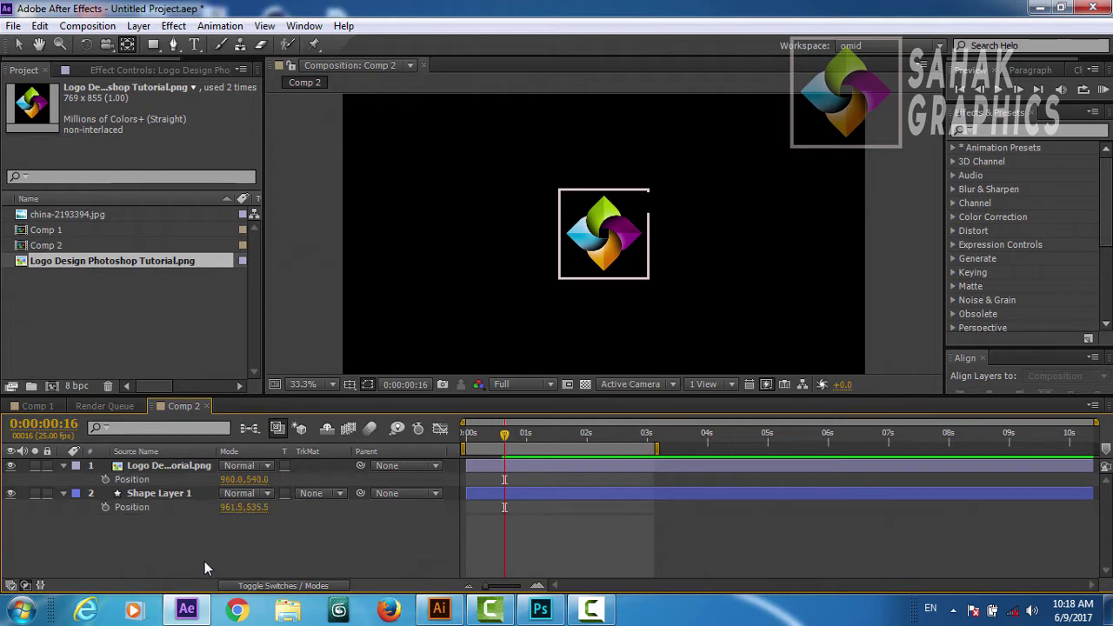
{"action": "left_click", "coordinate": [105, 479]}
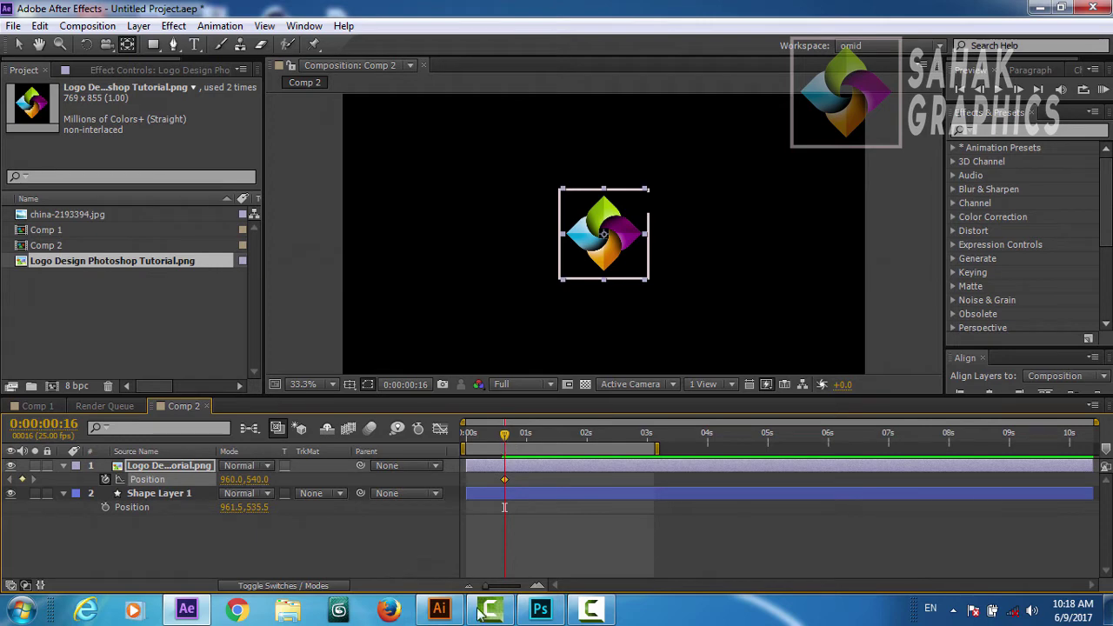
{"action": "mouse_move", "coordinate": [480, 614]}
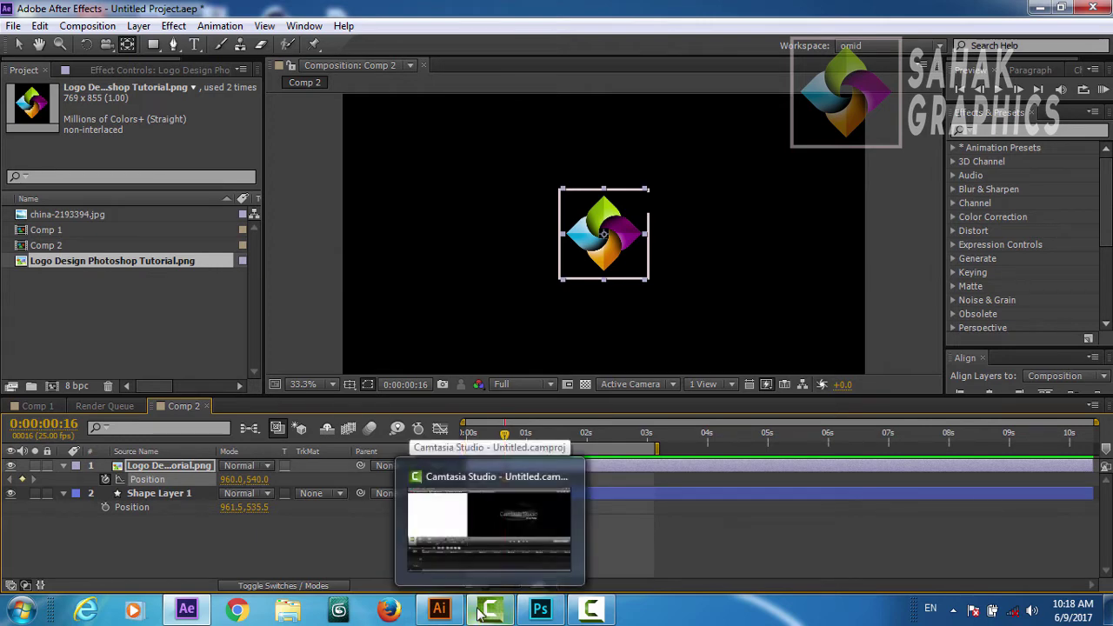
{"action": "key", "text": "space"}
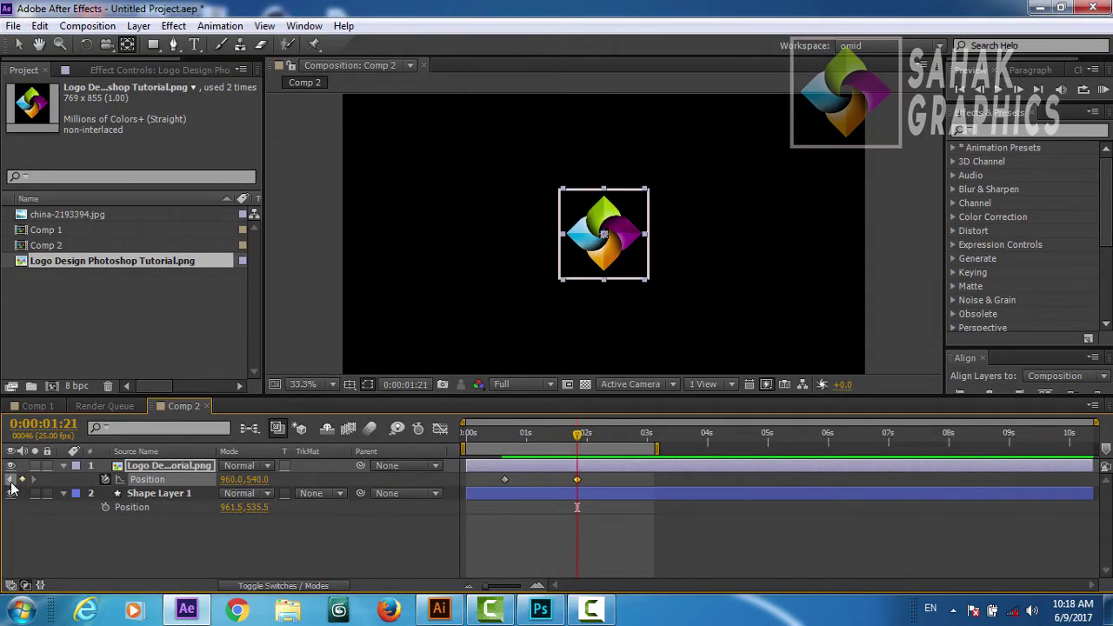
At the 0:00:00:16 keyframe, move the logo straight up above the square to Position 960, 219
{"action": "left_click", "coordinate": [10, 480]}
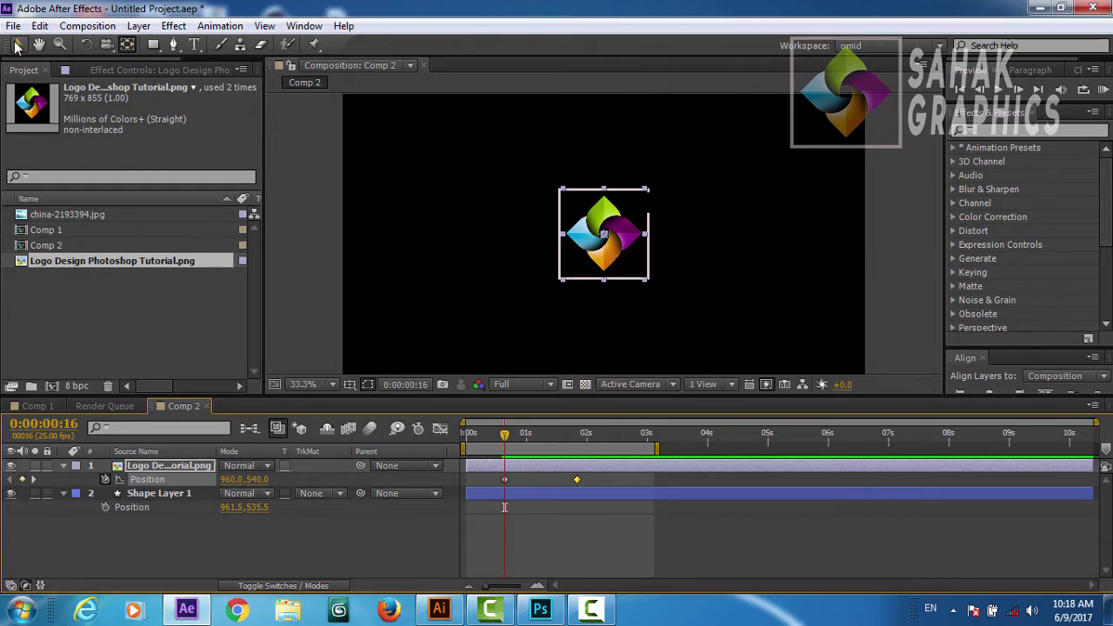
{"action": "left_click", "coordinate": [15, 46]}
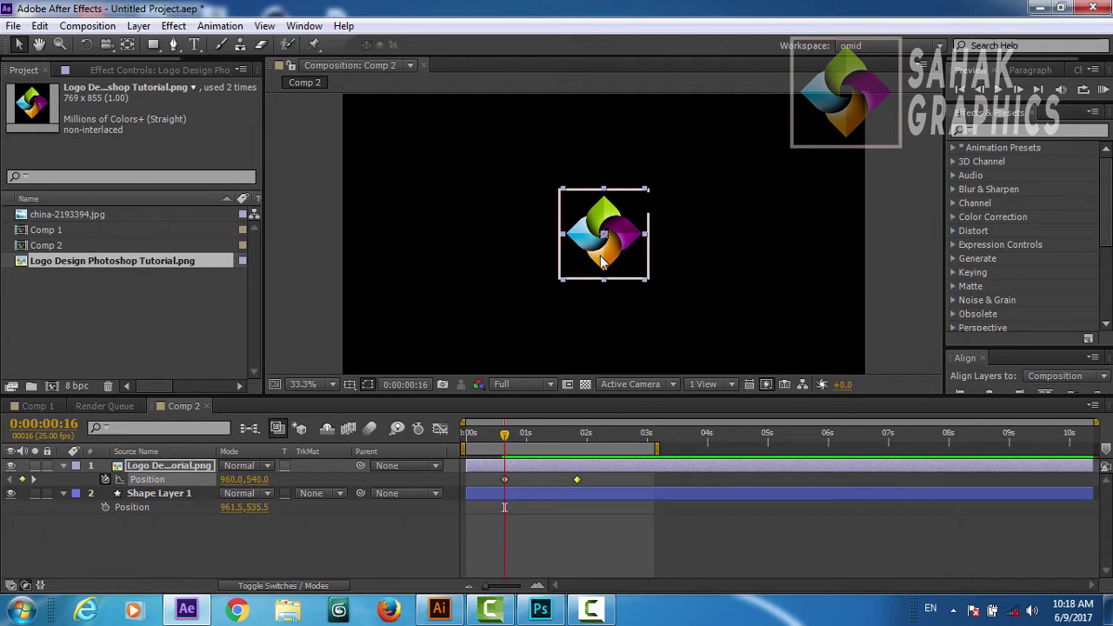
{"action": "left_click_drag", "start_coordinate": [601, 264], "coordinate": [603, 172]}
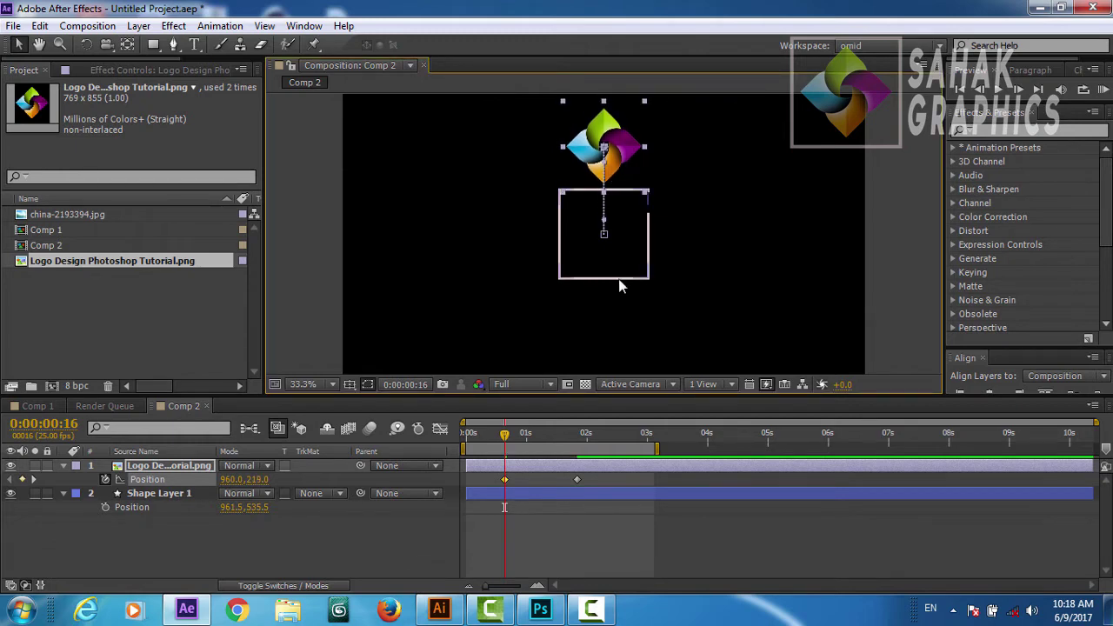
Apply Easy Ease to both logo Position keyframes and reshape their speed graph to peak early and slow down towards the end
{"action": "left_click_drag", "start_coordinate": [597, 478], "coordinate": [501, 487]}
{"action": "right_click", "coordinate": [502, 487]}
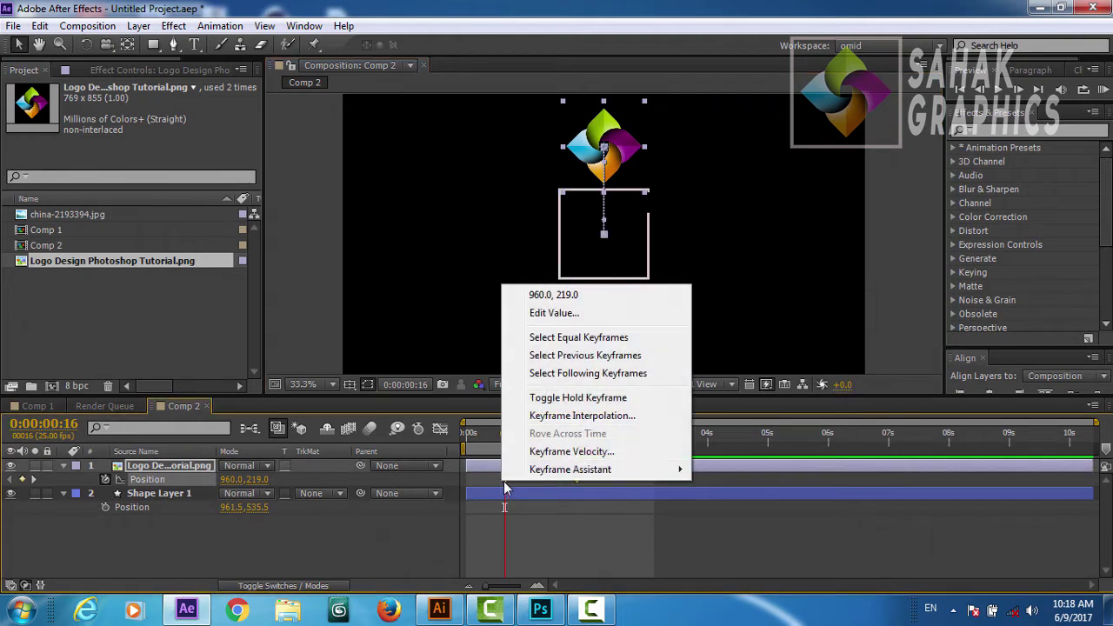
{"action": "mouse_move", "coordinate": [596, 470]}
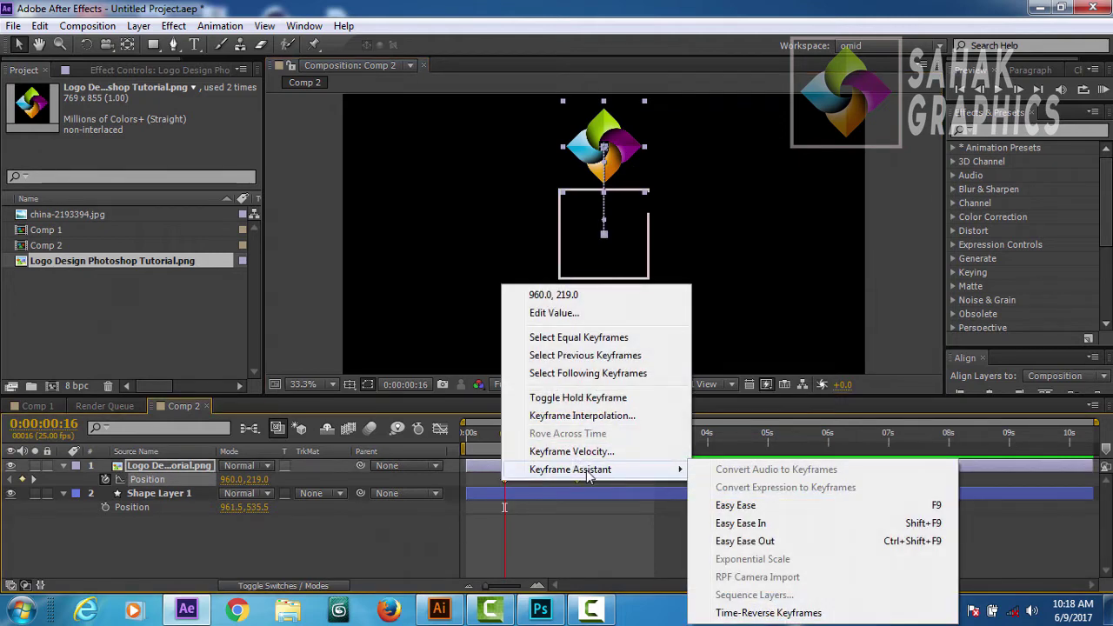
{"action": "left_click", "coordinate": [747, 509]}
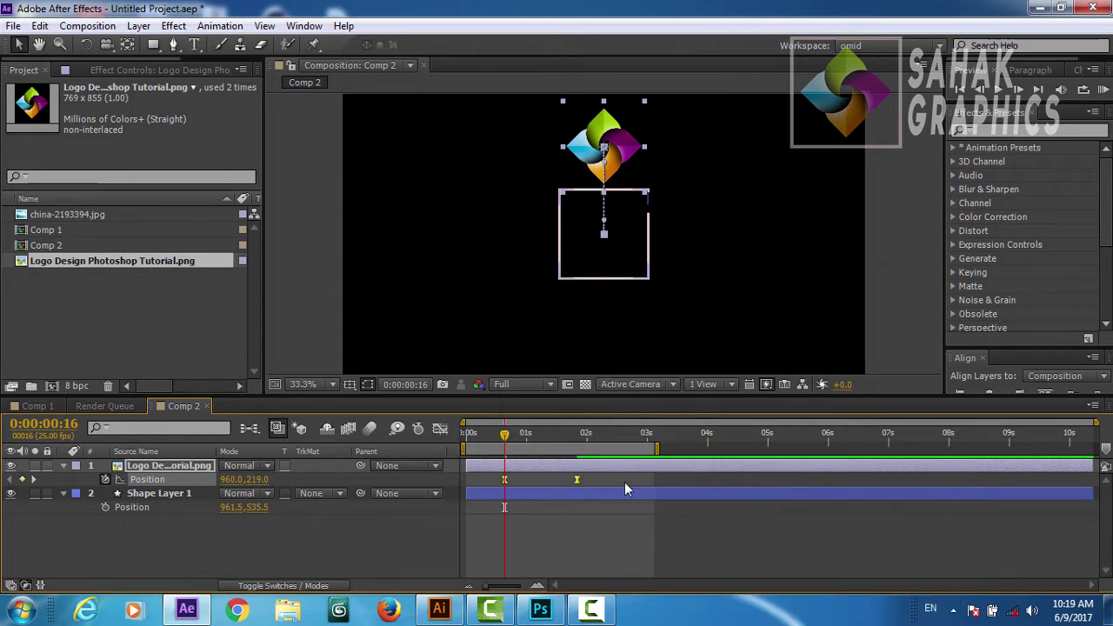
{"action": "left_click", "coordinate": [442, 428]}
{"action": "left_click_drag", "start_coordinate": [603, 533], "coordinate": [514, 551]}
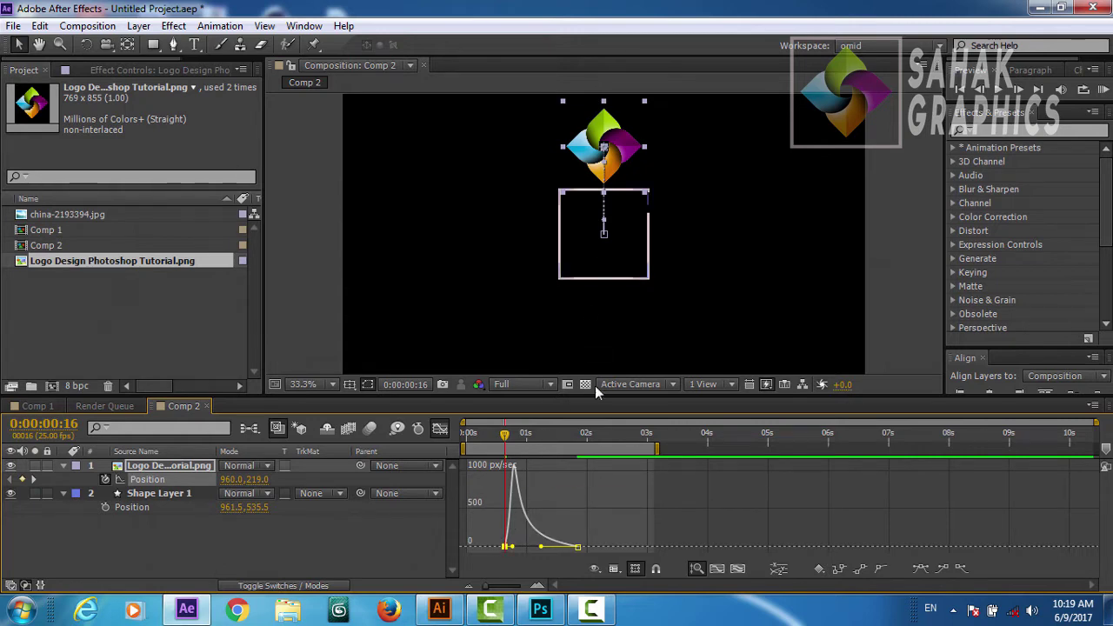
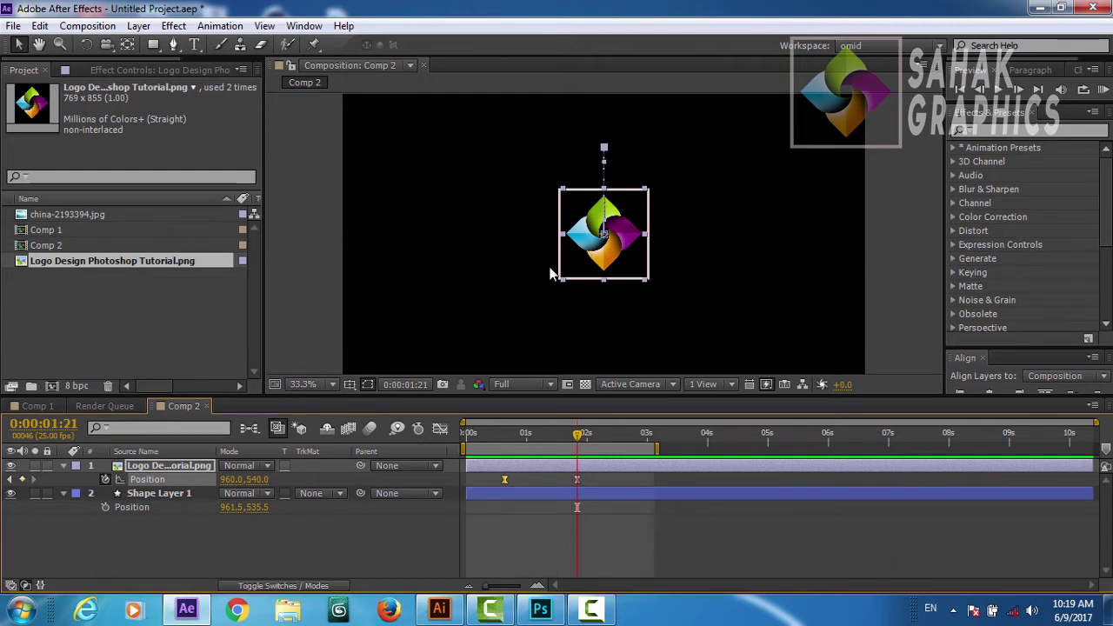
Try masking the logo layer with a rectangle that matches the square outline
{"action": "left_click", "coordinate": [151, 45]}
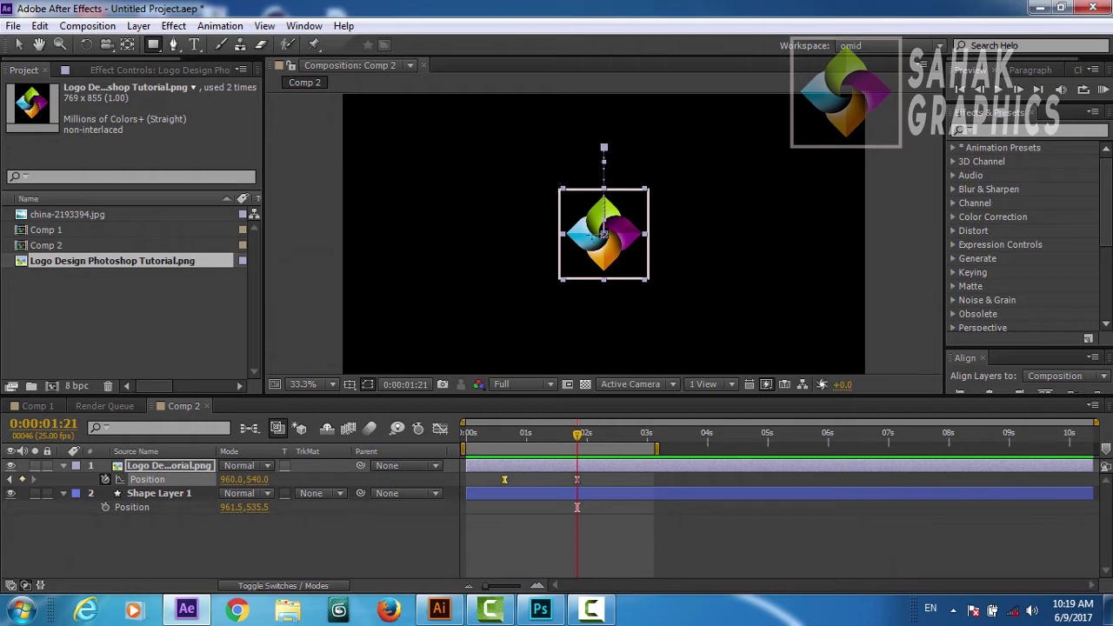
{"action": "left_click_drag", "start_coordinate": [558, 188], "coordinate": [649, 279]}
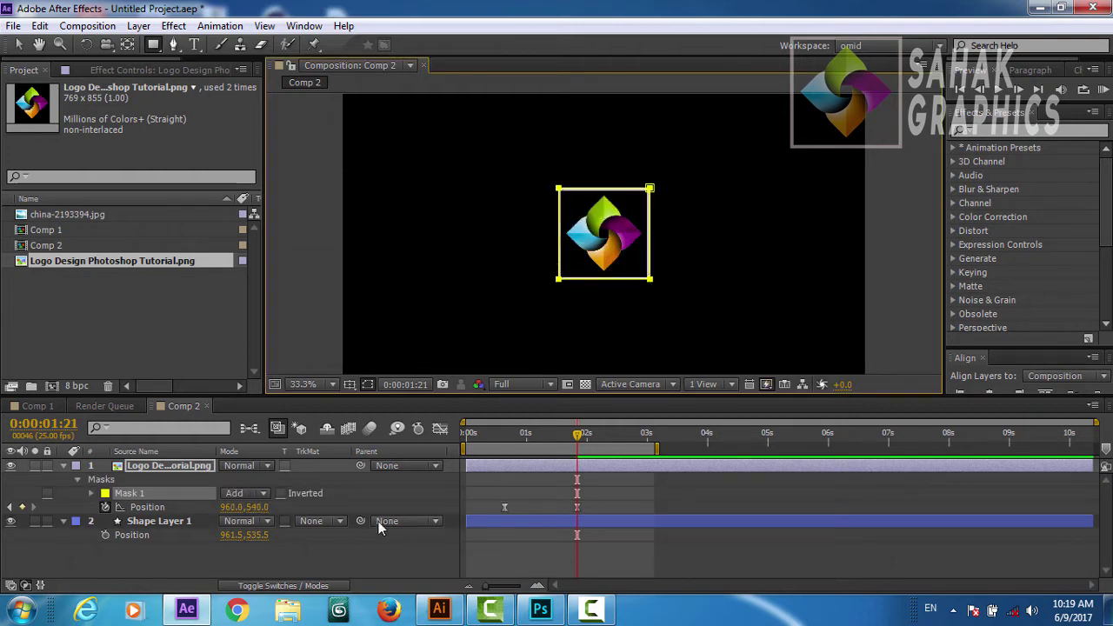
{"action": "key", "text": "p"}
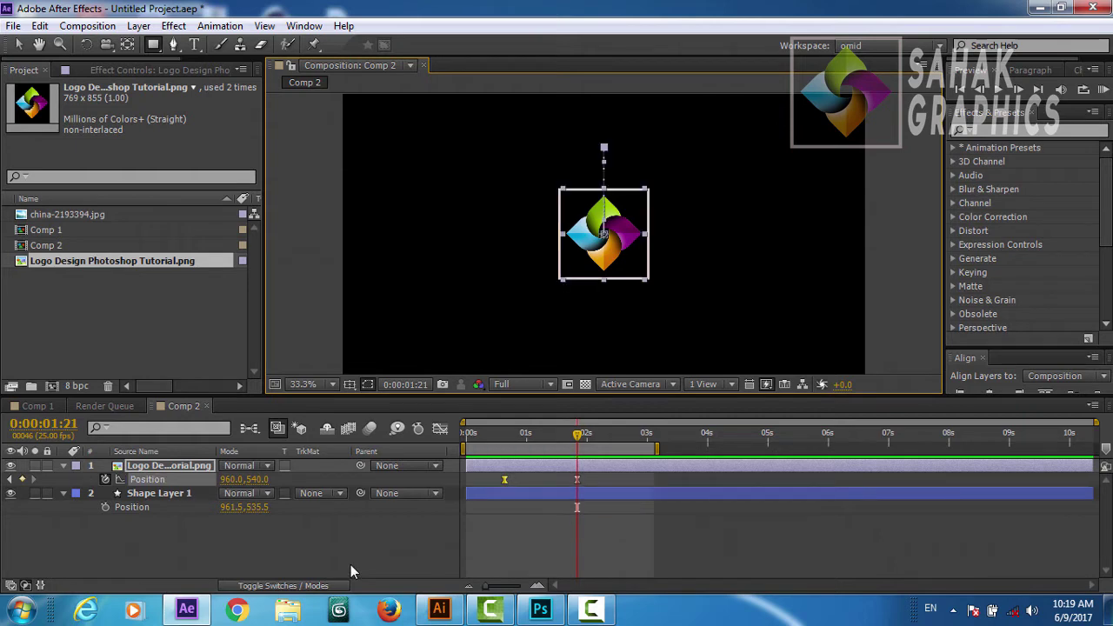
With no layer selected, draw a solid white square without a stroke exactly over the square outline as a new shape layer
{"action": "left_click", "coordinate": [216, 525]}
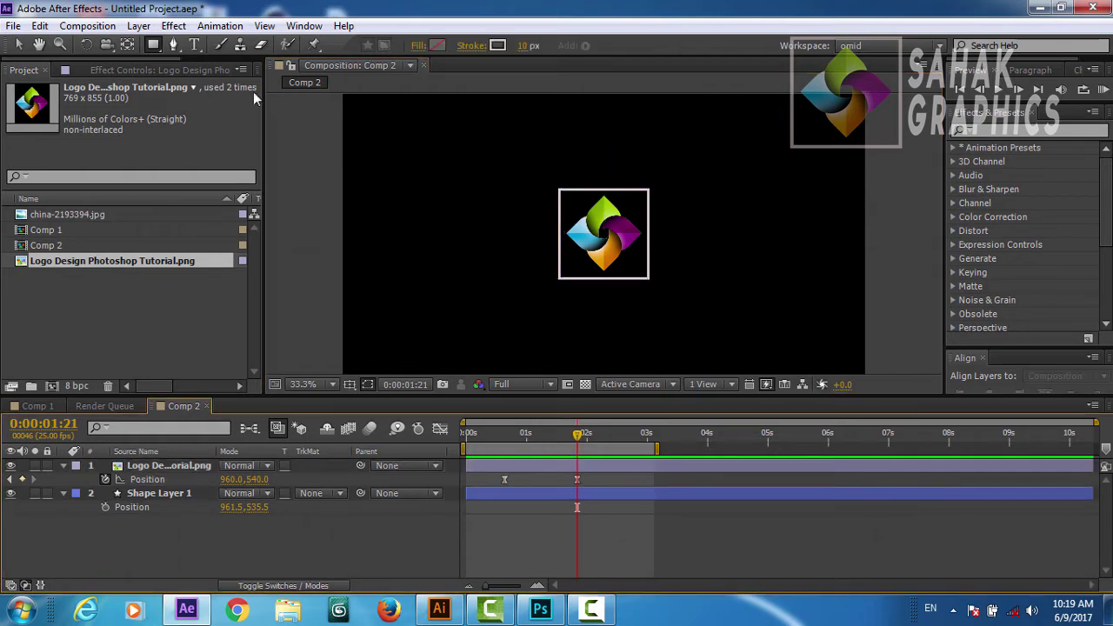
{"action": "left_click", "coordinate": [417, 46]}
{"action": "left_click", "coordinate": [637, 205]}
{"action": "left_click", "coordinate": [668, 298]}
{"action": "left_click", "coordinate": [481, 47]}
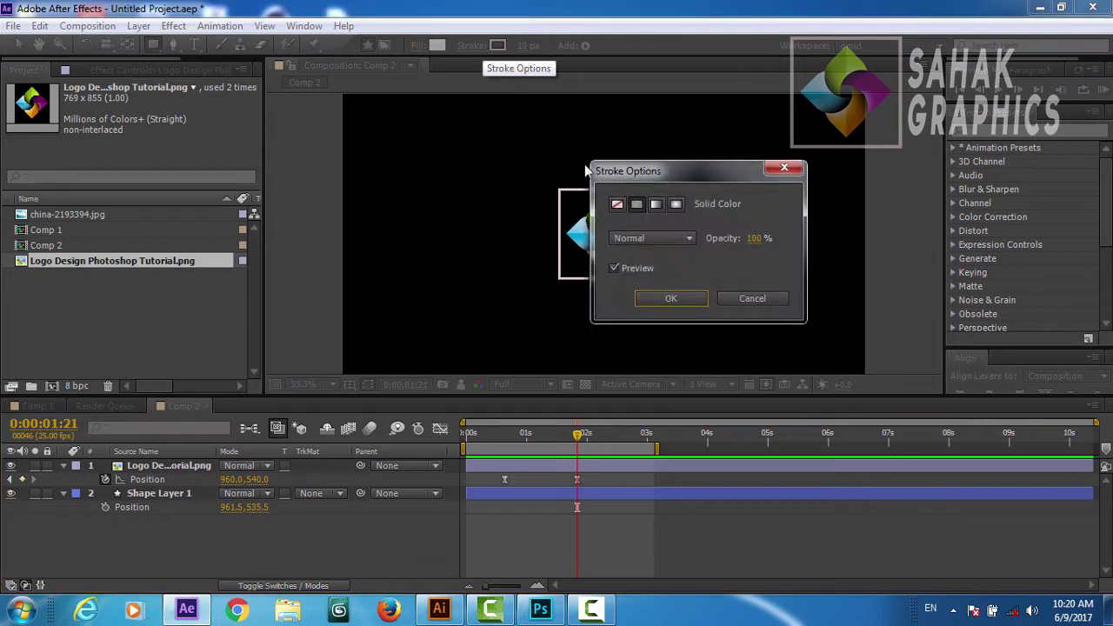
{"action": "left_click", "coordinate": [670, 300]}
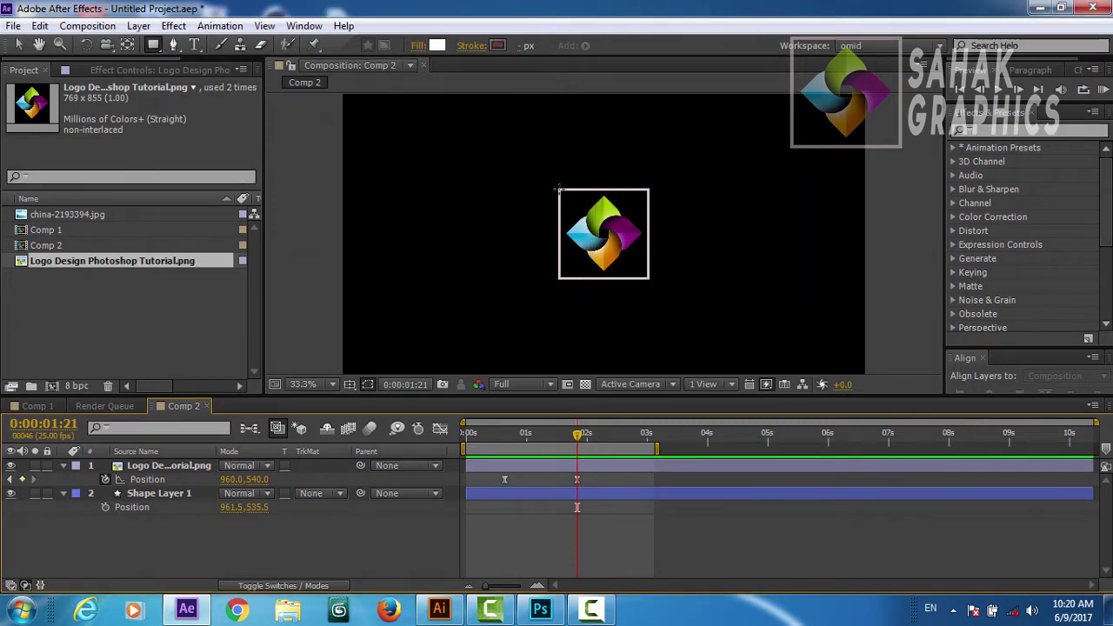
{"action": "left_click_drag", "start_coordinate": [559, 188], "coordinate": [651, 278]}
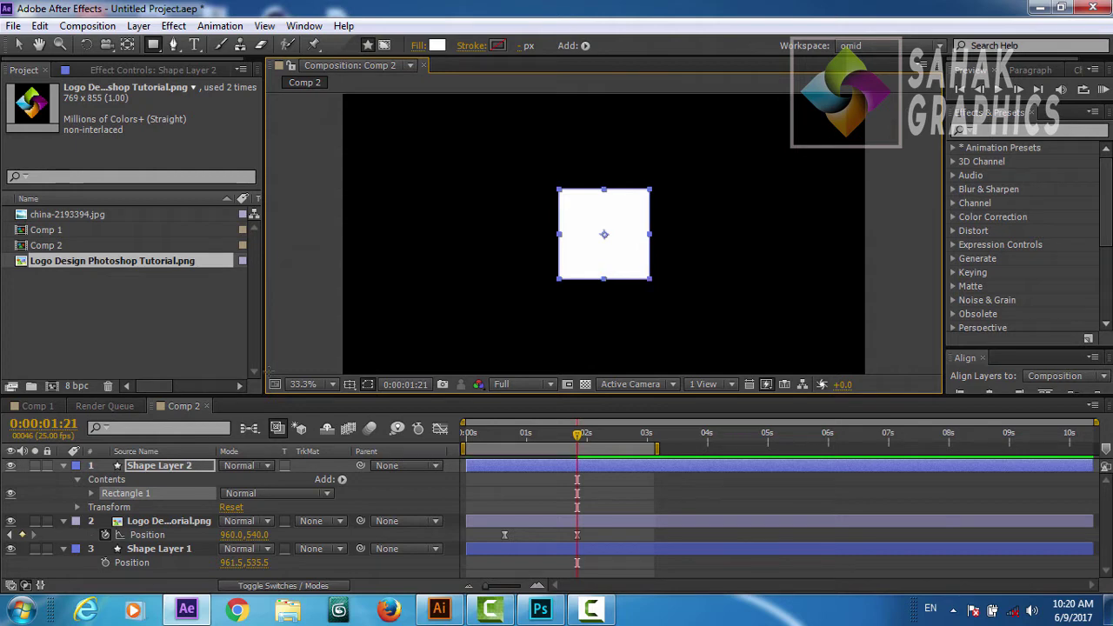
Set the logo layer's track matte to Alpha Matte "Shape Layer 2" and collapse the new shape layer's properties
{"action": "left_click", "coordinate": [165, 467]}
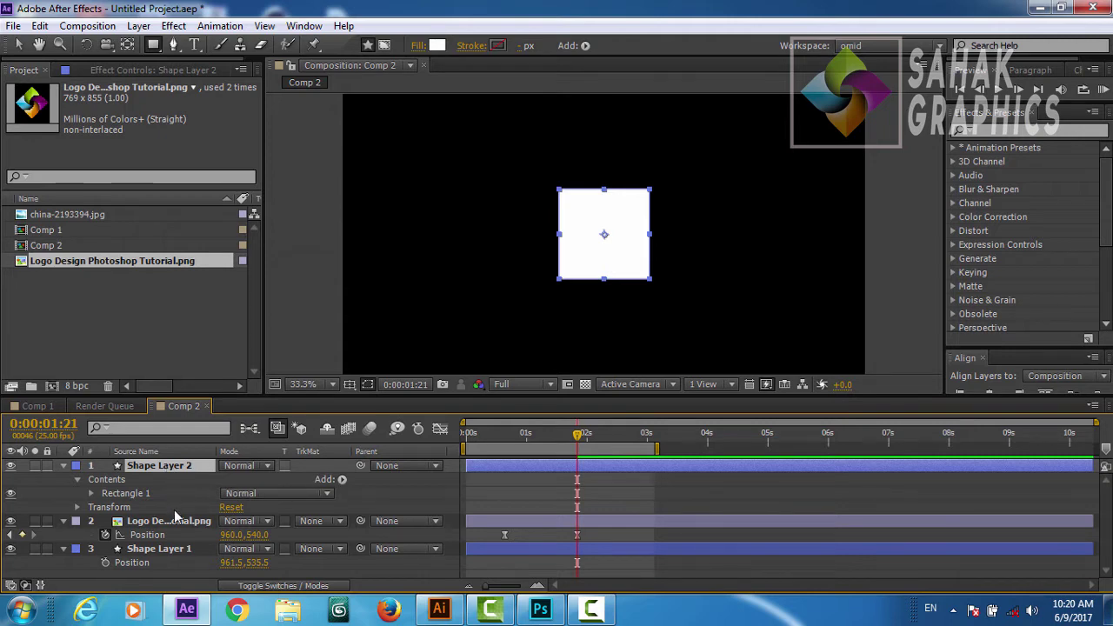
{"action": "left_click", "coordinate": [63, 465]}
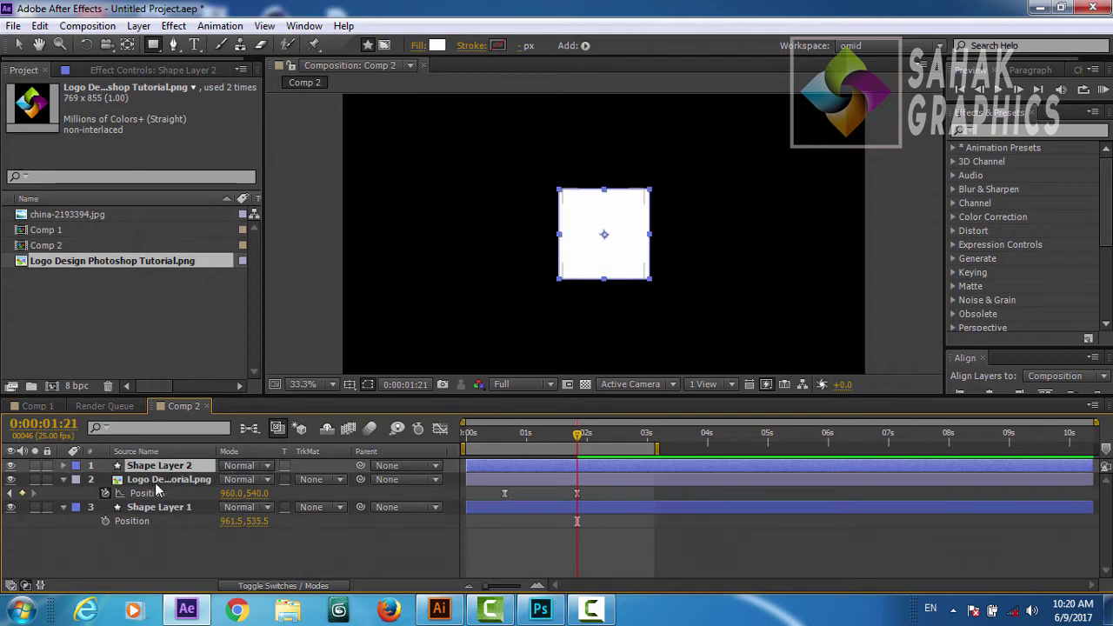
{"action": "left_click", "coordinate": [342, 478]}
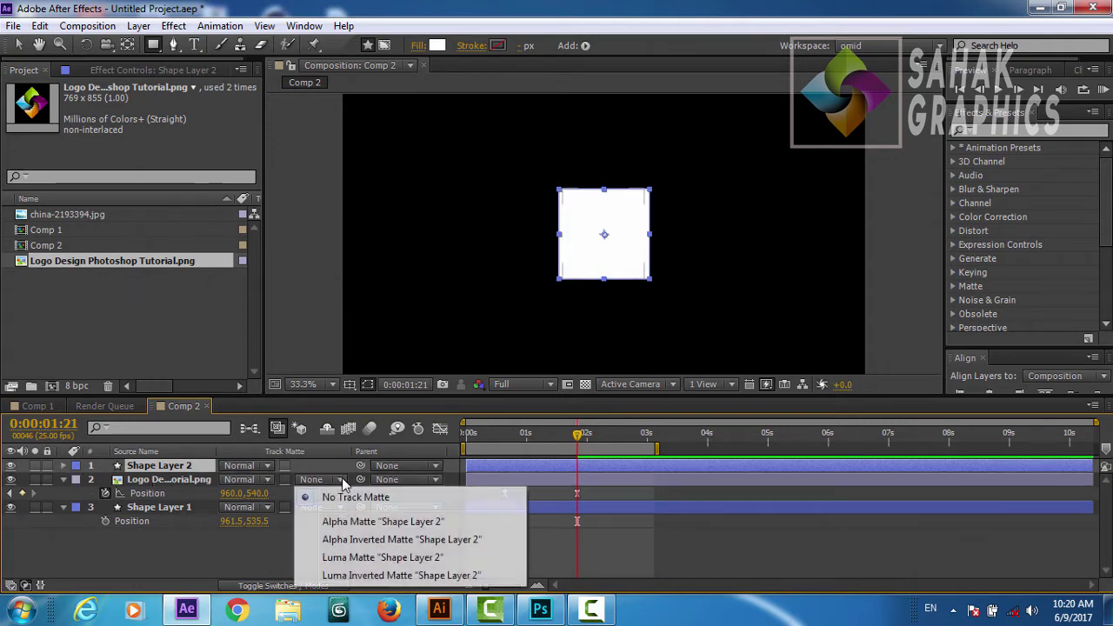
{"action": "left_click", "coordinate": [352, 524]}
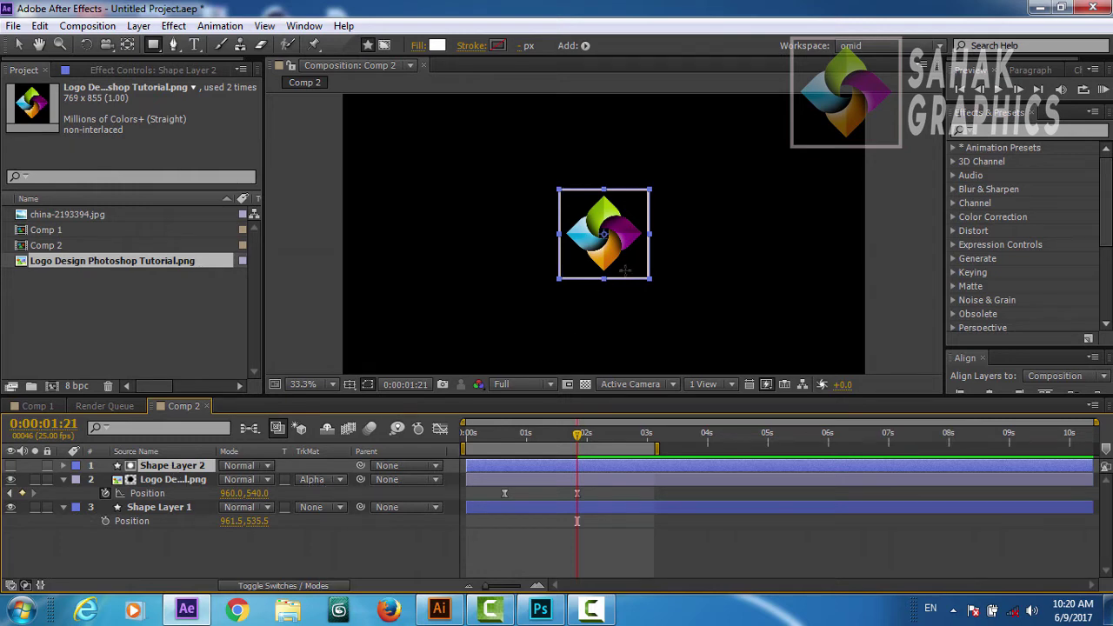
Preview the matted logo animation from the start of Comp 2
{"action": "mouse_move", "coordinate": [578, 441]}
{"action": "left_mouse_down"}
{"action": "mouse_move", "coordinate": [501, 436]}
{"action": "mouse_move", "coordinate": [570, 443]}
{"action": "left_mouse_up"}
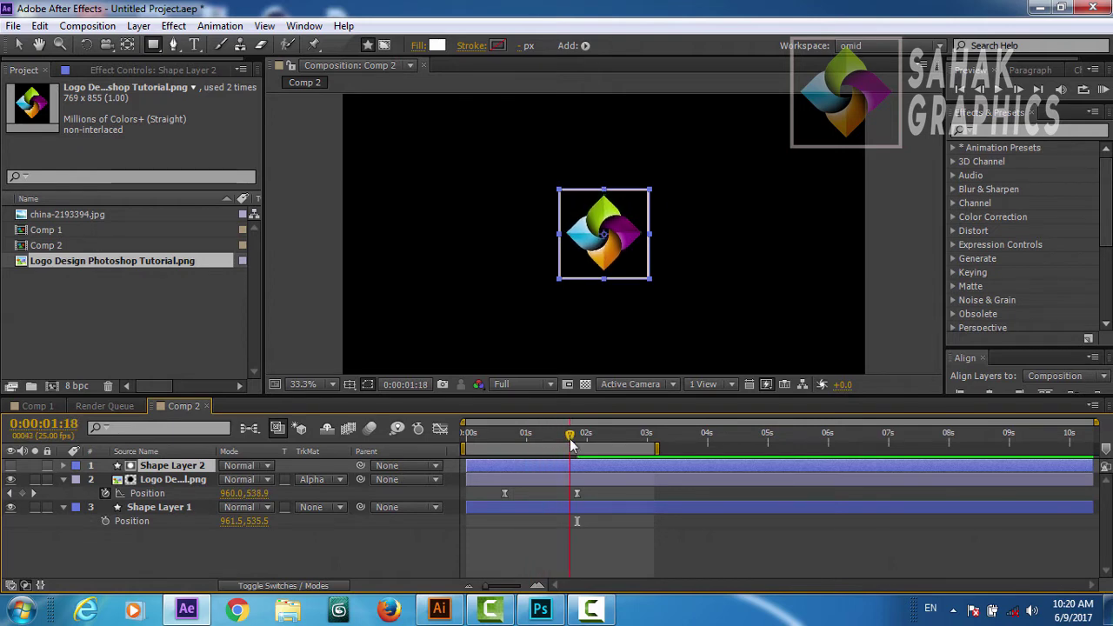
{"action": "left_click", "coordinate": [224, 540]}
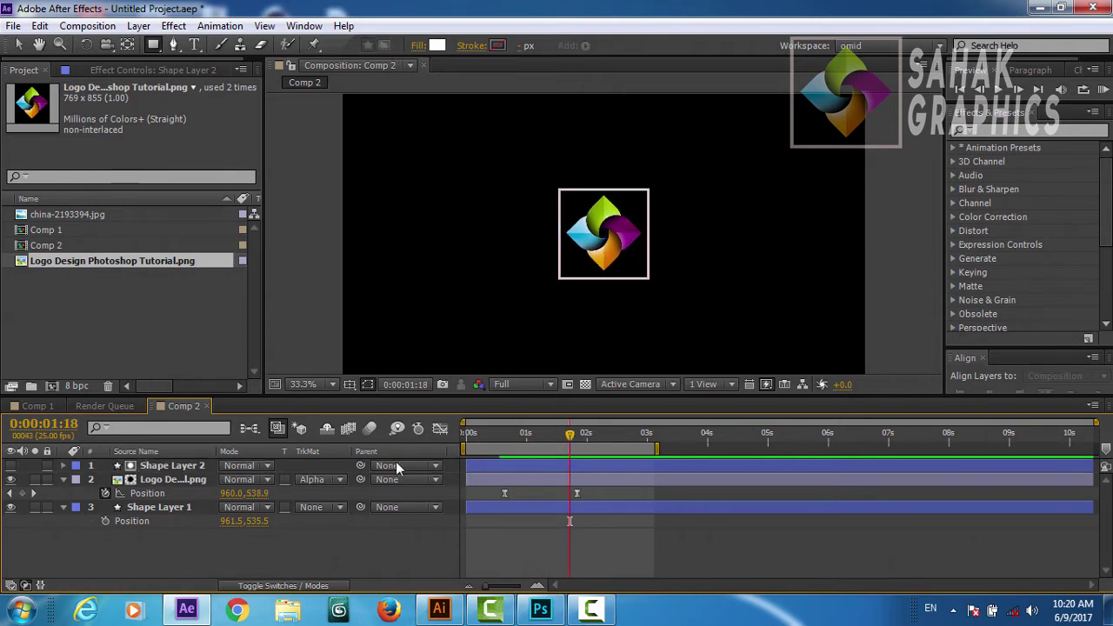
{"action": "key", "text": "Home"}
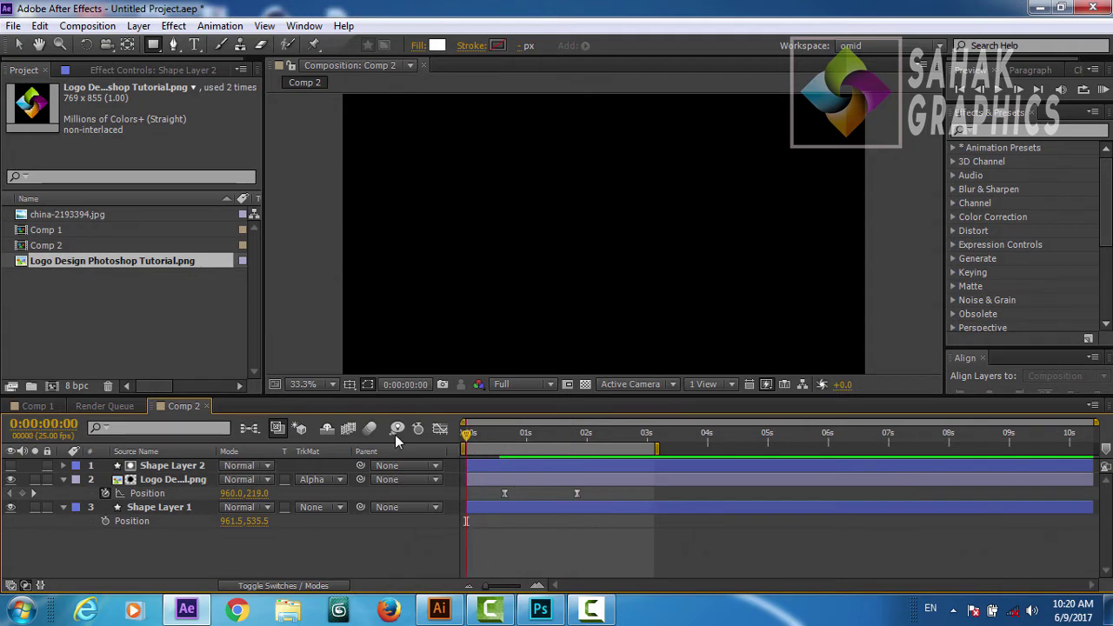
{"action": "key", "text": "space"}
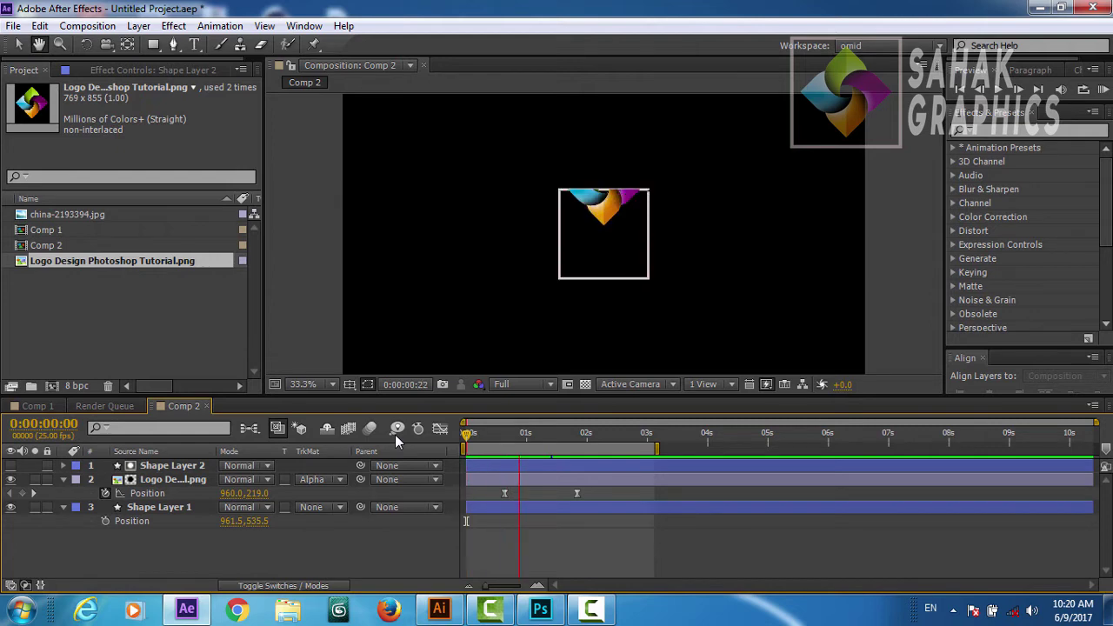
{"action": "key", "text": "q"}
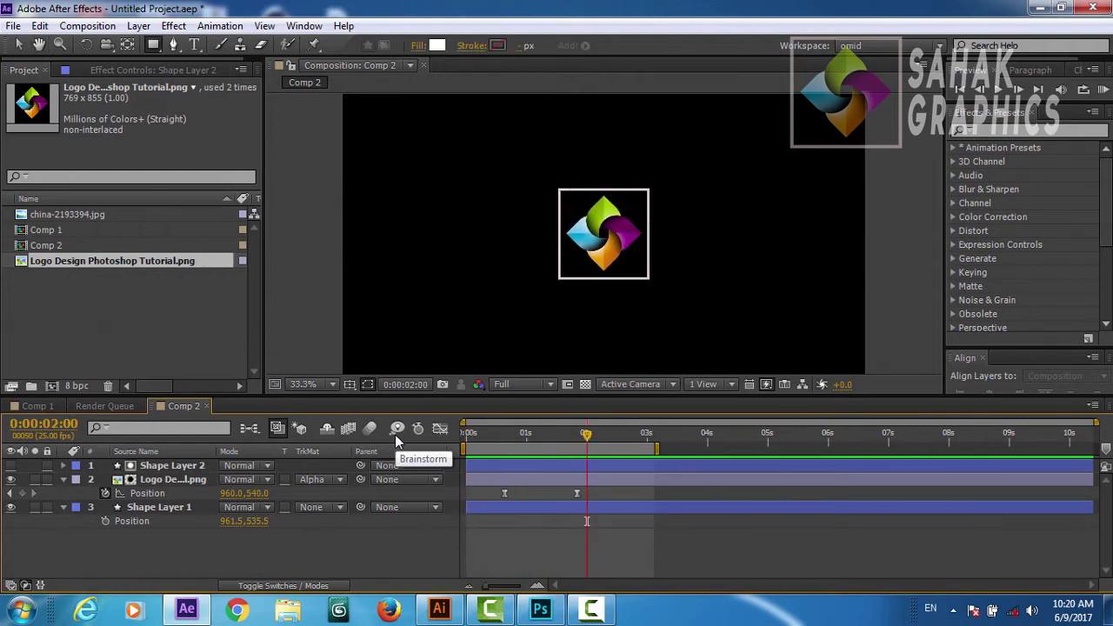
Move Shape Layer 1 to the top of the layer stack and collapse the layers' open properties
{"action": "left_click", "coordinate": [159, 508]}
{"action": "left_click_drag", "start_coordinate": [158, 508], "coordinate": [159, 467]}
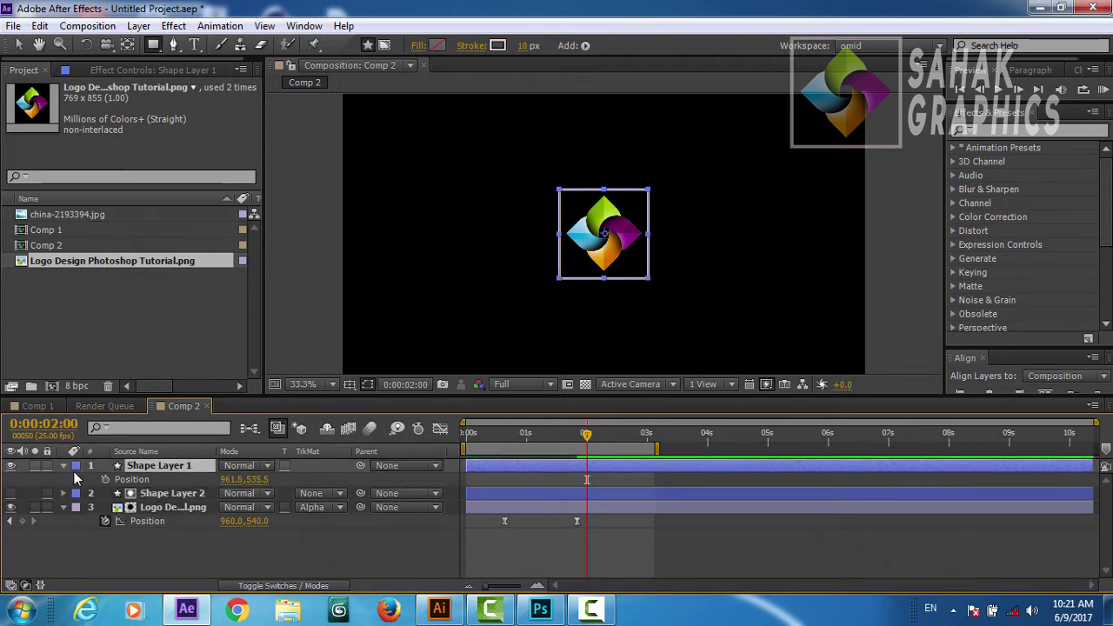
{"action": "left_click", "coordinate": [64, 467]}
{"action": "left_click", "coordinate": [65, 492]}
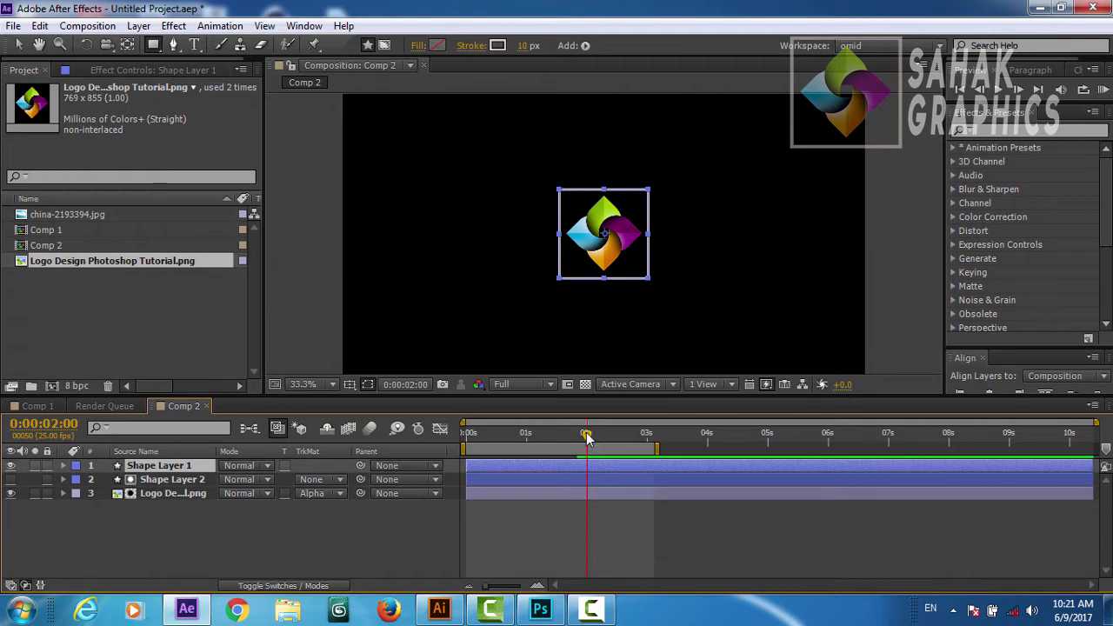
Play the reordered composition from the beginning, and replay it with all layers deselected to check the reveal
{"action": "key", "text": "Home"}
{"action": "key", "text": "space"}
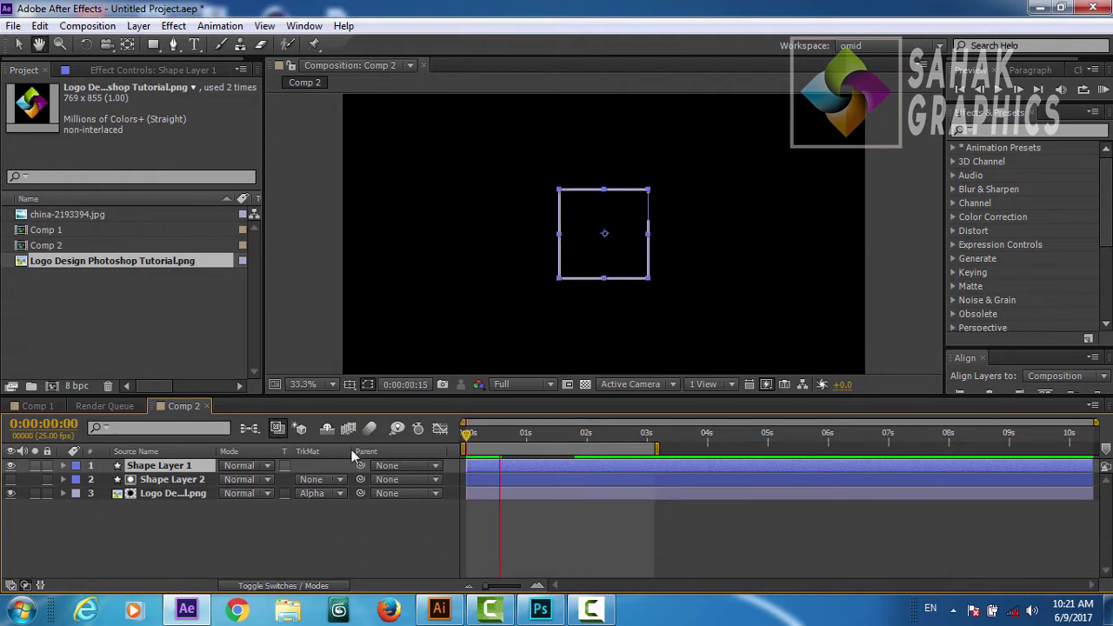
{"action": "key", "text": "q"}
{"action": "left_click", "coordinate": [335, 533]}
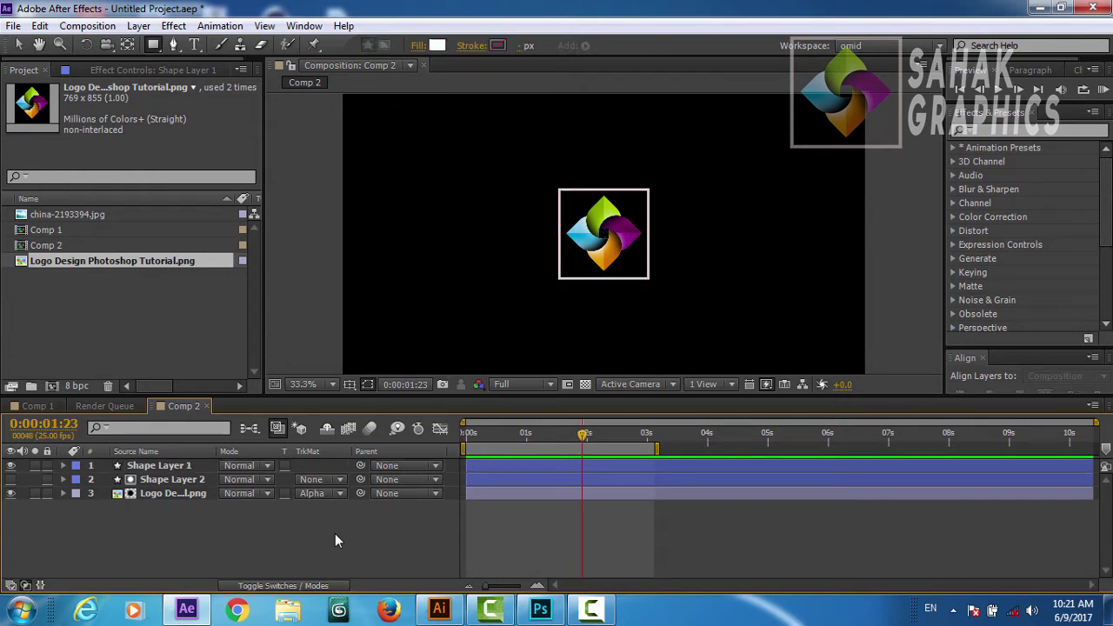
{"action": "key", "text": "space"}
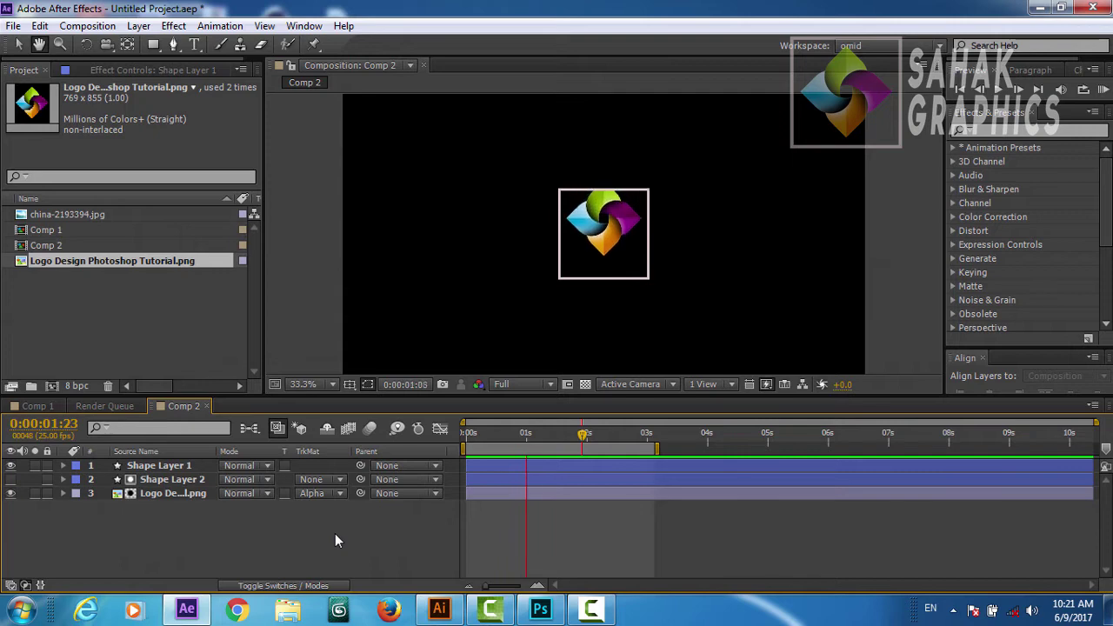
{"action": "key", "text": "q"}
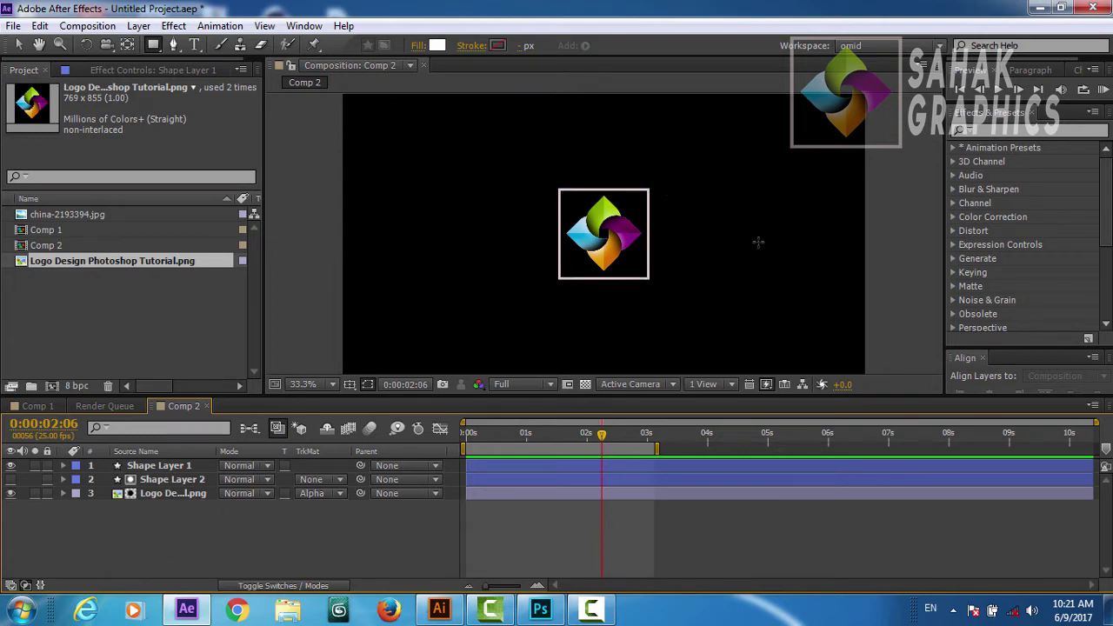
Add the text SAHAK to the upper right of the square outline and enlarge the Character panel to show its settings
{"action": "left_click", "coordinate": [197, 45]}
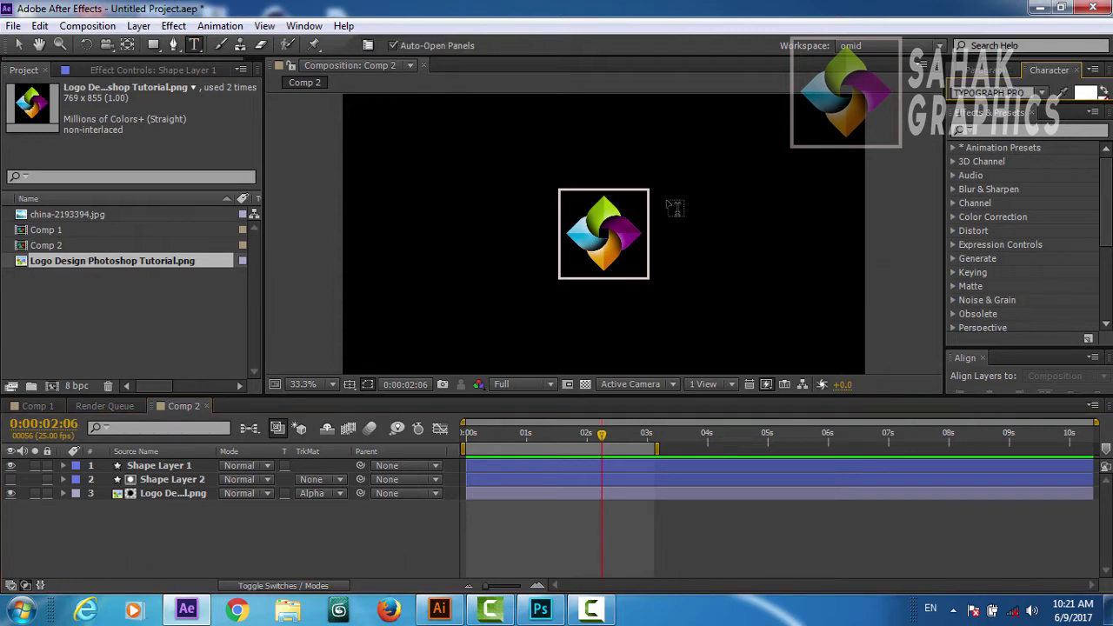
{"action": "left_click", "coordinate": [667, 207]}
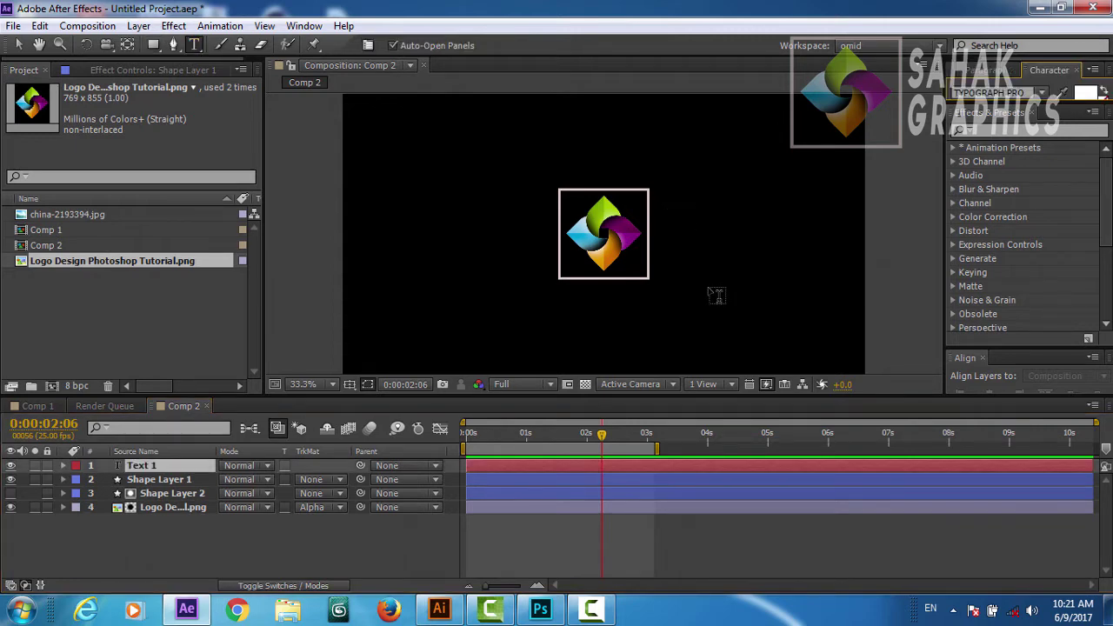
{"action": "type", "text": "SAHAK"}
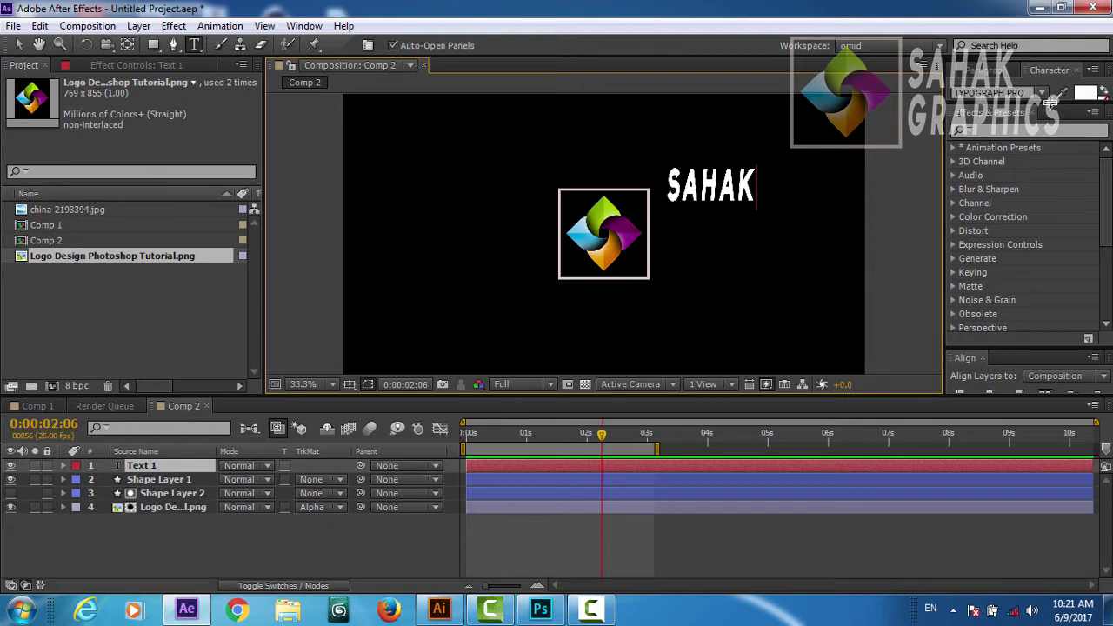
{"action": "left_click_drag", "start_coordinate": [1051, 105], "coordinate": [1054, 194]}
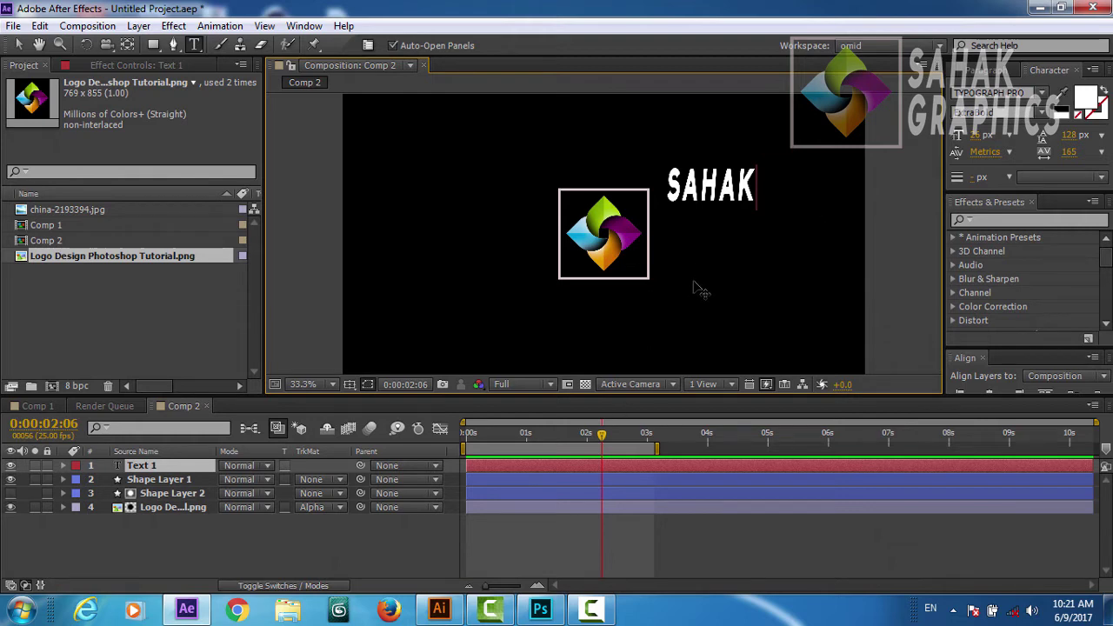
{"action": "left_click", "coordinate": [188, 549]}
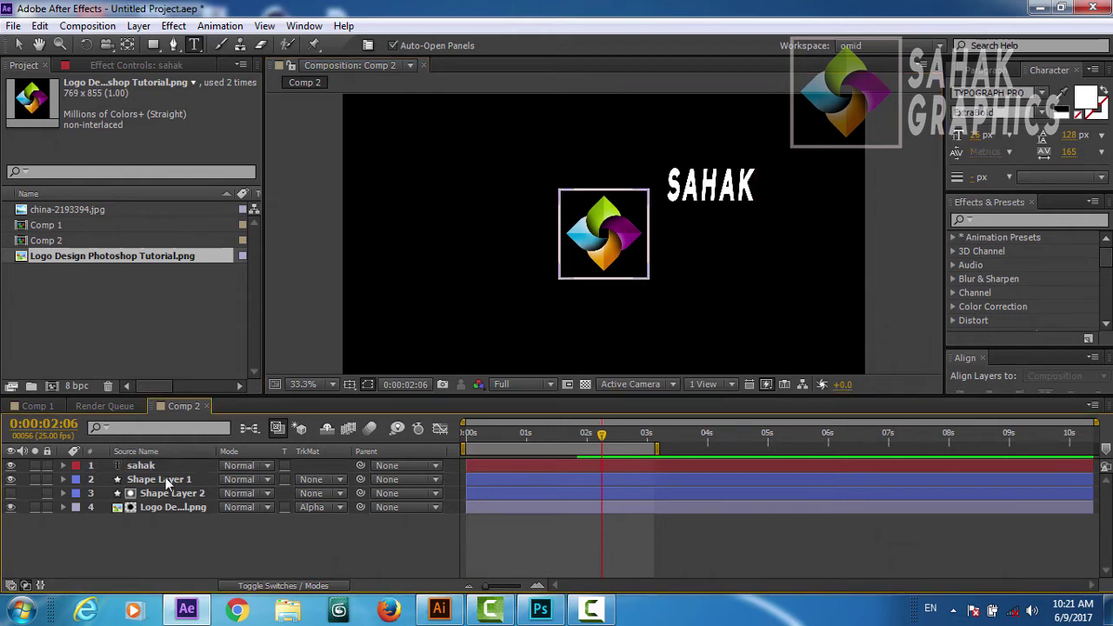
Duplicate the sahak text layer and move the copy directly below the original text beside the logo
{"action": "left_click", "coordinate": [159, 467]}
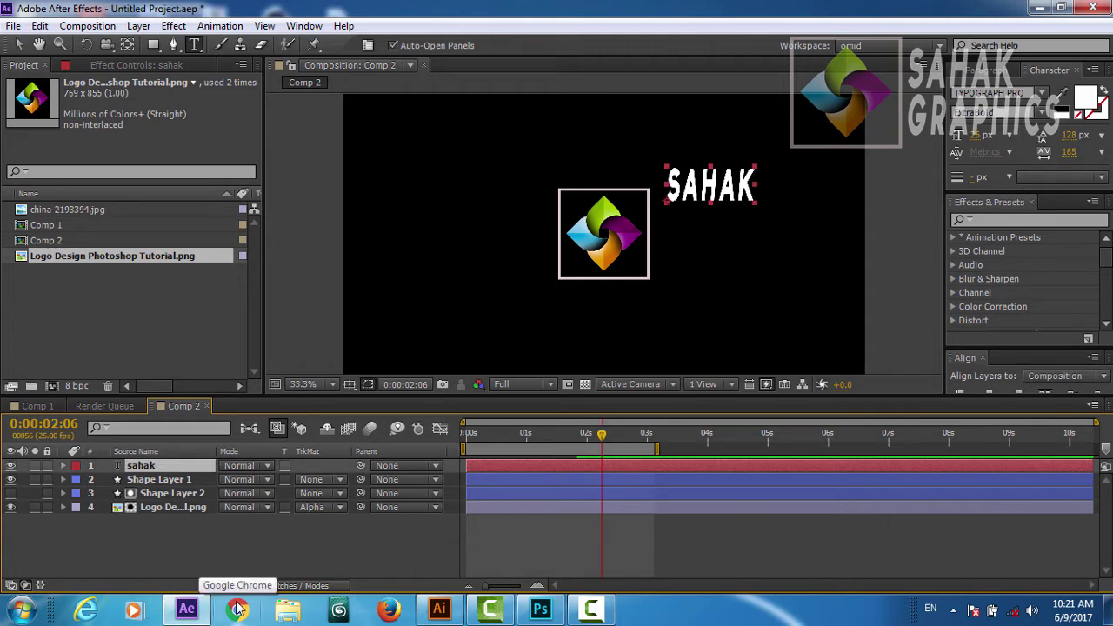
{"action": "key", "text": "ctrl+d"}
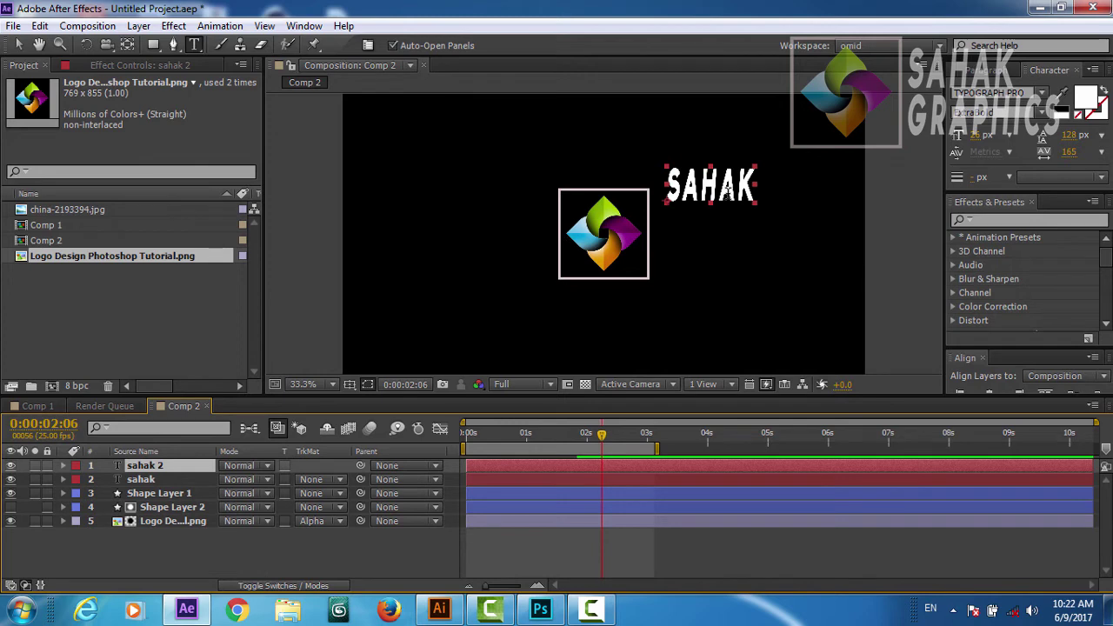
{"action": "key", "text": "v"}
{"action": "left_click_drag", "start_coordinate": [713, 195], "coordinate": [720, 233]}
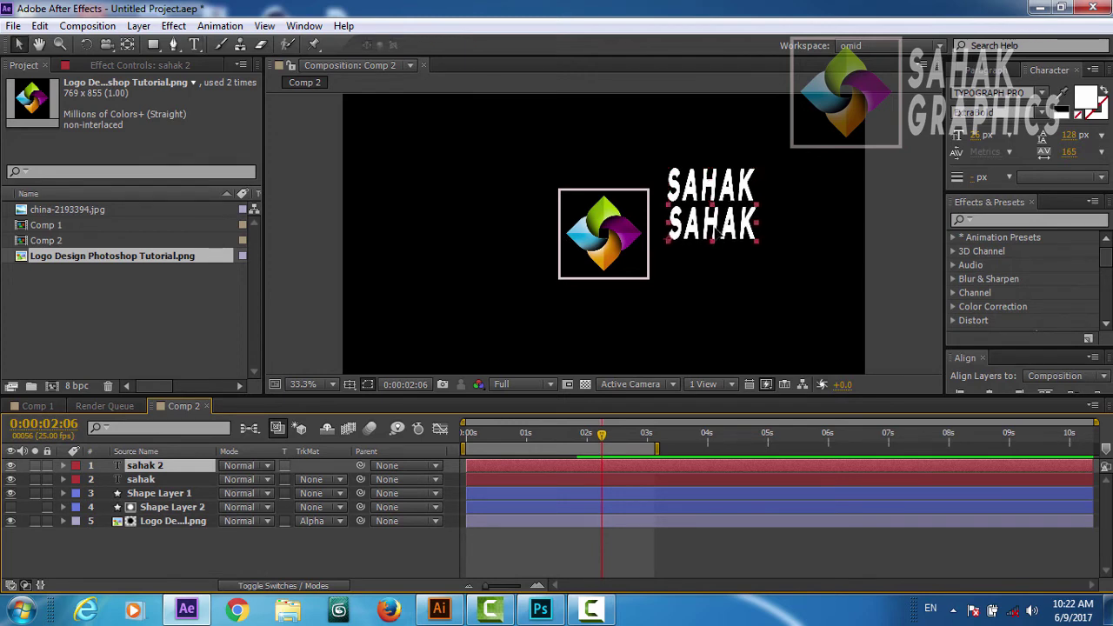
Change the duplicated lower SAHAK text to GRAPHICS and return to the Selection tool
{"action": "key", "text": "t"}
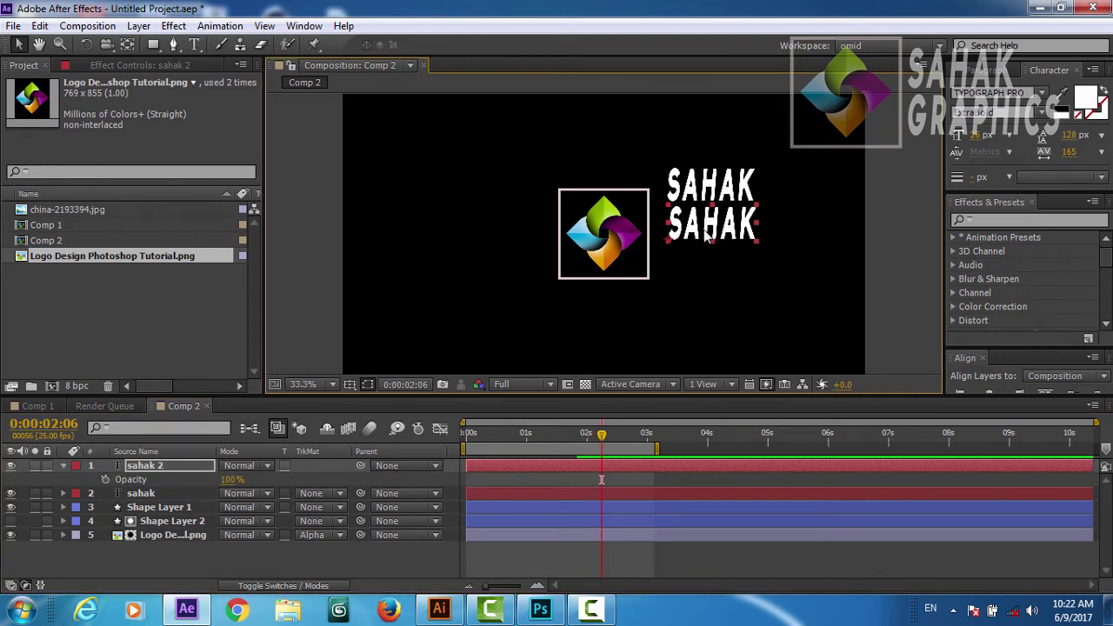
{"action": "left_click", "coordinate": [195, 46]}
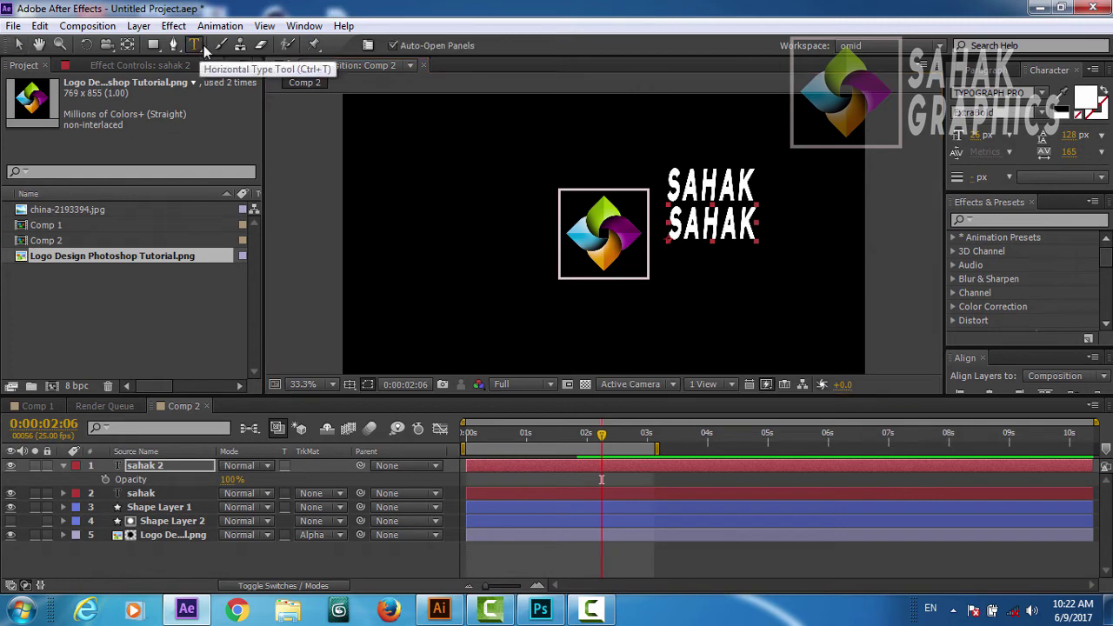
{"action": "double_click", "coordinate": [726, 221]}
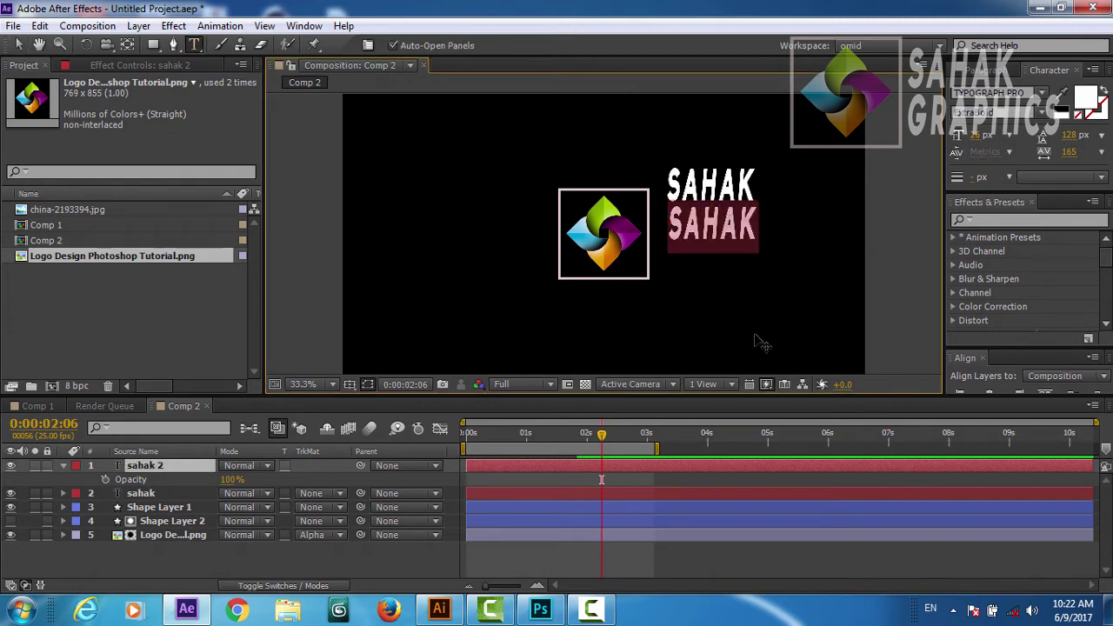
{"action": "type", "text": "GRAP"}
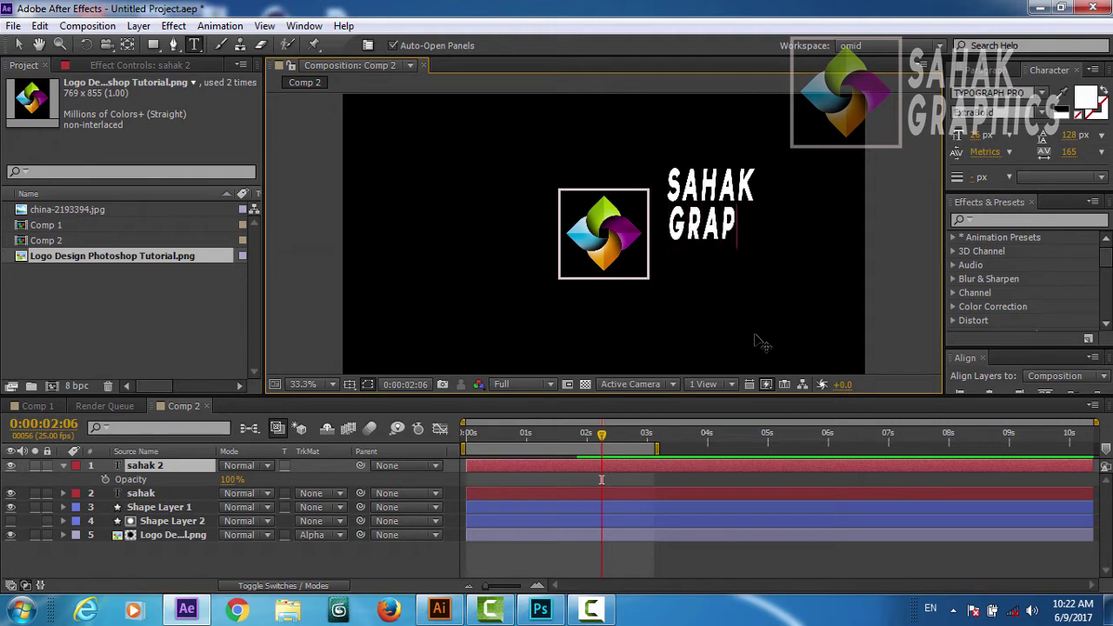
{"action": "type", "text": "HI"}
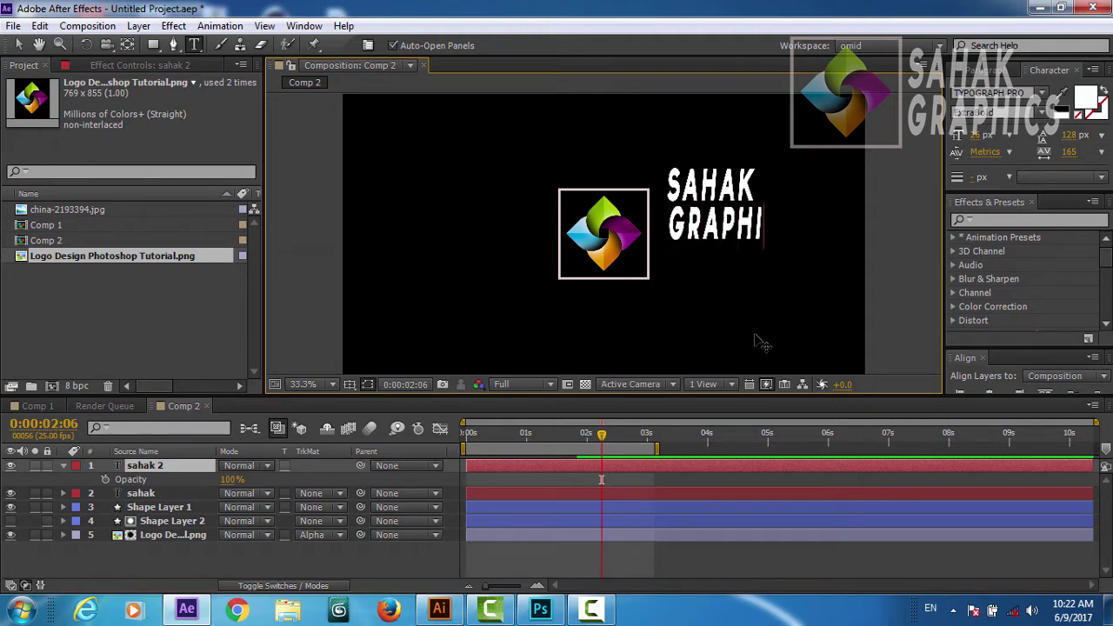
{"action": "type", "text": "CS"}
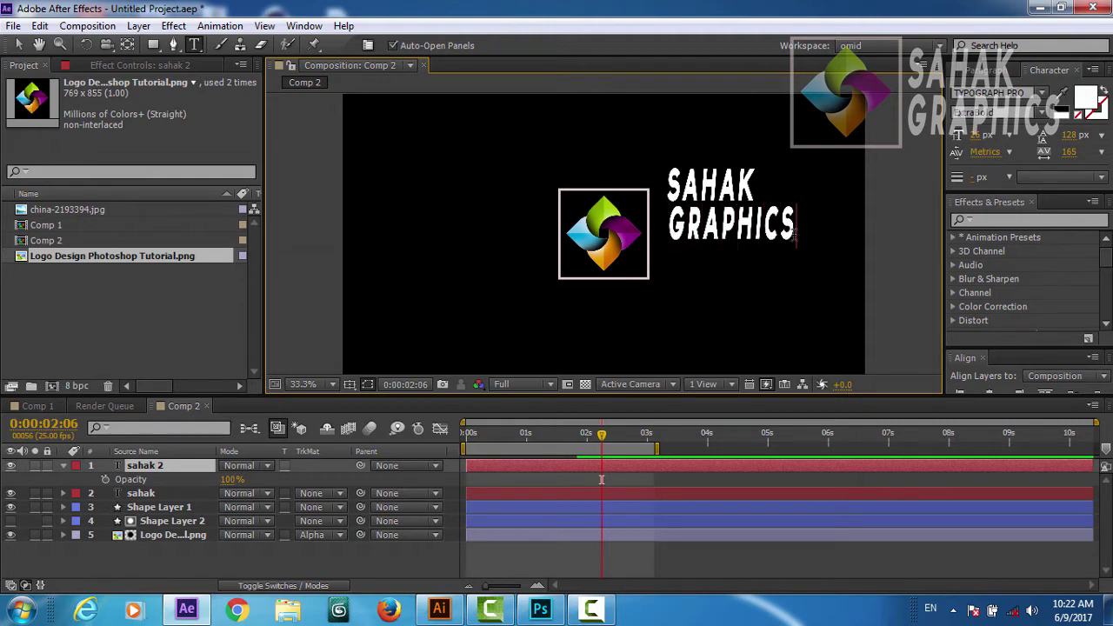
{"action": "left_click_drag", "start_coordinate": [795, 225], "coordinate": [666, 194]}
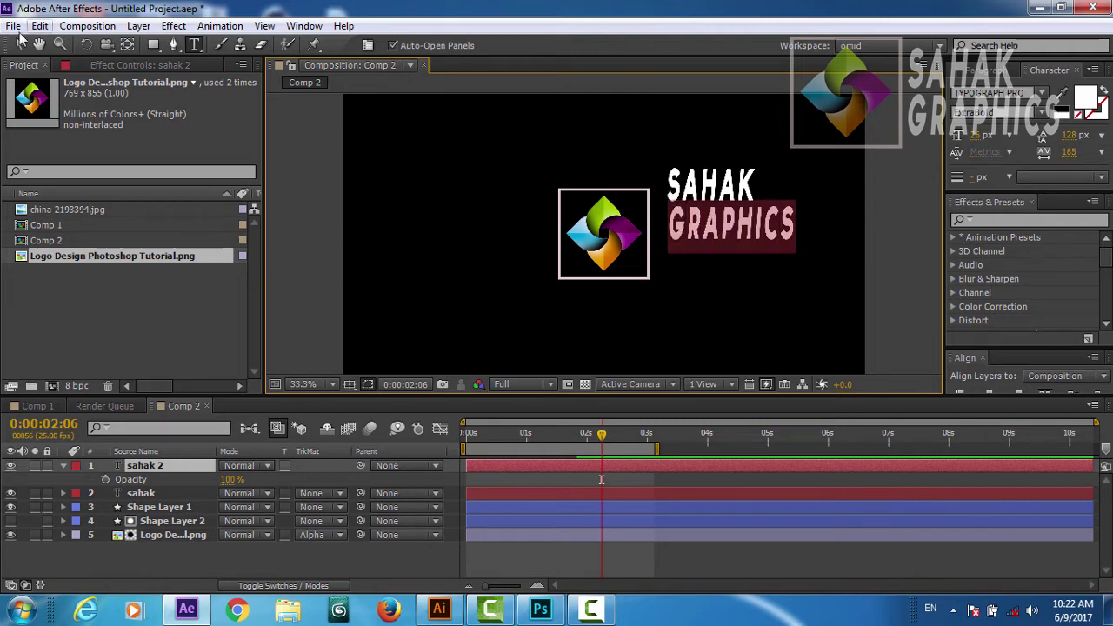
{"action": "left_click", "coordinate": [20, 44]}
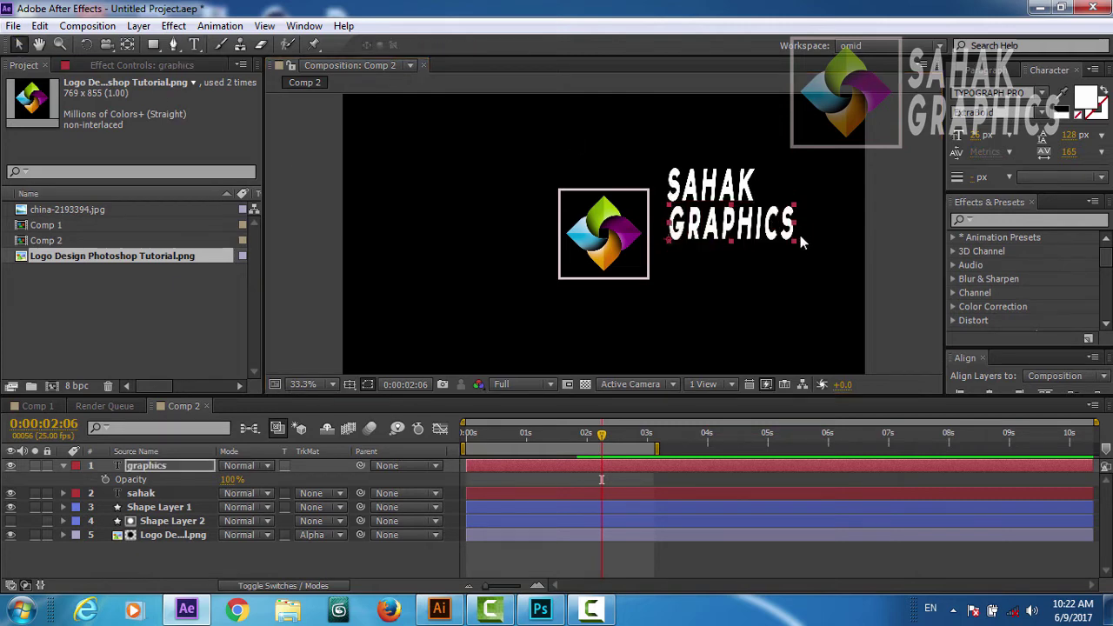
Left-align the SAHAK and GRAPHICS text layers and move them together right beside the square logo outline
{"action": "left_click_drag", "start_coordinate": [794, 157], "coordinate": [713, 267]}
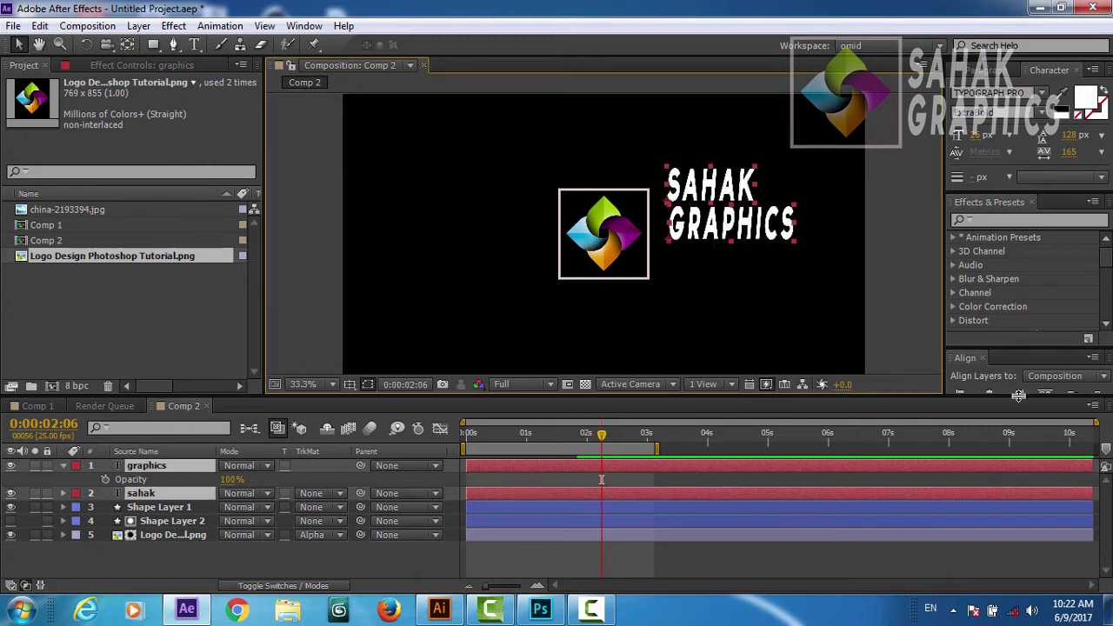
{"action": "left_click_drag", "start_coordinate": [1019, 393], "coordinate": [1018, 429]}
{"action": "left_click", "coordinate": [961, 396]}
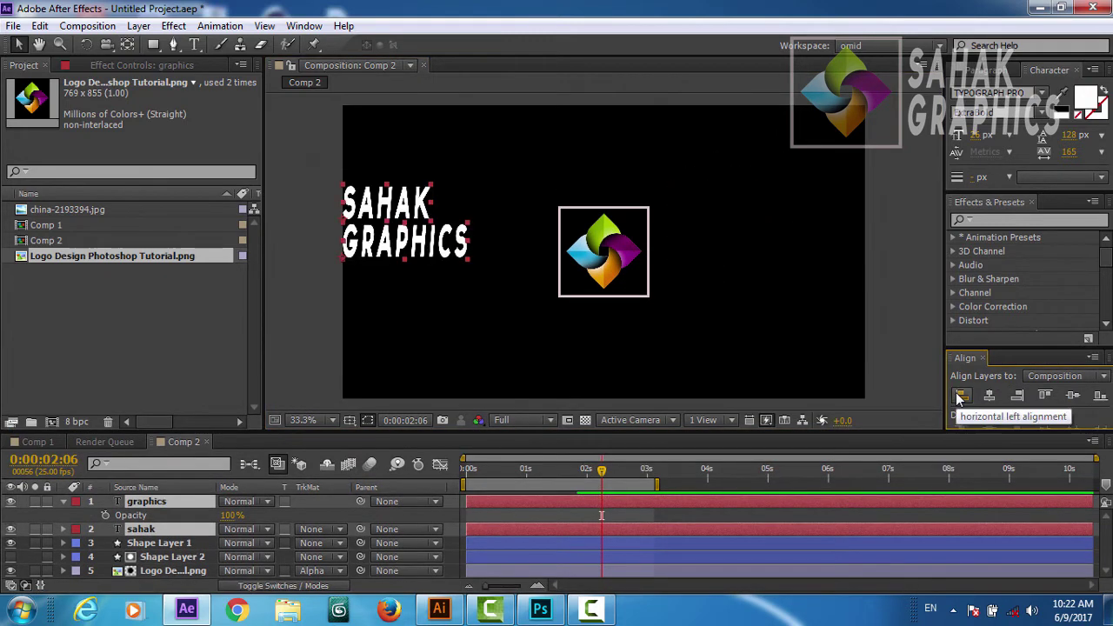
{"action": "left_click_drag", "start_coordinate": [410, 280], "coordinate": [718, 281]}
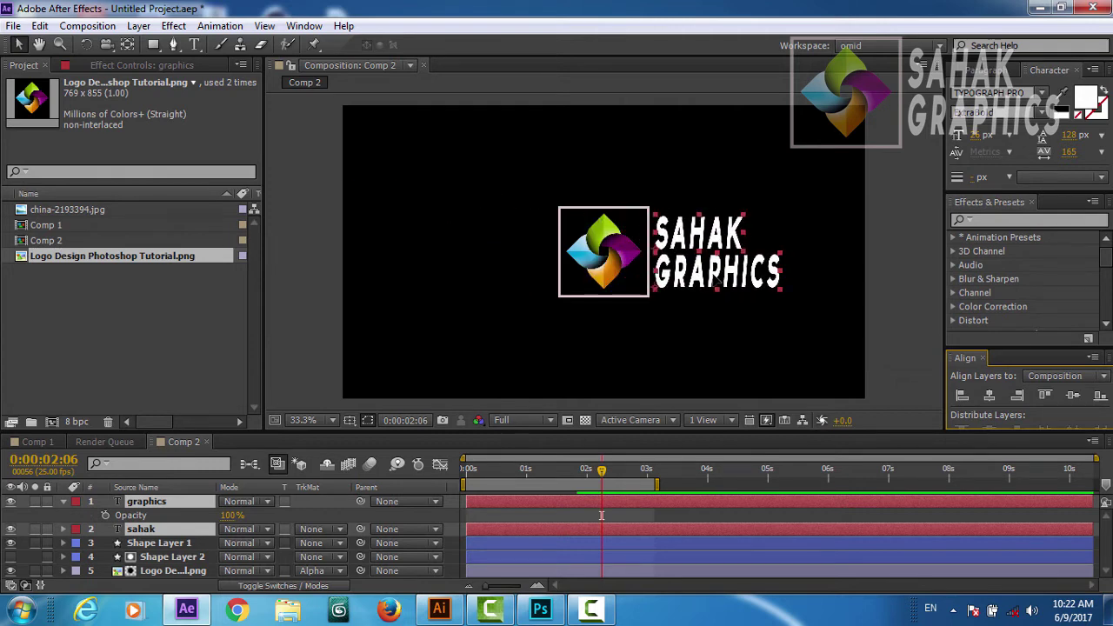
{"action": "left_click", "coordinate": [679, 342]}
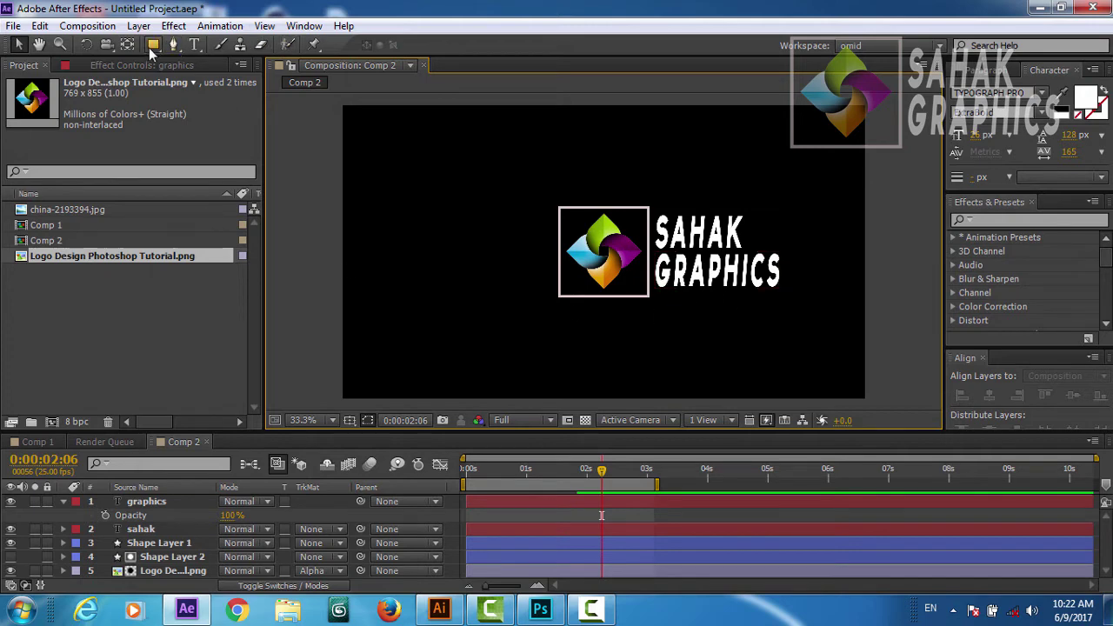
Draw a white rectangle as a new shape layer covering the logo and extending left, its right edge on the outline's right side
{"action": "left_click", "coordinate": [218, 369]}
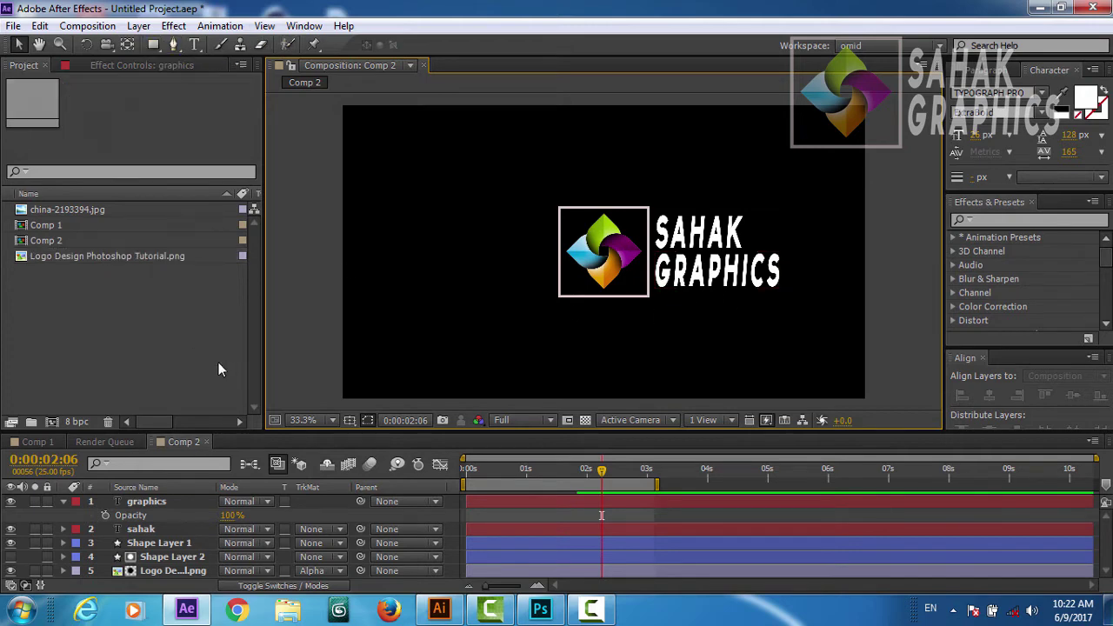
{"action": "left_click", "coordinate": [154, 43]}
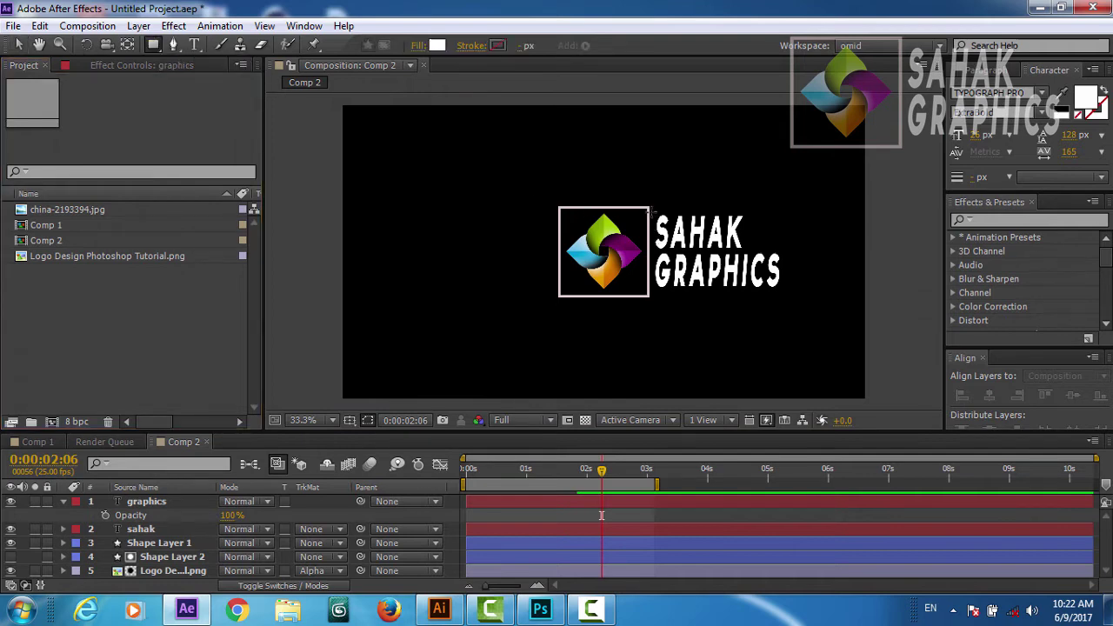
{"action": "left_click_drag", "start_coordinate": [648, 206], "coordinate": [413, 306]}
{"action": "key", "text": "Right"}
{"action": "key", "text": "Right"}
{"action": "key", "text": "Up"}
{"action": "key", "text": "Left"}
{"action": "key", "text": "Left"}
{"action": "key", "text": "Up"}
{"action": "key", "text": "Up"}
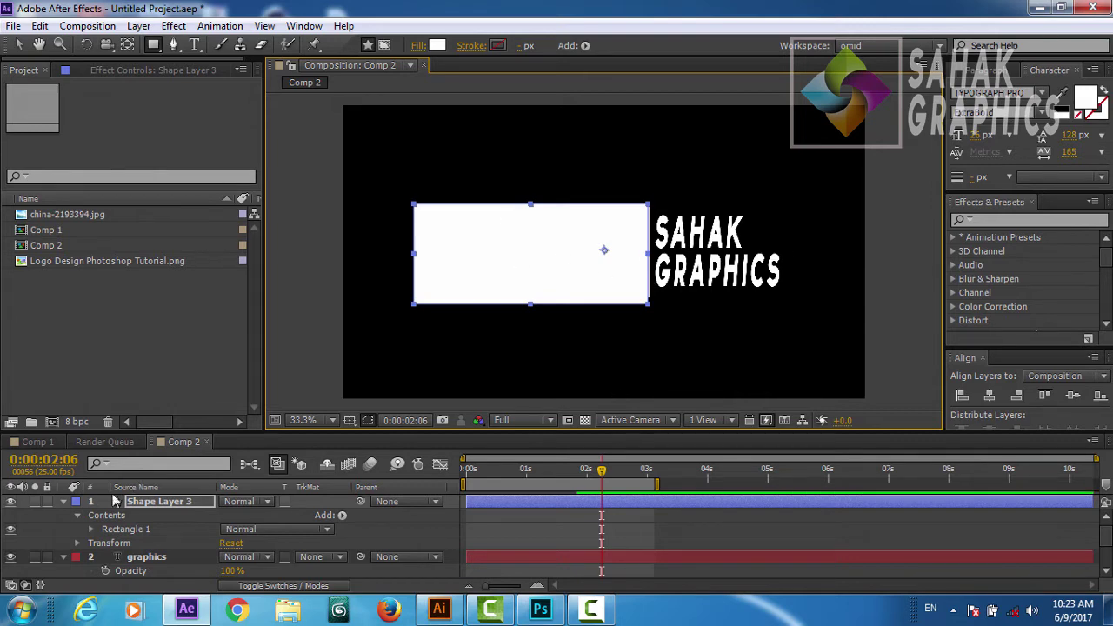
Collapse the open layer properties and set the graphics layer's track matte to Alpha Inverted Matte "Shape Layer 3"
{"action": "left_click", "coordinate": [64, 500]}
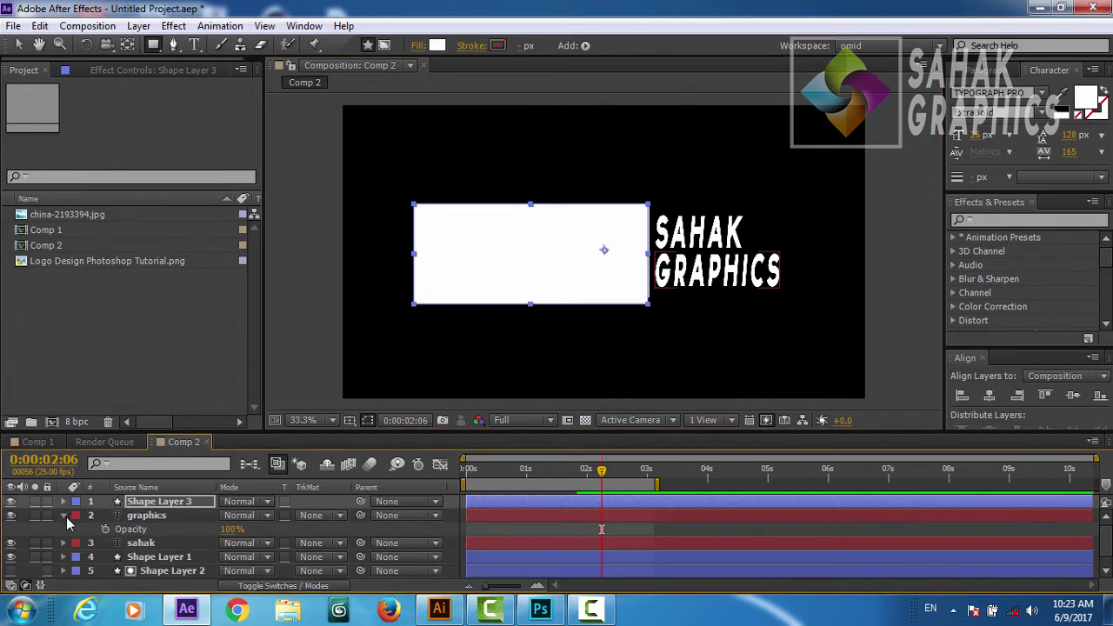
{"action": "left_click", "coordinate": [64, 515]}
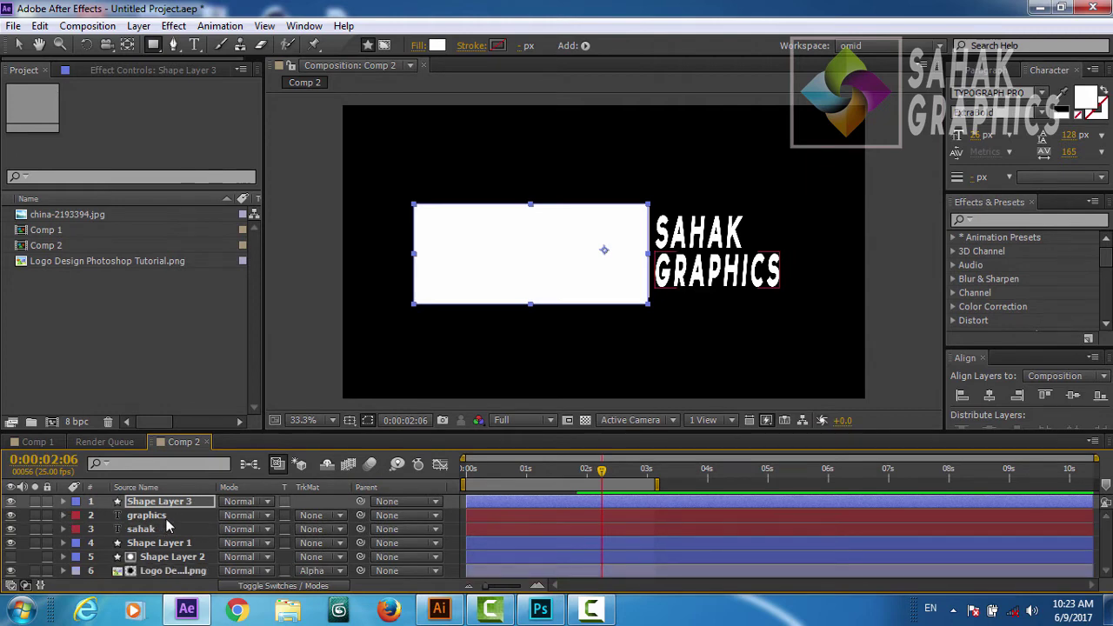
{"action": "left_click", "coordinate": [147, 515]}
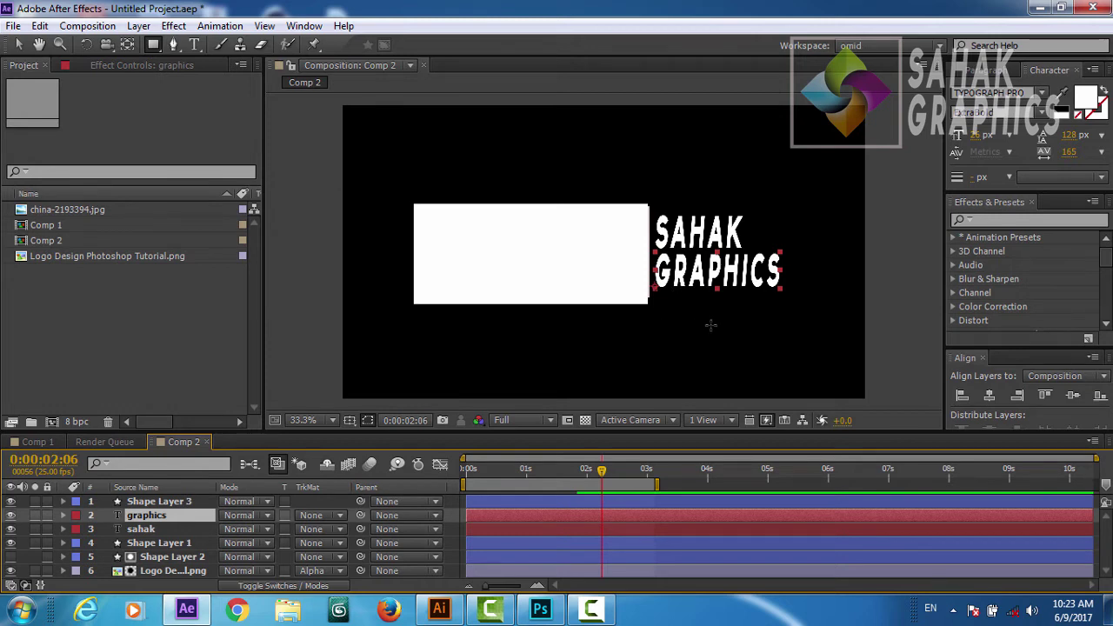
{"action": "left_click", "coordinate": [338, 514]}
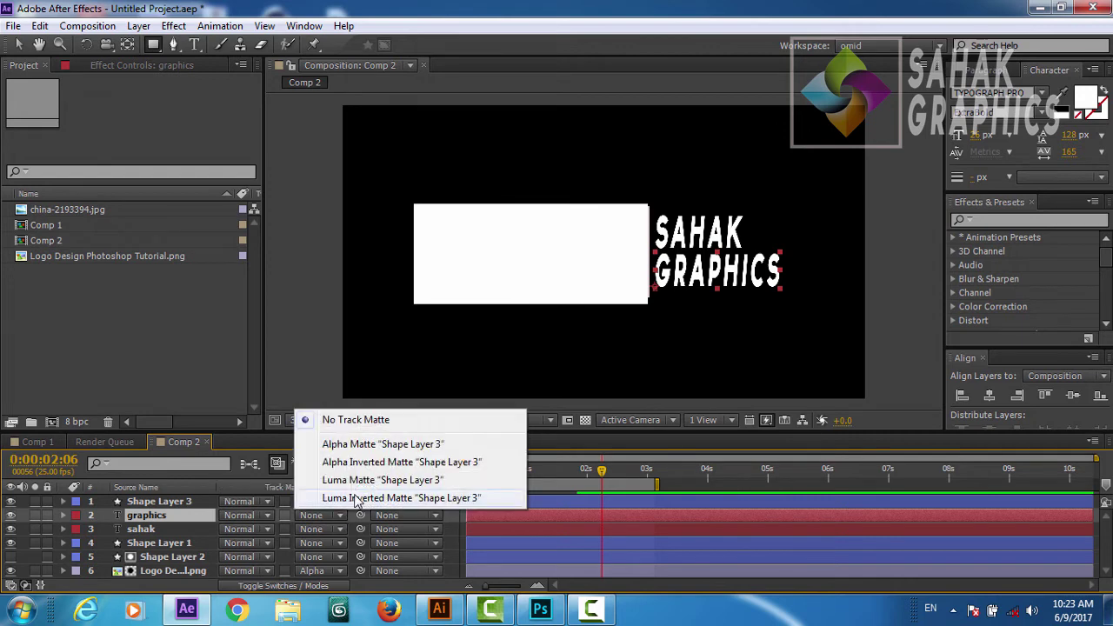
{"action": "left_click", "coordinate": [353, 464]}
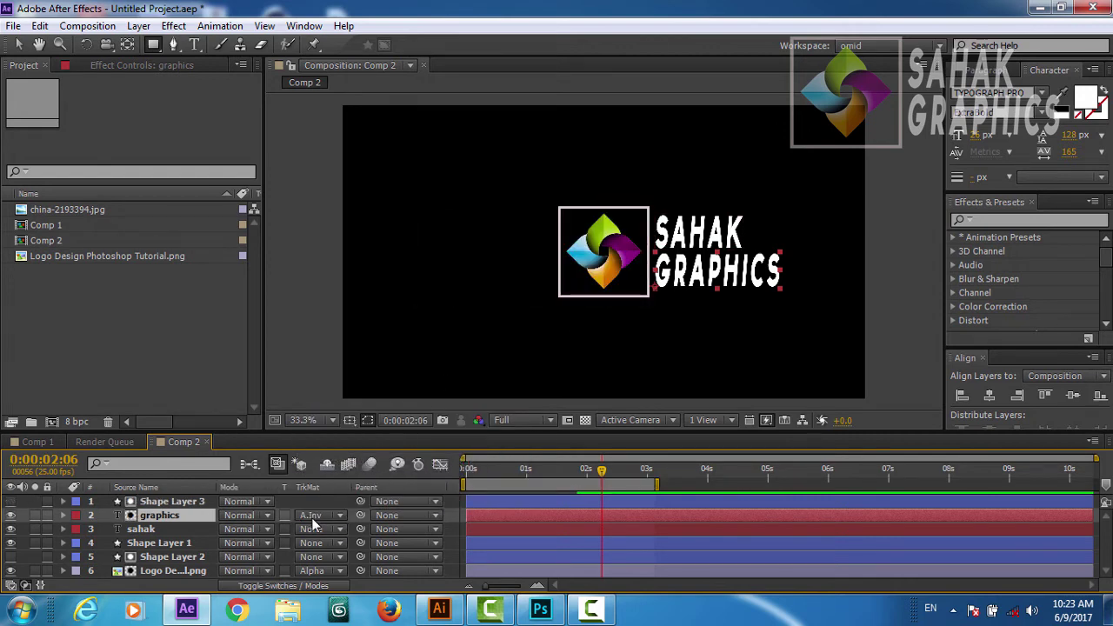
{"action": "left_click", "coordinate": [338, 516]}
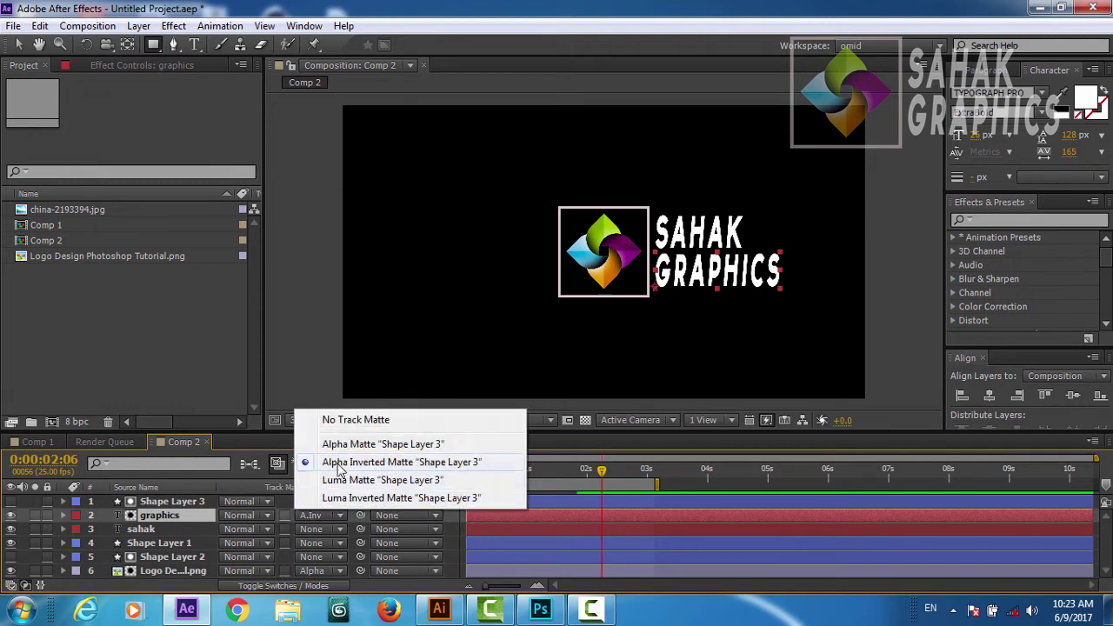
{"action": "left_click", "coordinate": [658, 328]}
{"action": "key", "text": "ctrl+z"}
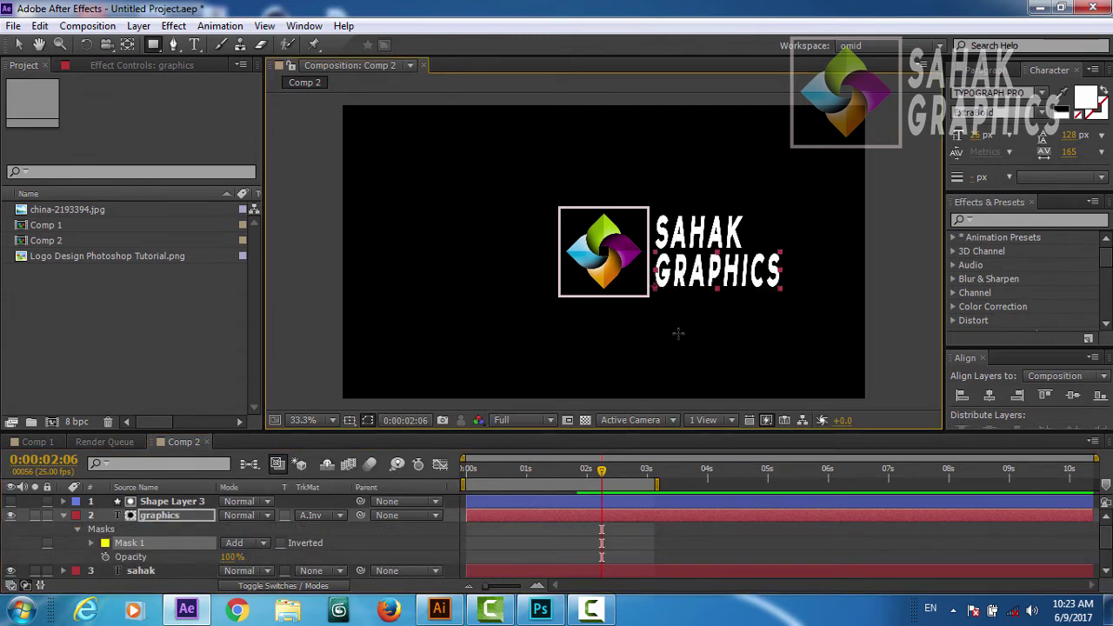
Duplicate Shape Layer 3 and place the copy directly above the sahak text layer
{"action": "key", "text": "v"}
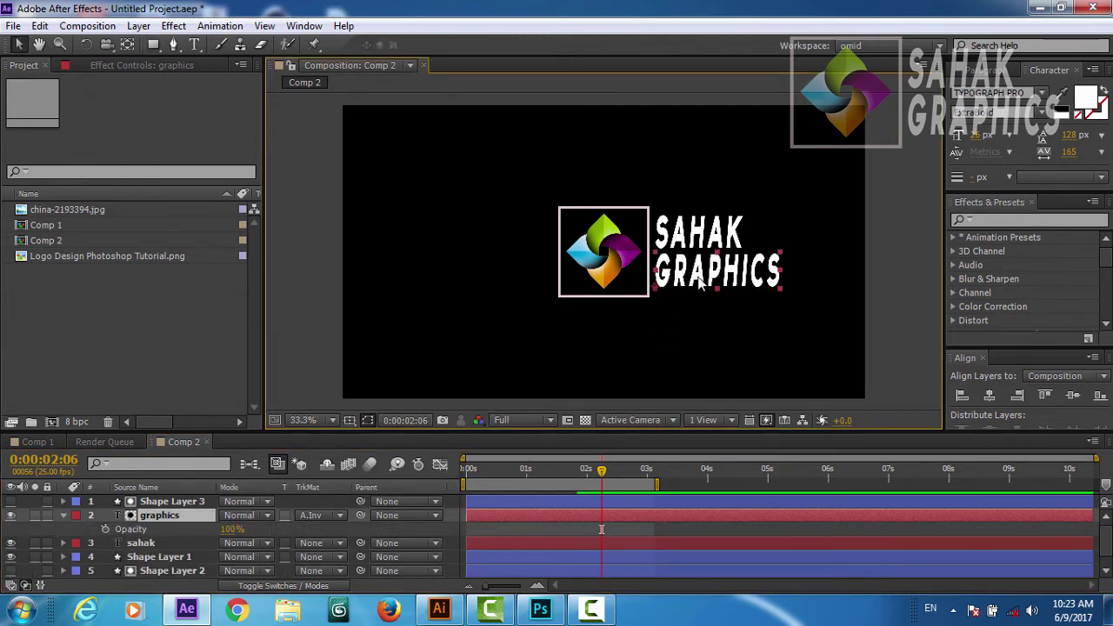
{"action": "mouse_move", "coordinate": [698, 284]}
{"action": "left_mouse_down"}
{"action": "mouse_move", "coordinate": [497, 287]}
{"action": "mouse_move", "coordinate": [701, 287]}
{"action": "left_mouse_up"}
{"action": "left_click", "coordinate": [193, 502]}
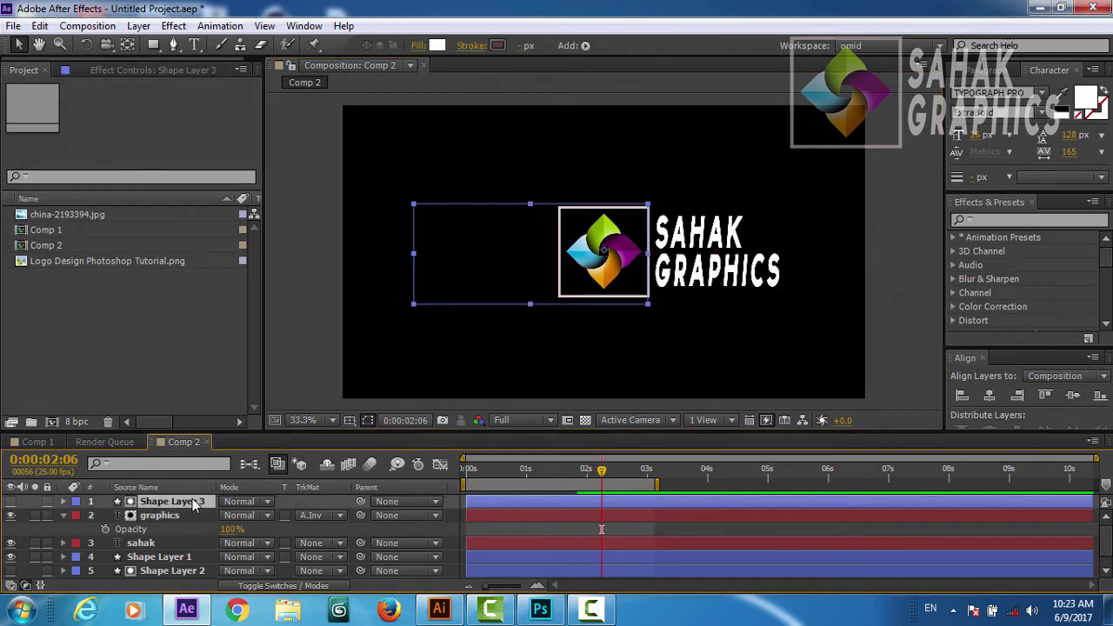
{"action": "key", "text": "ctrl+d"}
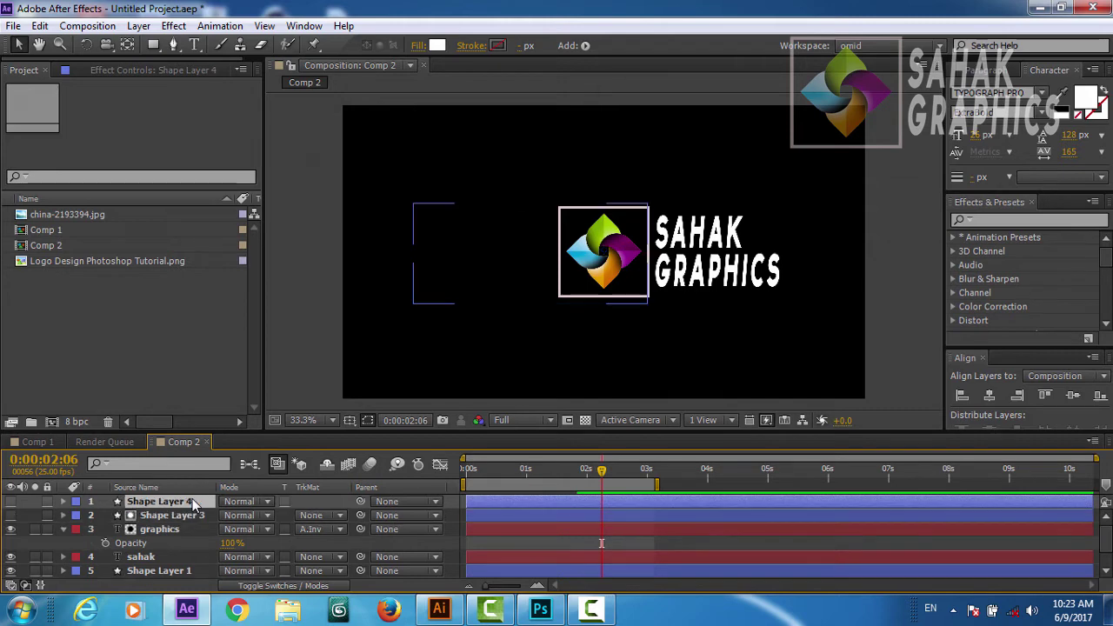
{"action": "left_click_drag", "start_coordinate": [176, 506], "coordinate": [171, 542]}
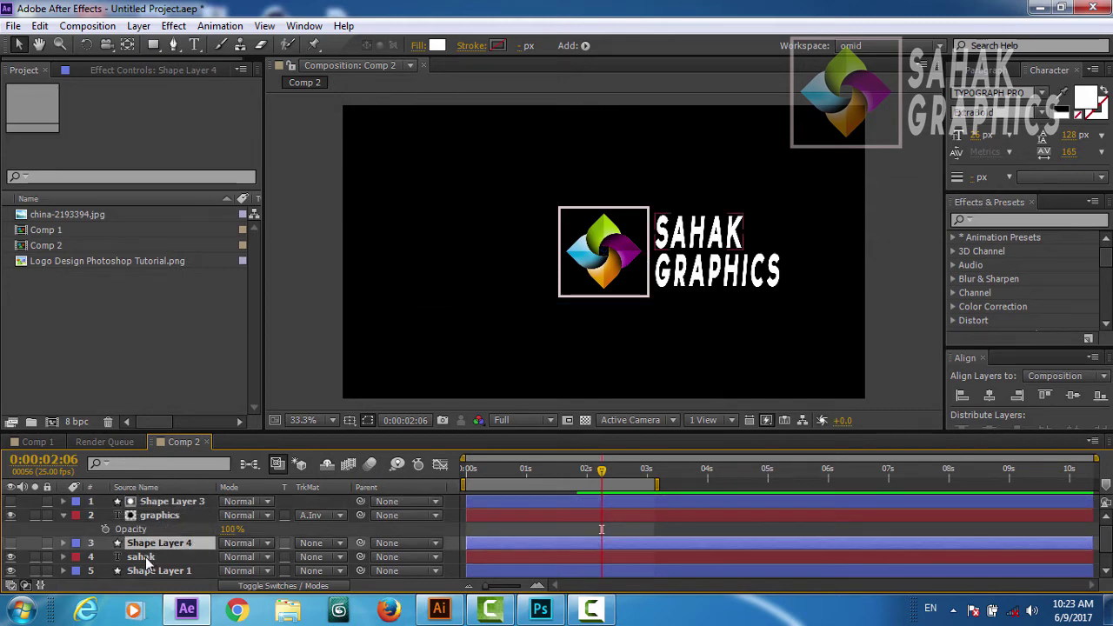
Turn on Shape Layer 4's visibility and set the sahak layer's track matte to Alpha Inverted Matte "Shape Layer 4"
{"action": "left_click", "coordinate": [341, 561]}
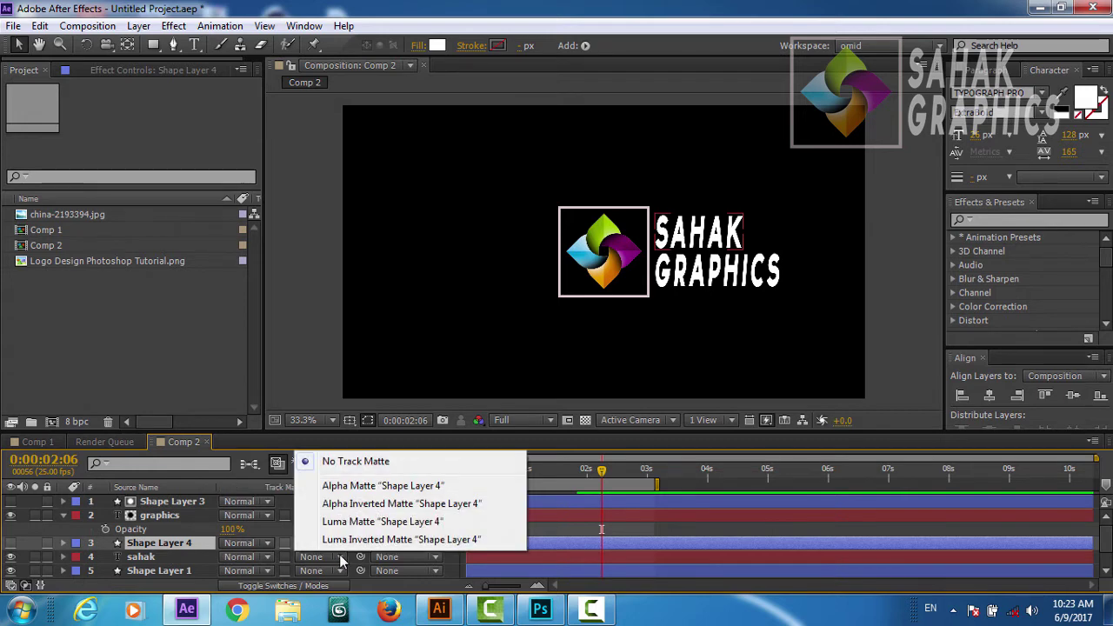
{"action": "left_click", "coordinate": [13, 544]}
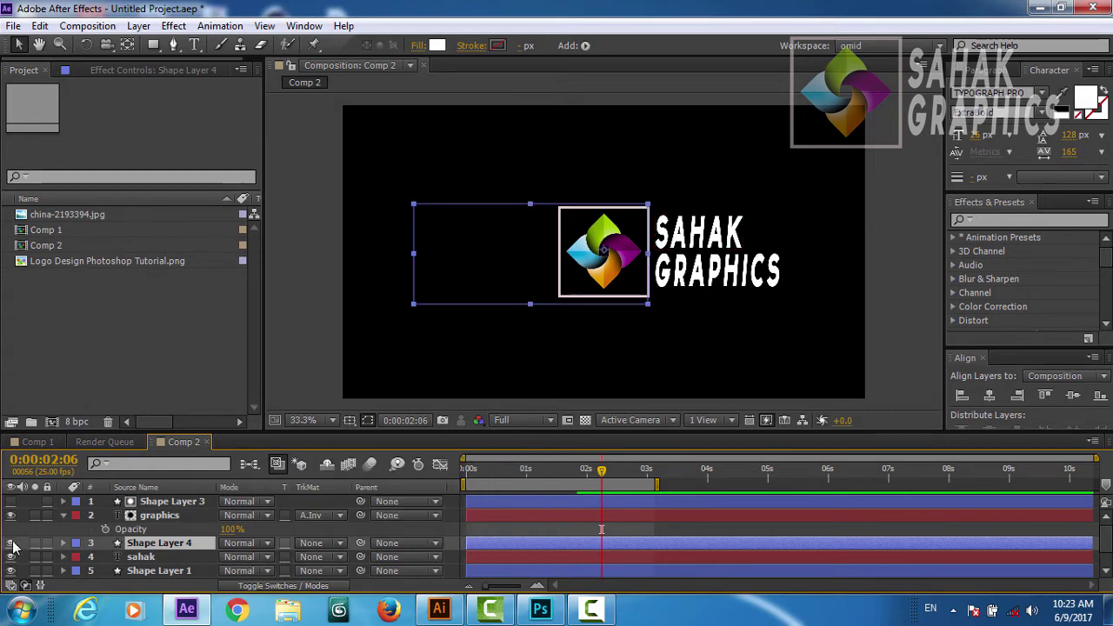
{"action": "left_click", "coordinate": [339, 559]}
{"action": "left_click", "coordinate": [364, 506]}
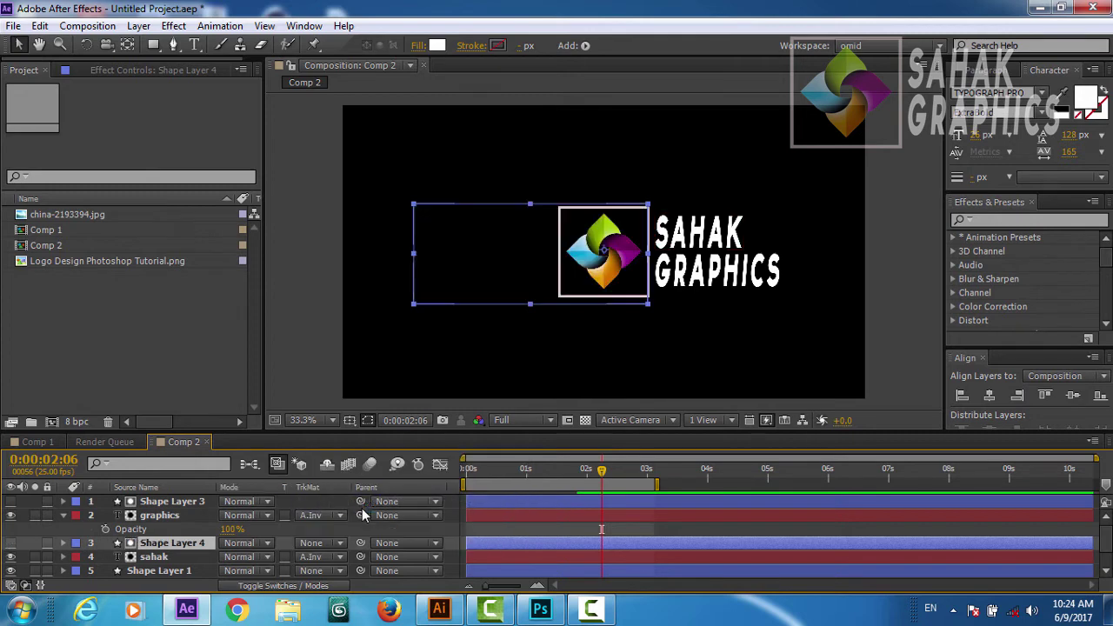
Add Position keyframes to both the graphics and sahak text layers at 0:00:01:23
{"action": "left_click_drag", "start_coordinate": [760, 199], "coordinate": [713, 302]}
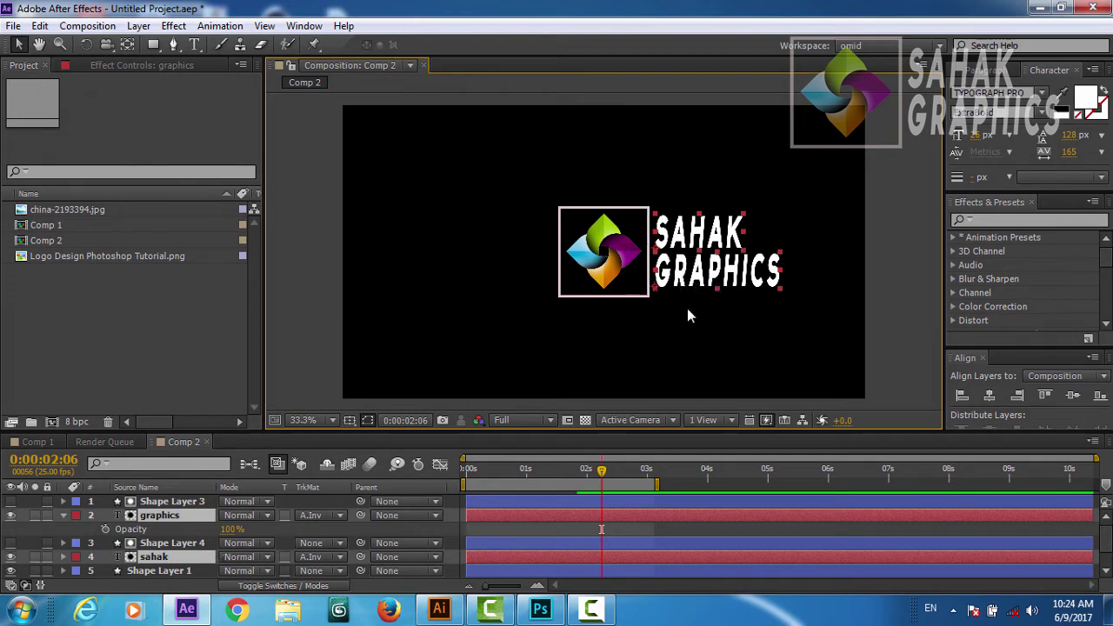
{"action": "key", "text": "p"}
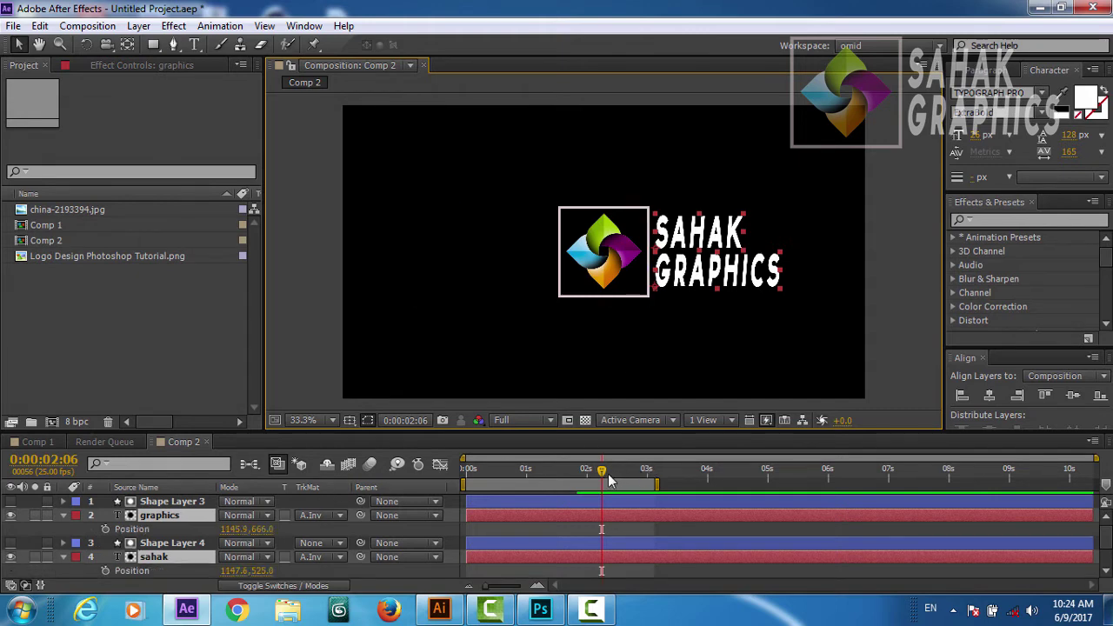
{"action": "left_click_drag", "start_coordinate": [602, 471], "coordinate": [582, 484]}
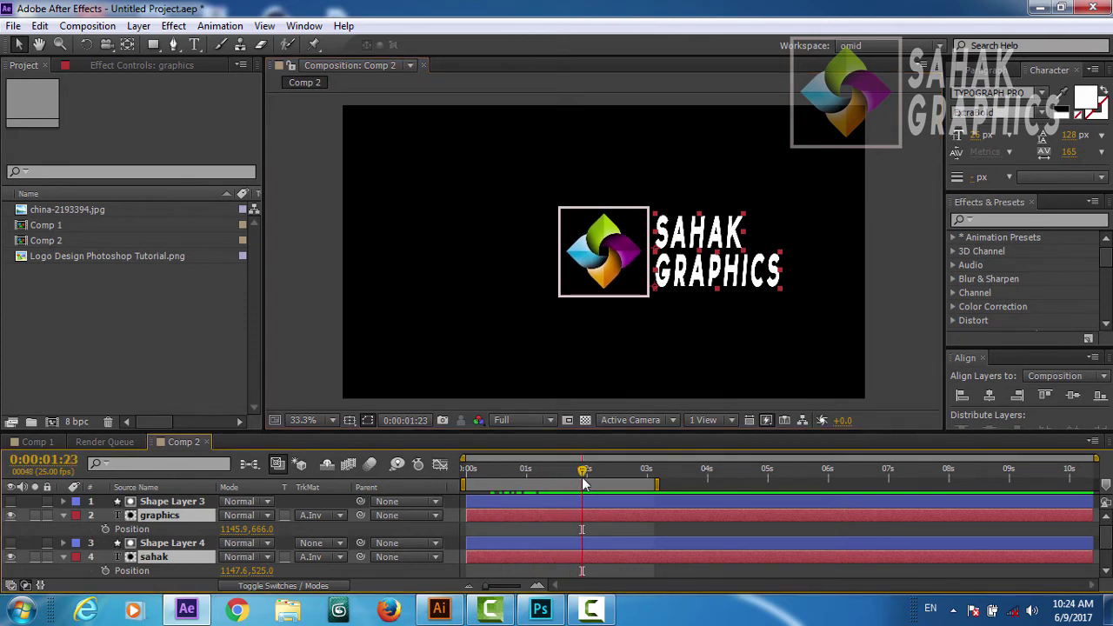
{"action": "left_click", "coordinate": [105, 529]}
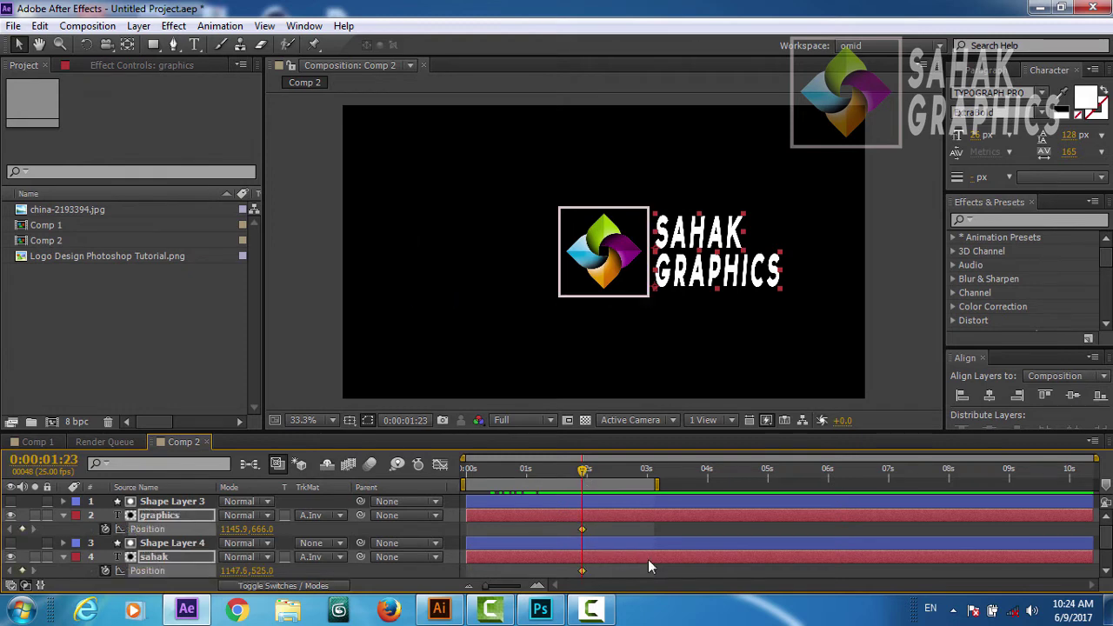
Add Position keyframes for both text layers at 0:00:03:03 and return to their keyframes at 0:00:01:23
{"action": "key", "text": "space"}
{"action": "left_click", "coordinate": [23, 529]}
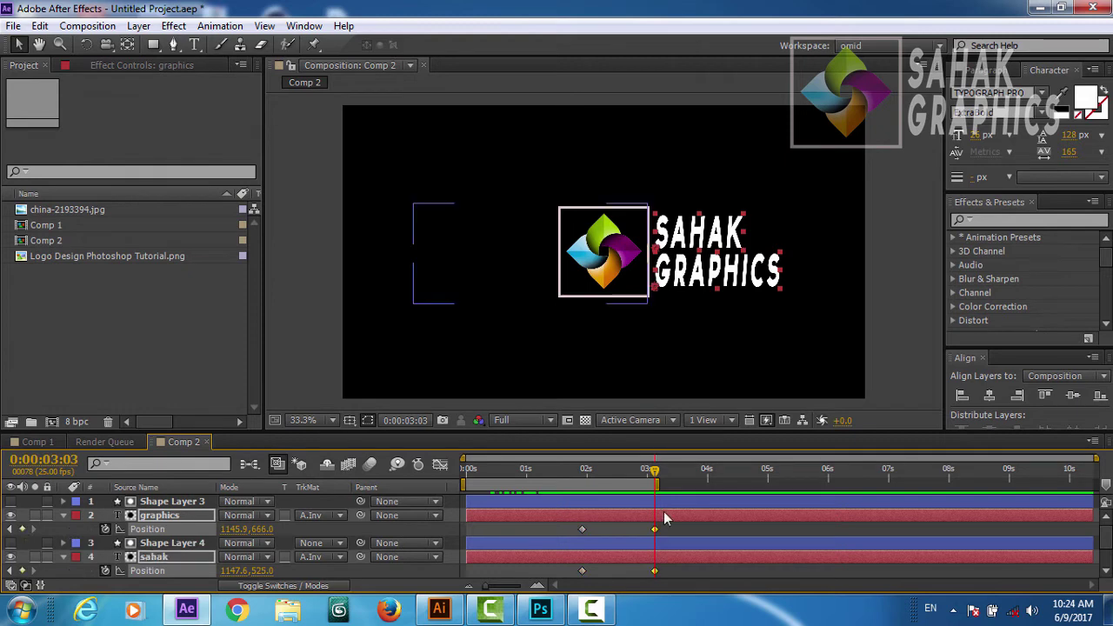
{"action": "left_click", "coordinate": [9, 528]}
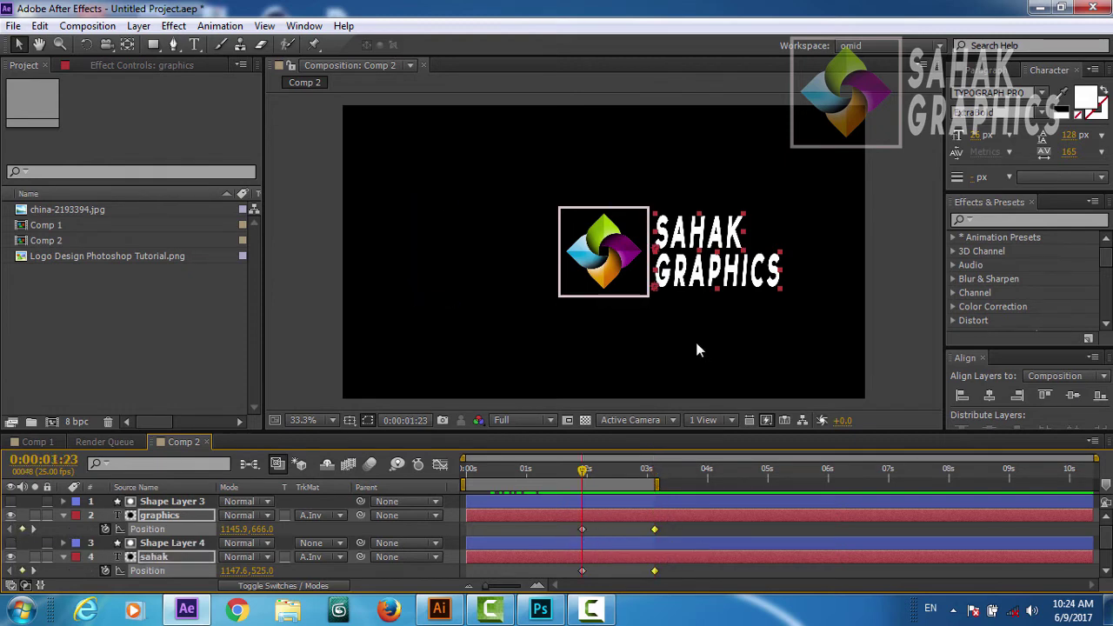
At 0:00:01:23, move both text layers left behind the logo to X 428.9 and 430.6, and apply Easy Ease to their Position keyframes
{"action": "left_click_drag", "start_coordinate": [703, 278], "coordinate": [517, 278]}
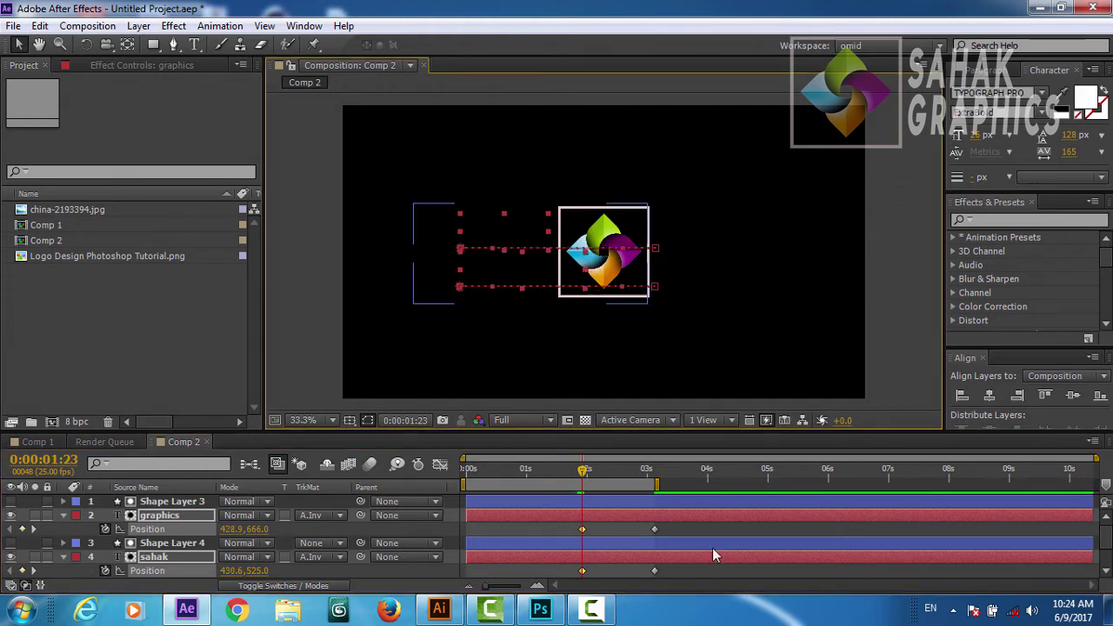
{"action": "left_click_drag", "start_coordinate": [675, 526], "coordinate": [581, 574]}
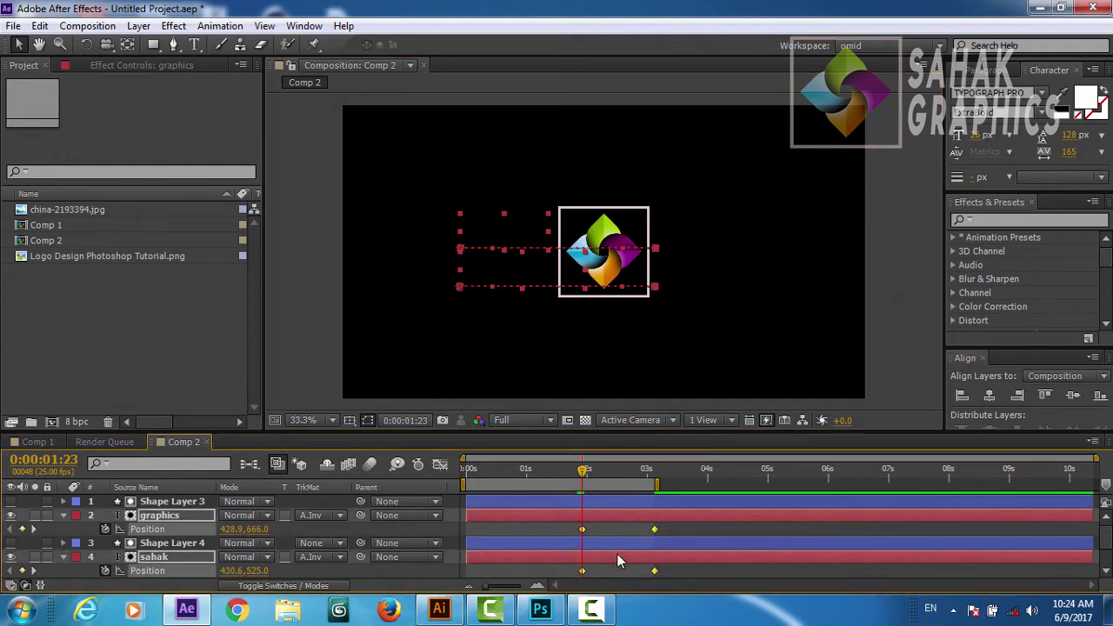
{"action": "right_click", "coordinate": [657, 529]}
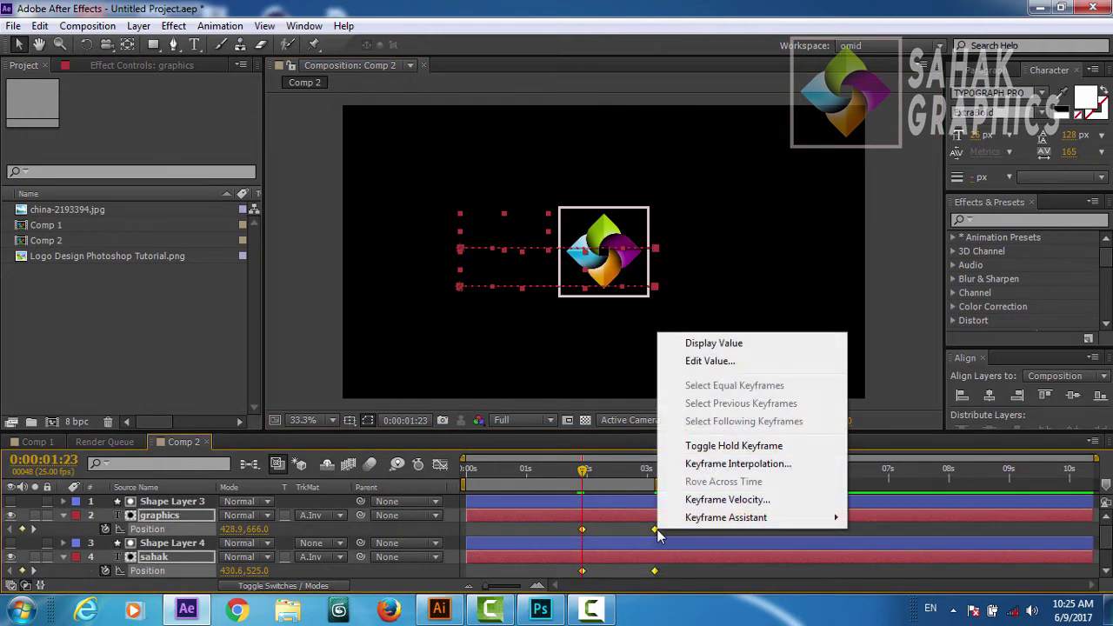
{"action": "mouse_move", "coordinate": [713, 516]}
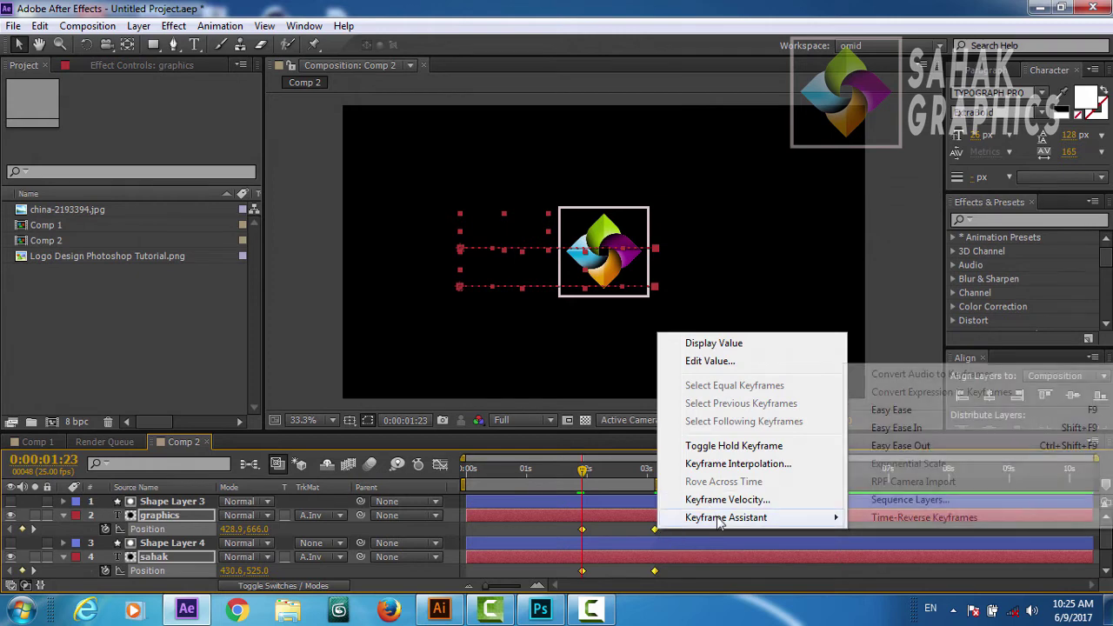
{"action": "left_click", "coordinate": [907, 412]}
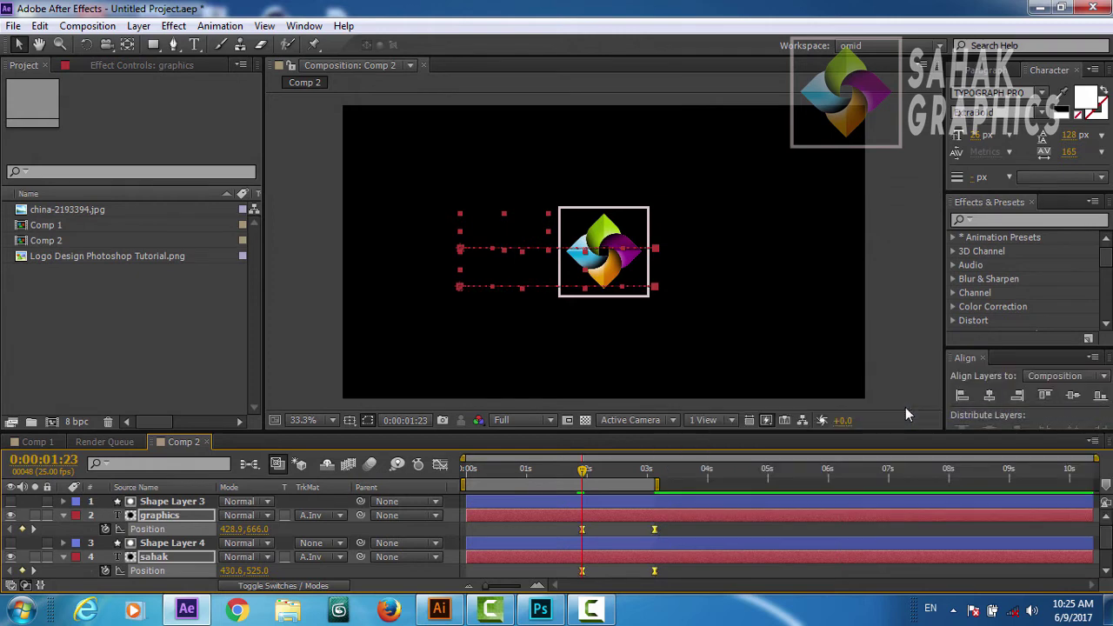
Reshape the text layers' Position speed curves in the Graph Editor for a fast start and a long slow finish
{"action": "left_click", "coordinate": [439, 467]}
{"action": "left_click", "coordinate": [669, 538]}
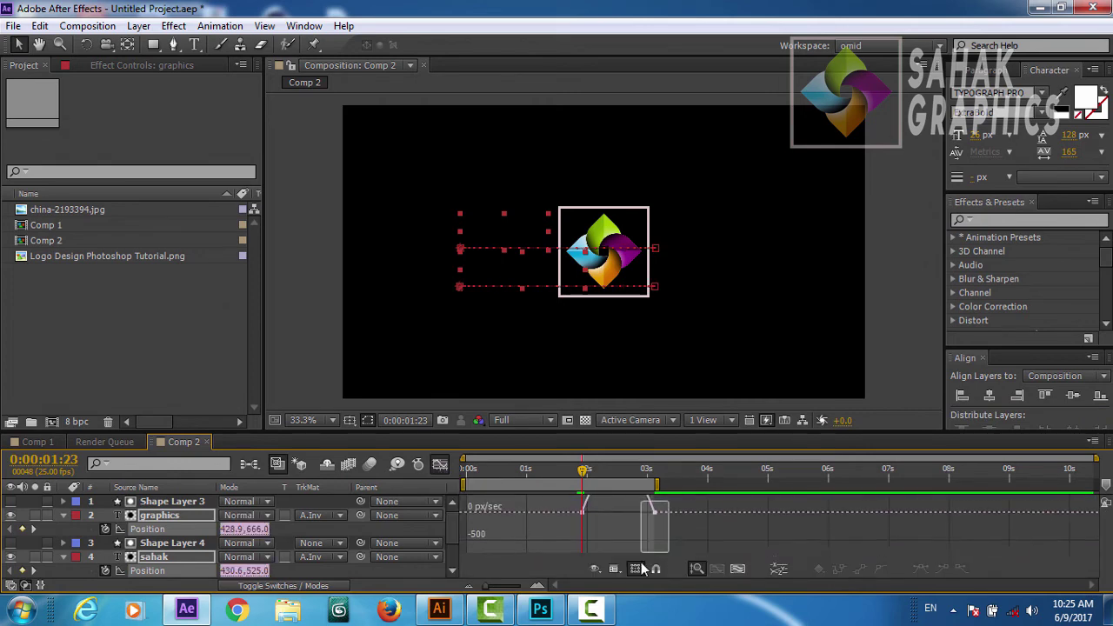
{"action": "left_click_drag", "start_coordinate": [642, 544], "coordinate": [614, 547]}
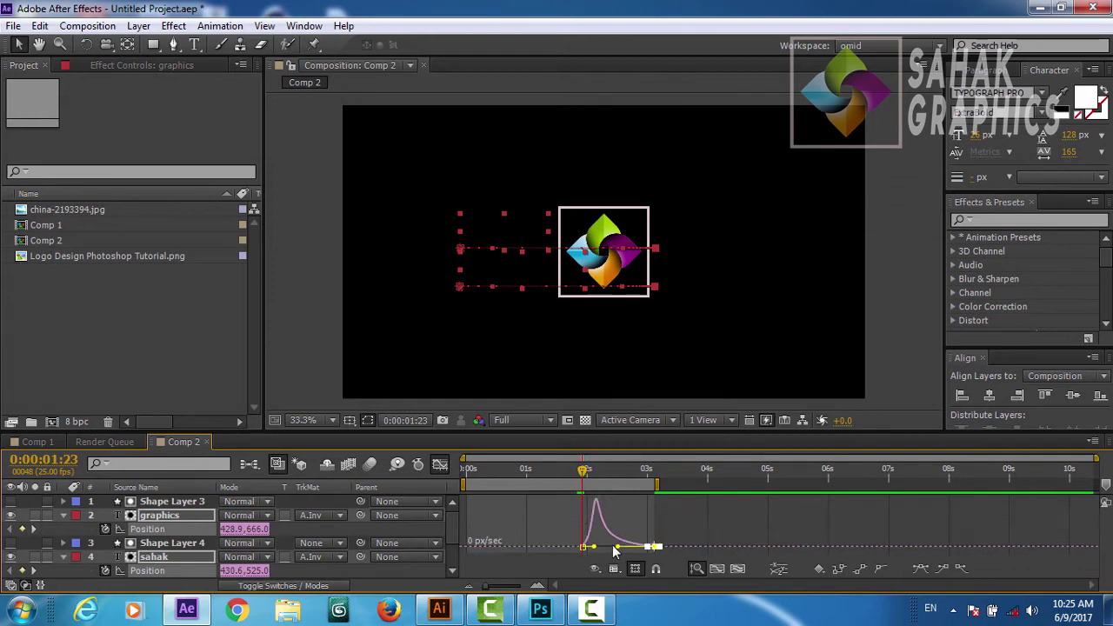
{"action": "left_click", "coordinate": [439, 466]}
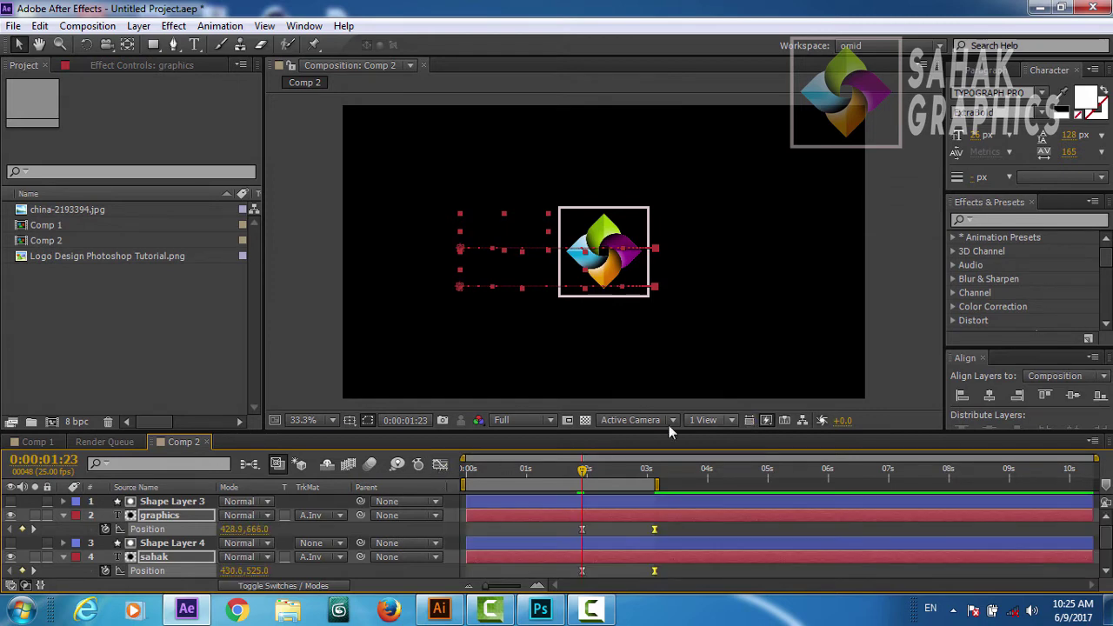
Extend the work area end to about 3.5 seconds and play a RAM preview of the animation
{"action": "left_click_drag", "start_coordinate": [658, 484], "coordinate": [679, 483]}
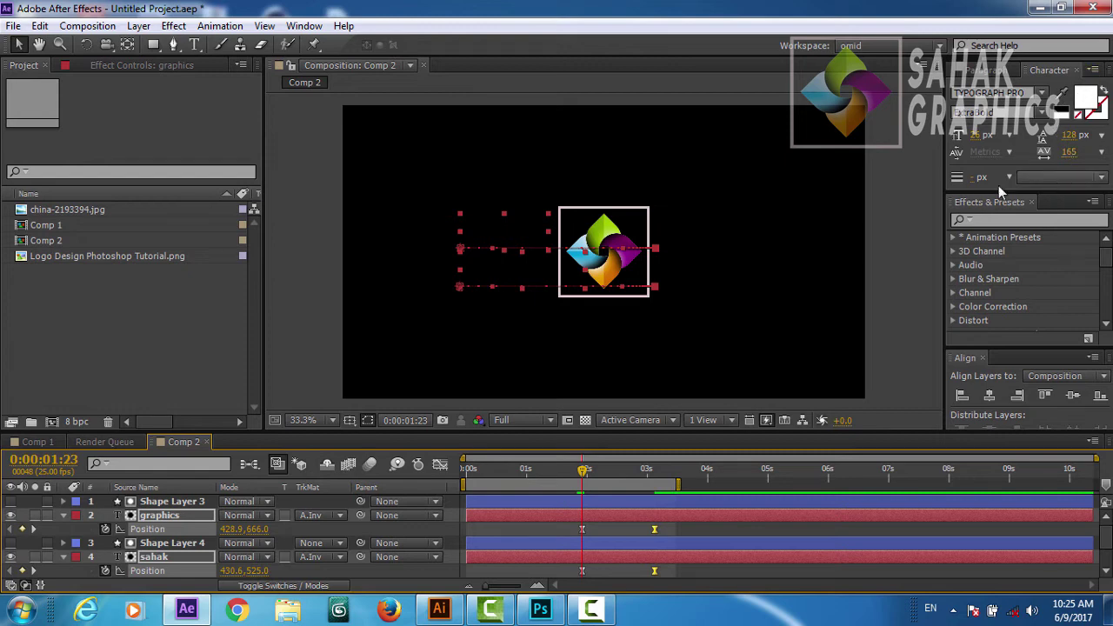
{"action": "left_click", "coordinate": [822, 288]}
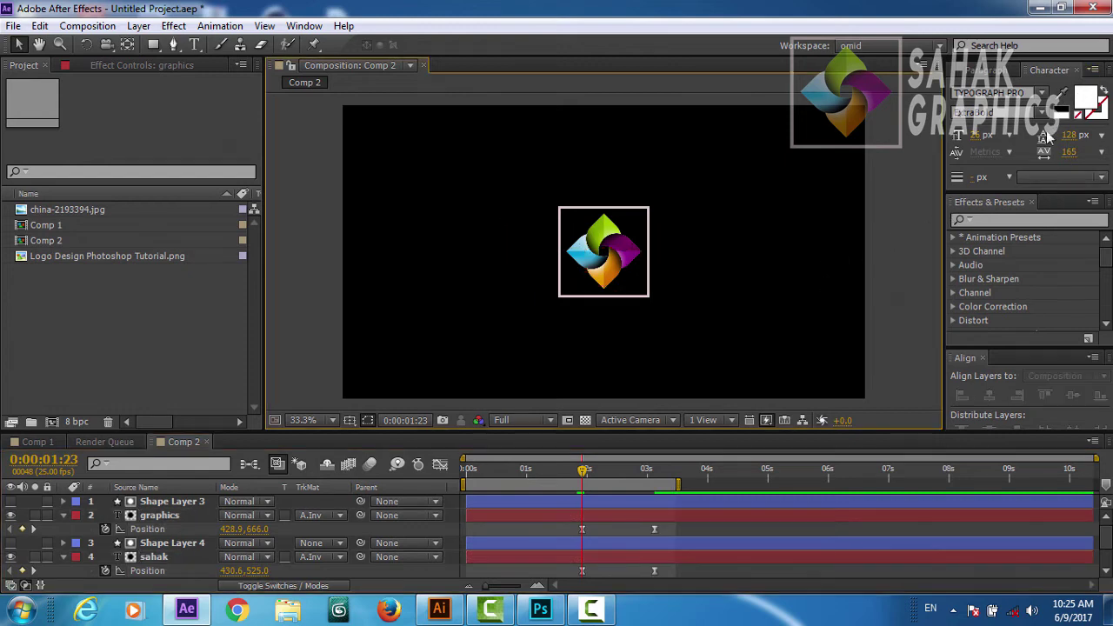
{"action": "left_click_drag", "start_coordinate": [1026, 80], "coordinate": [963, 78]}
{"action": "left_click", "coordinate": [965, 71]}
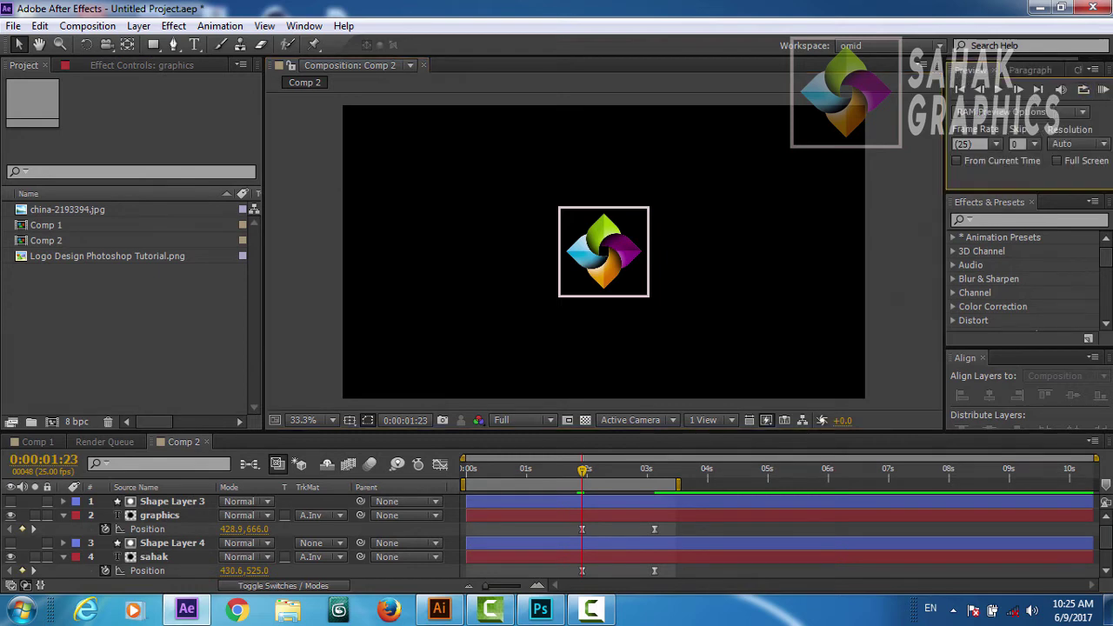
{"action": "left_click", "coordinate": [1103, 90]}
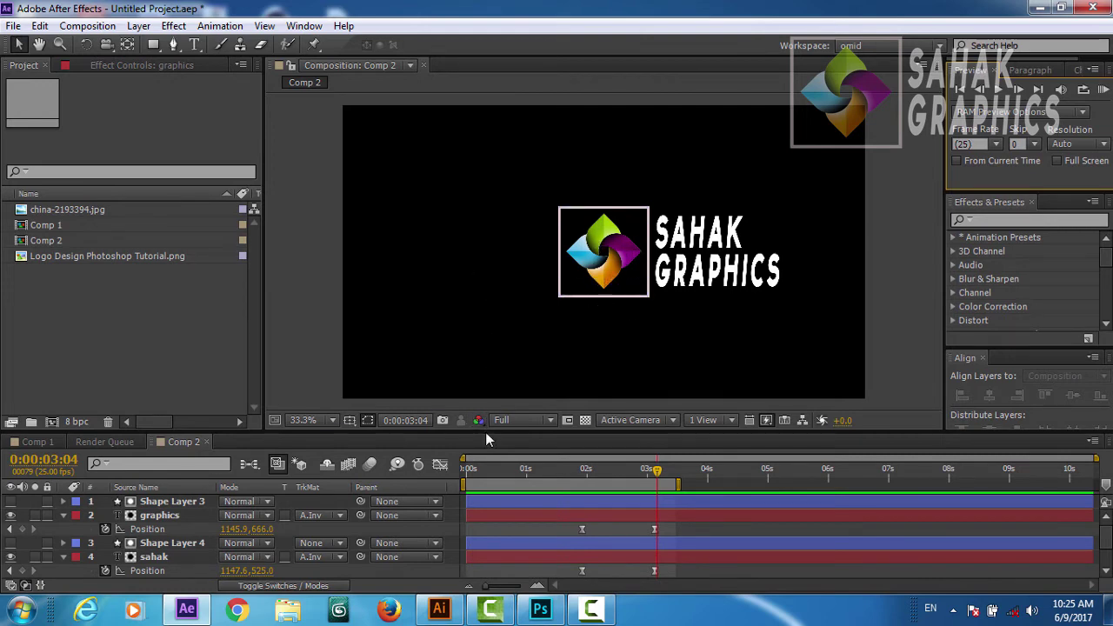
Enlarge the timeline area and collapse the properties of the graphics and sahak layers
{"action": "left_click_drag", "start_coordinate": [485, 432], "coordinate": [481, 366]}
{"action": "left_click", "coordinate": [90, 451]}
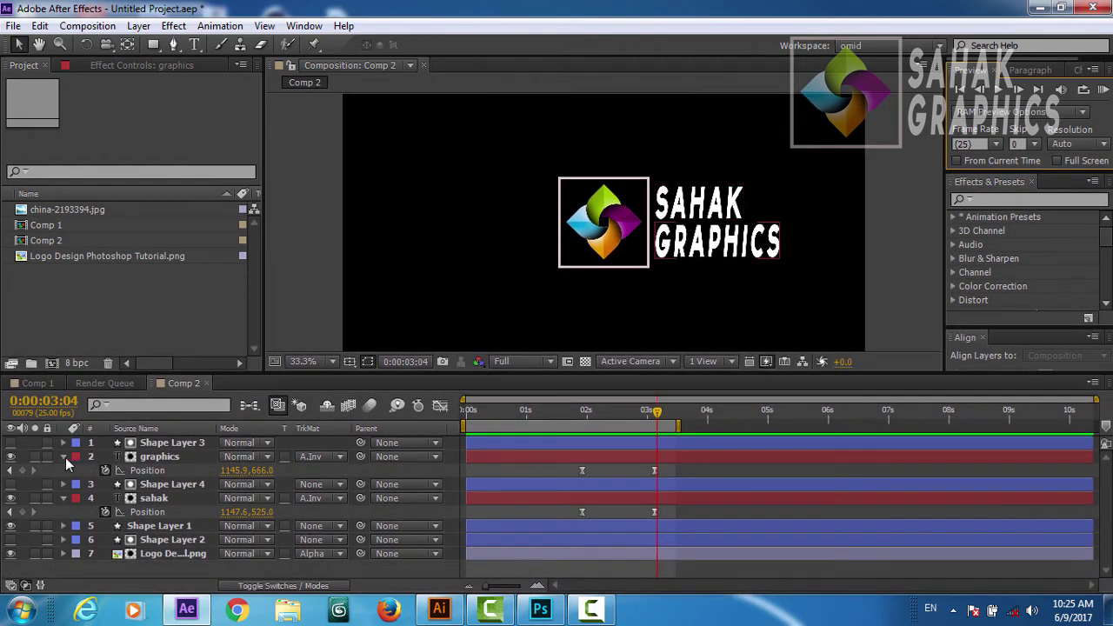
{"action": "left_click", "coordinate": [64, 457]}
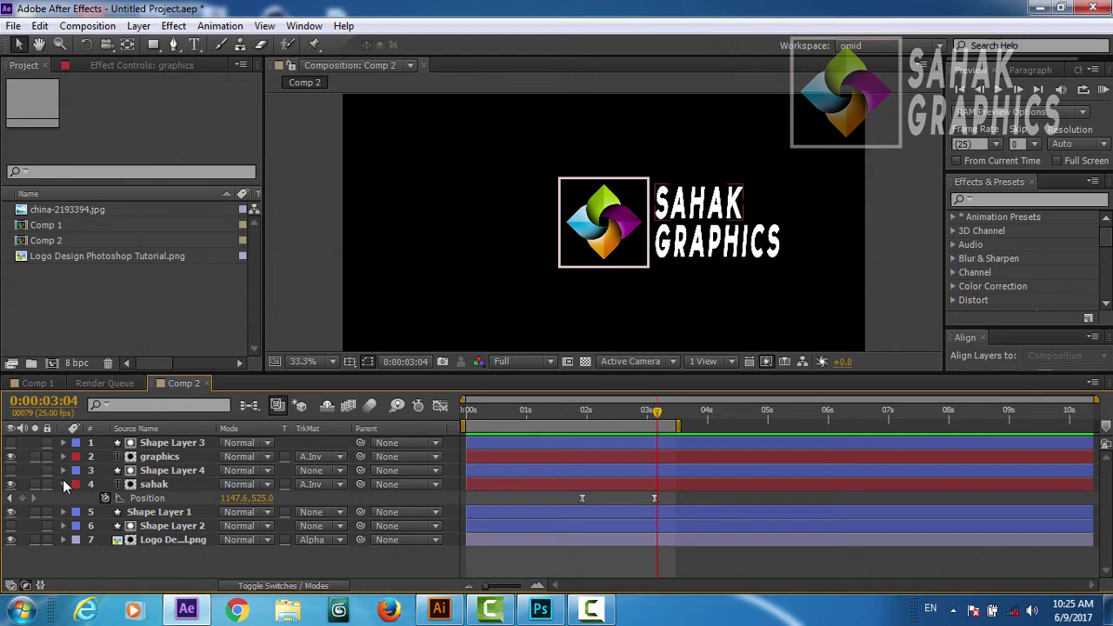
{"action": "left_click", "coordinate": [62, 484]}
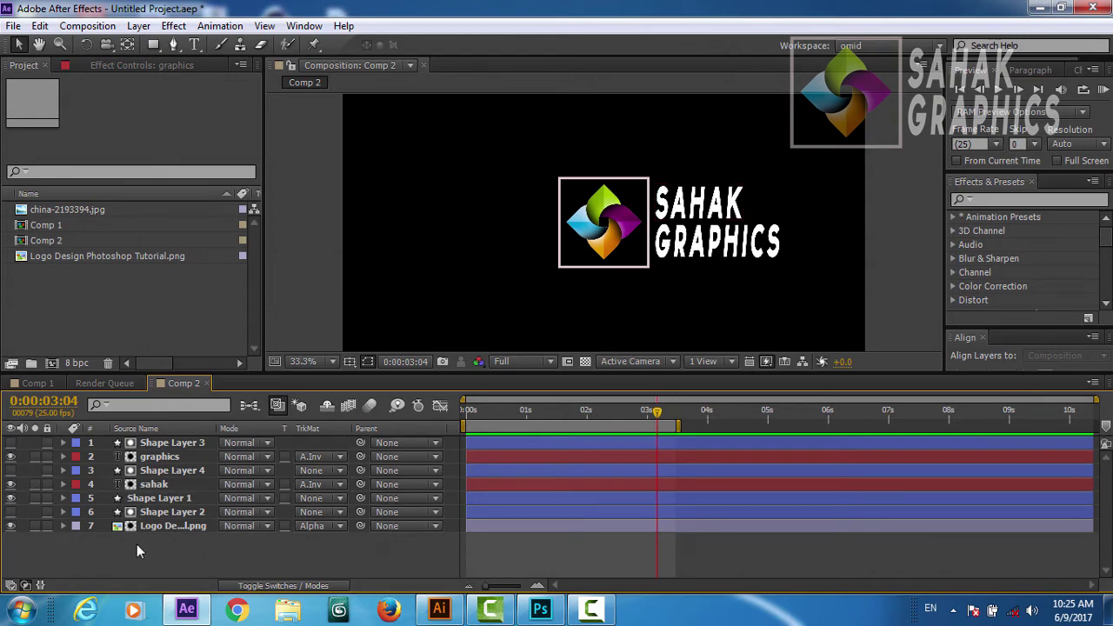
Add Position keyframes at 0:00:02:01 to Shape Layer 1, Shape Layer 2 and the logo image layer
{"action": "left_click_drag", "start_coordinate": [139, 544], "coordinate": [182, 513]}
{"action": "left_click", "coordinate": [170, 498]}
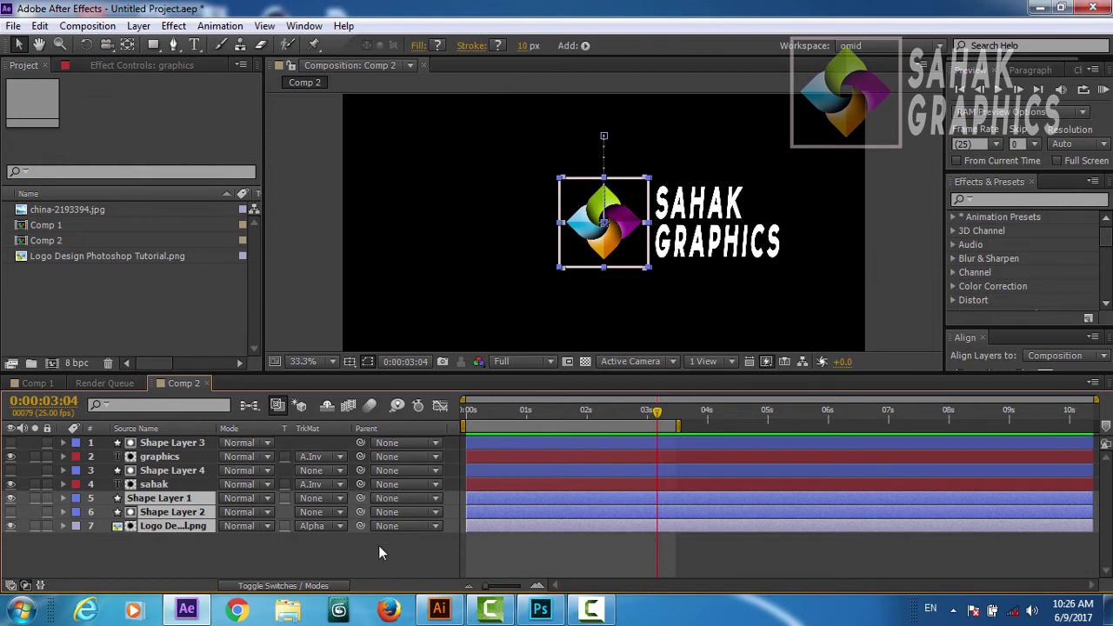
{"action": "key", "text": "u"}
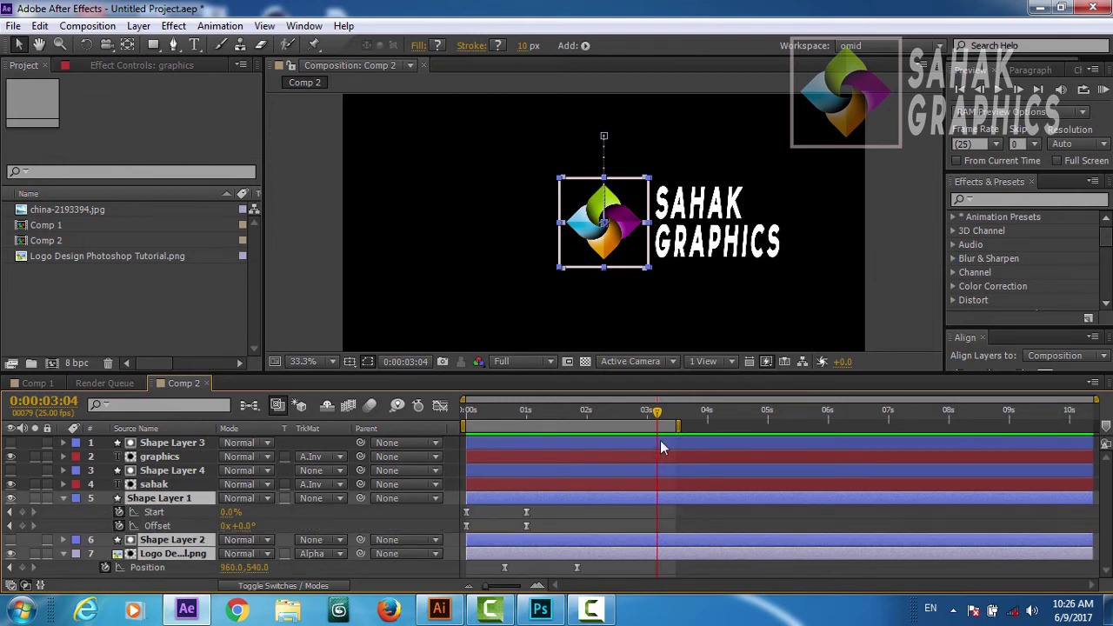
{"action": "left_click_drag", "start_coordinate": [658, 420], "coordinate": [589, 442]}
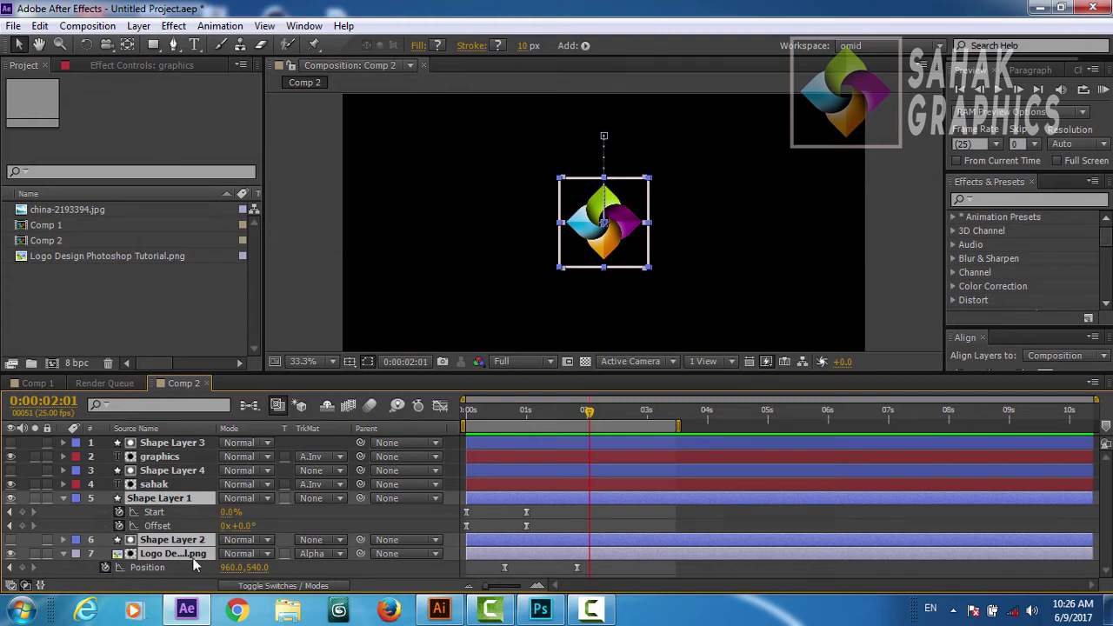
{"action": "key", "text": "p"}
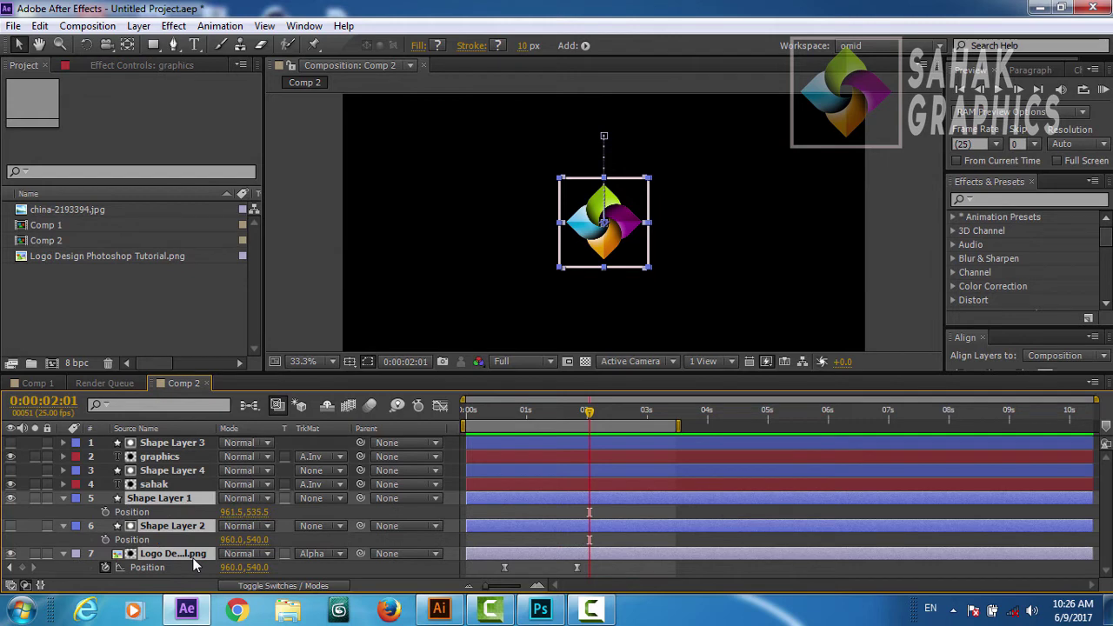
{"action": "left_click", "coordinate": [106, 512]}
{"action": "left_click", "coordinate": [105, 540]}
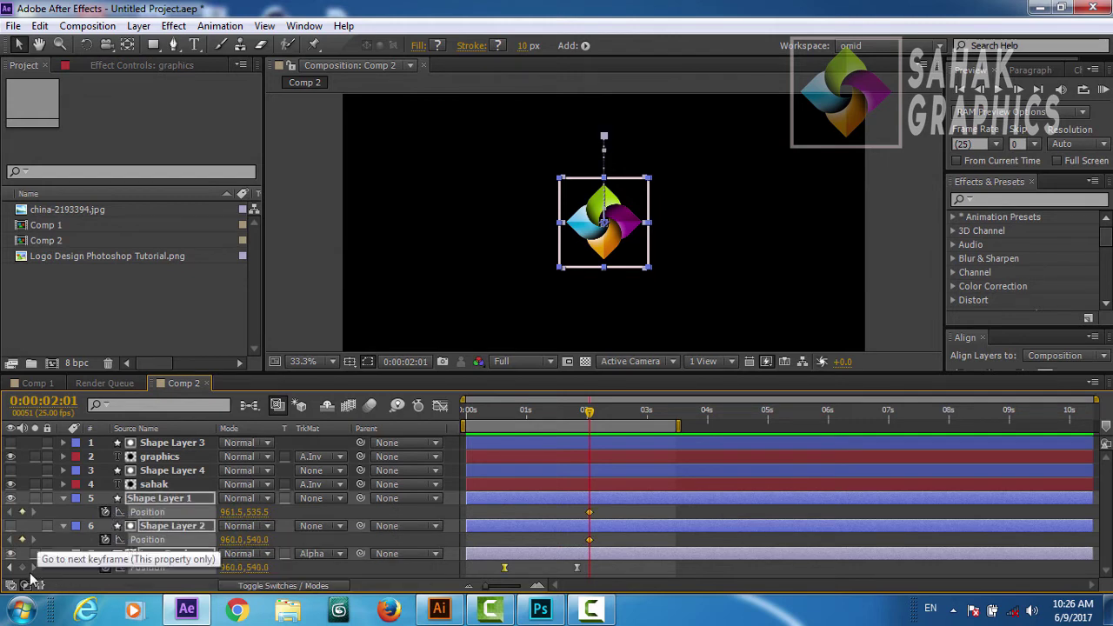
{"action": "left_click", "coordinate": [23, 570]}
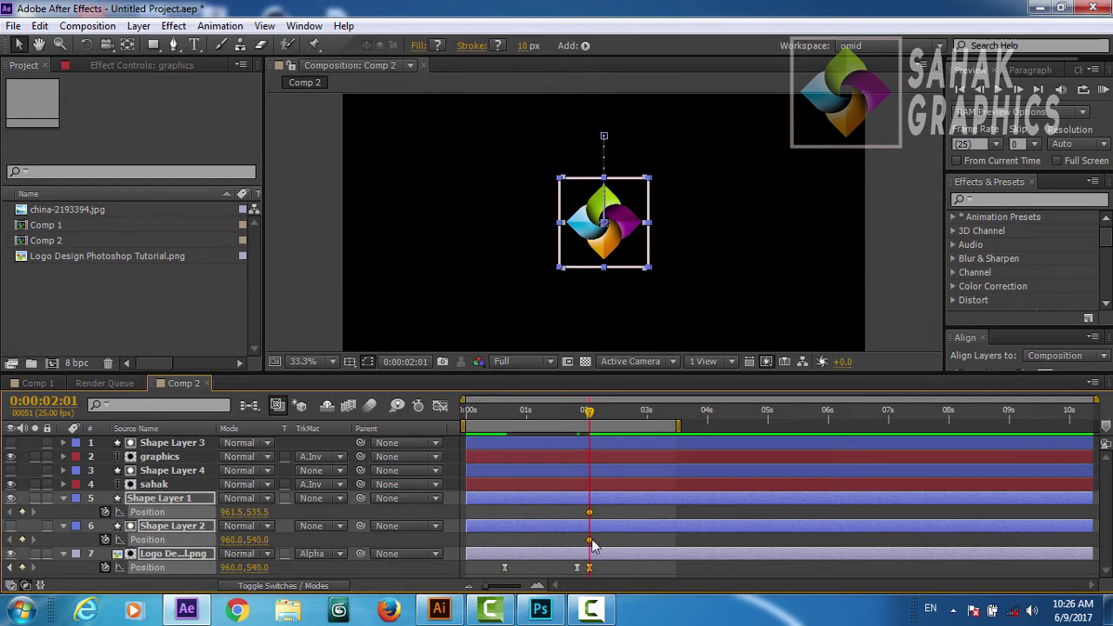
At 0:00:03:01, move the outline, matte and logo left to about X 790, and apply Easy Ease to this move's keyframes
{"action": "left_click_drag", "start_coordinate": [589, 420], "coordinate": [652, 426]}
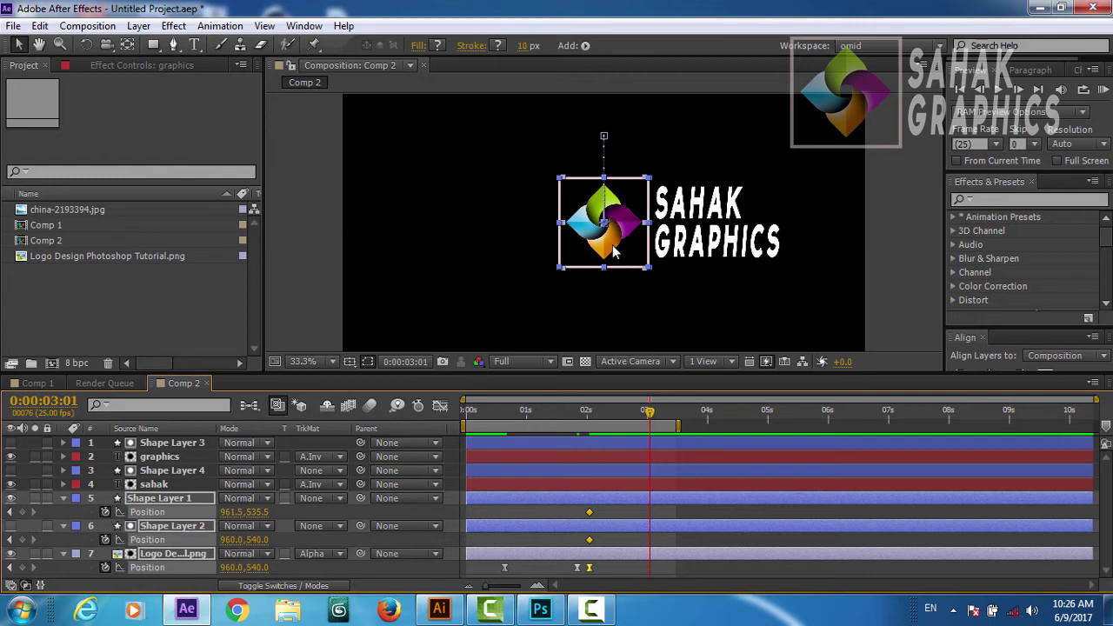
{"action": "left_click_drag", "start_coordinate": [614, 251], "coordinate": [566, 250]}
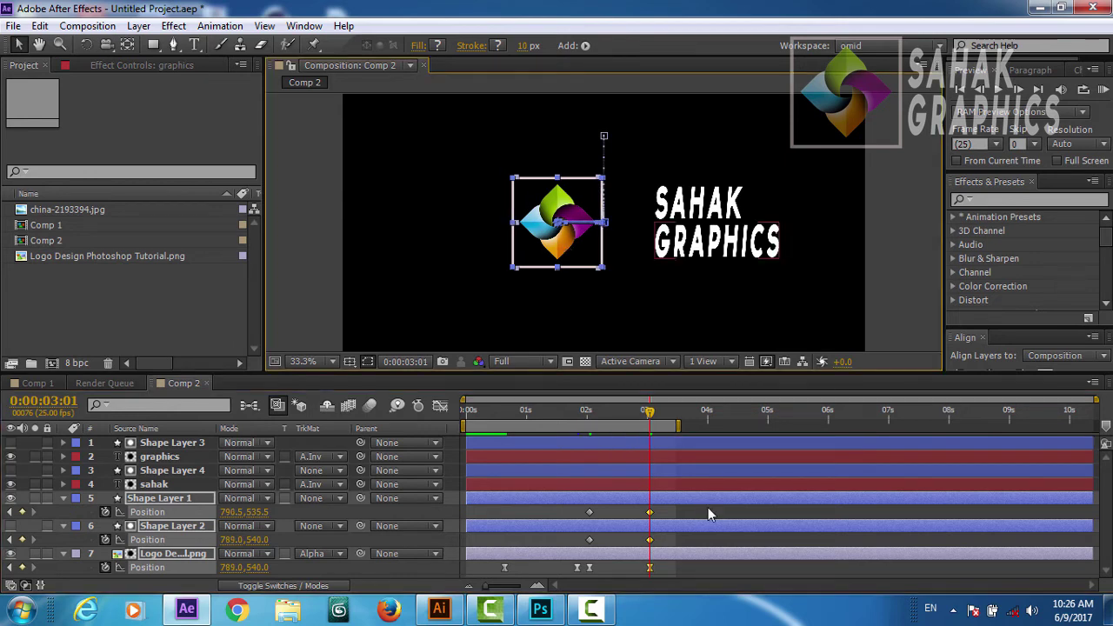
{"action": "left_click_drag", "start_coordinate": [671, 505], "coordinate": [586, 567]}
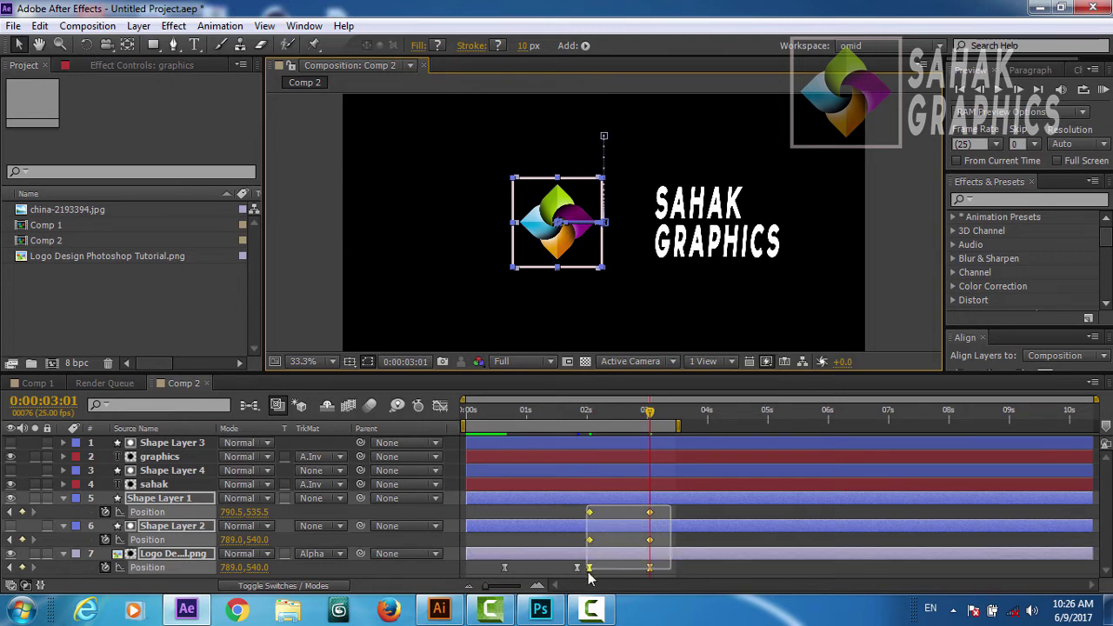
{"action": "right_click", "coordinate": [590, 514]}
{"action": "mouse_move", "coordinate": [658, 503]}
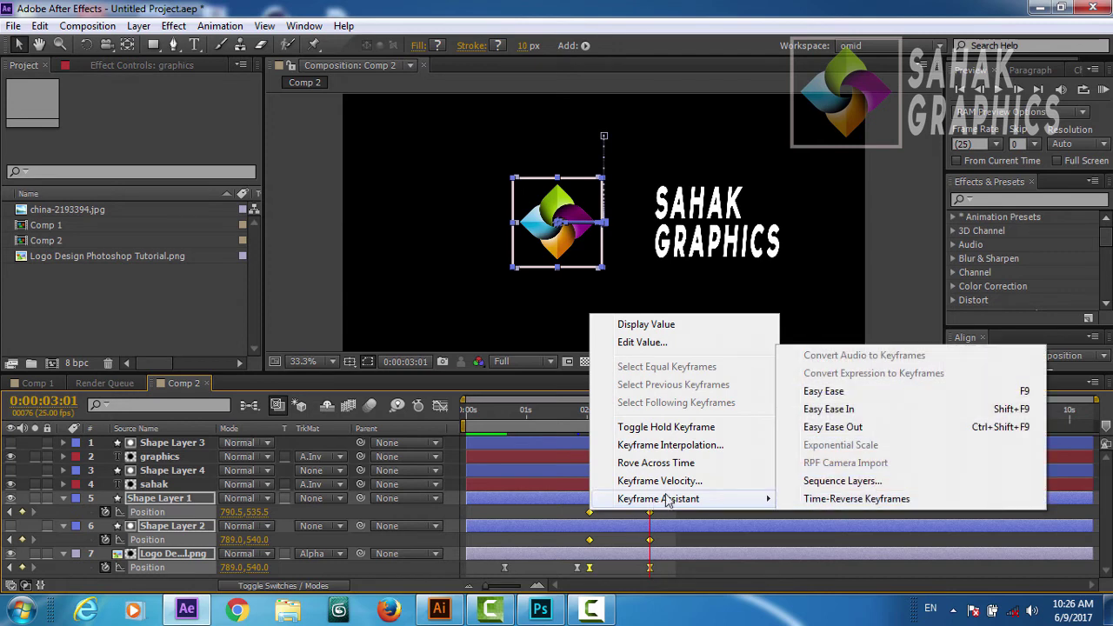
{"action": "left_click", "coordinate": [834, 392]}
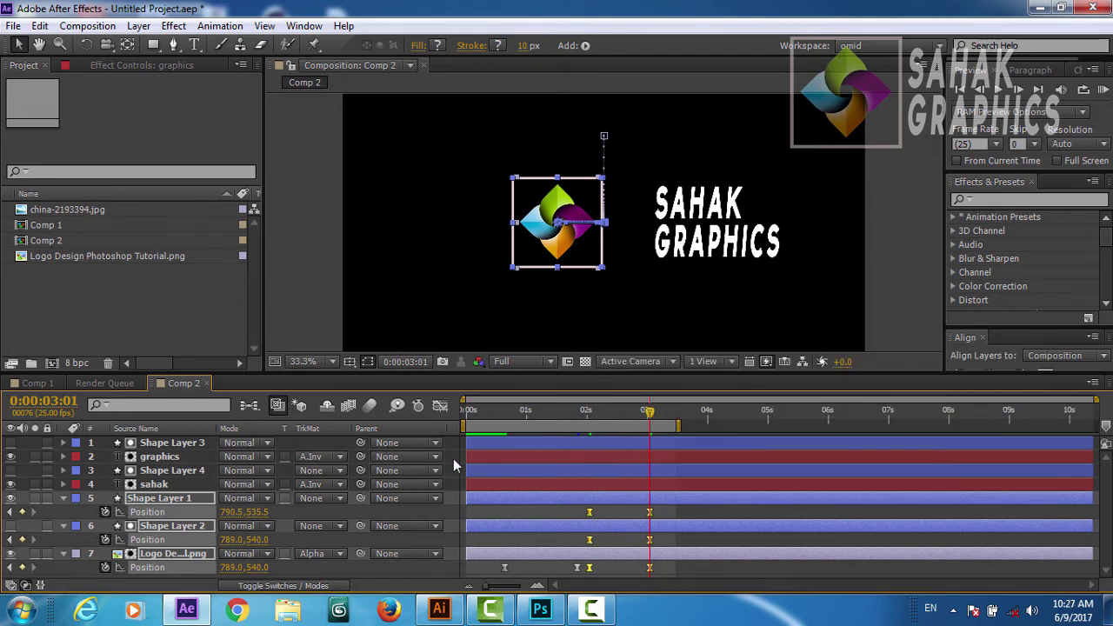
Reshape the speed curves of the outline, matte and logo's leftward move to peak early and slow down gradually
{"action": "left_click", "coordinate": [441, 406]}
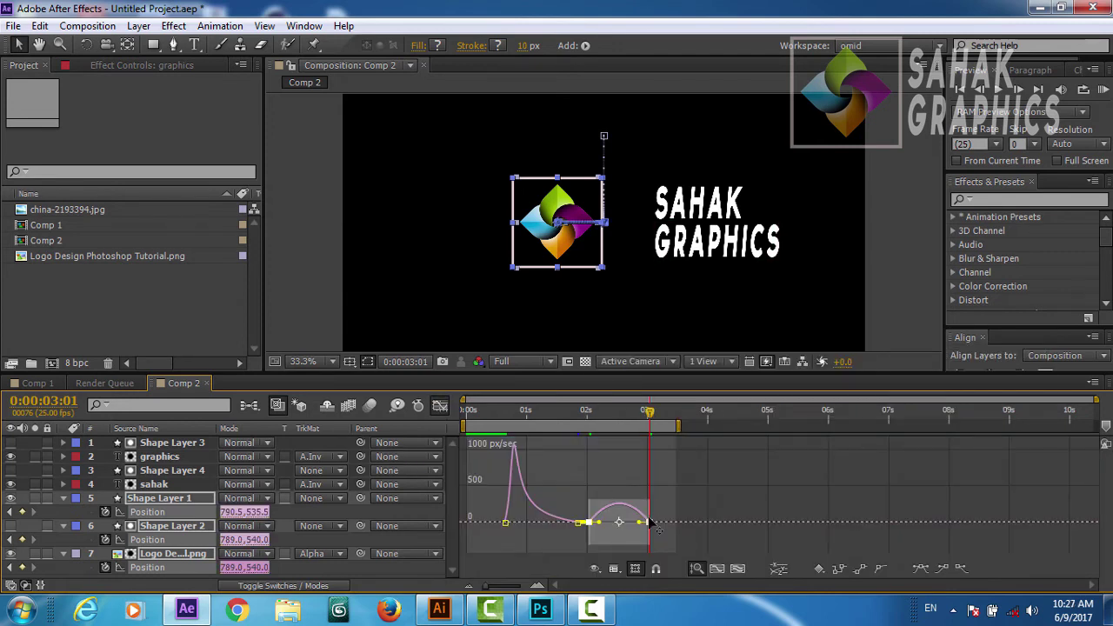
{"action": "left_click_drag", "start_coordinate": [641, 526], "coordinate": [644, 533]}
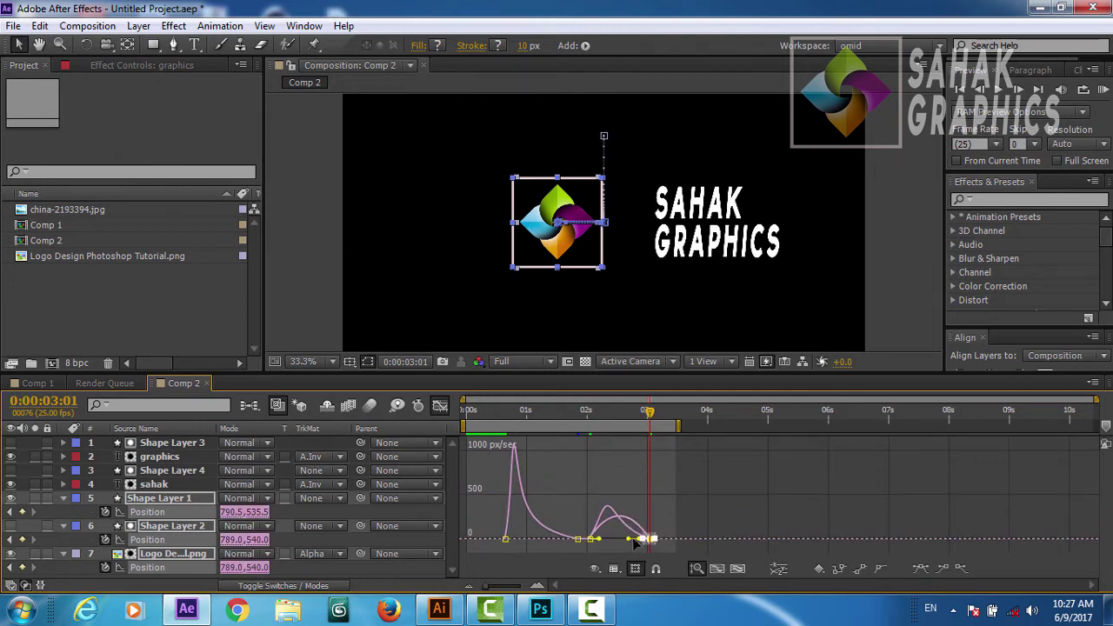
{"action": "left_click_drag", "start_coordinate": [641, 543], "coordinate": [613, 546]}
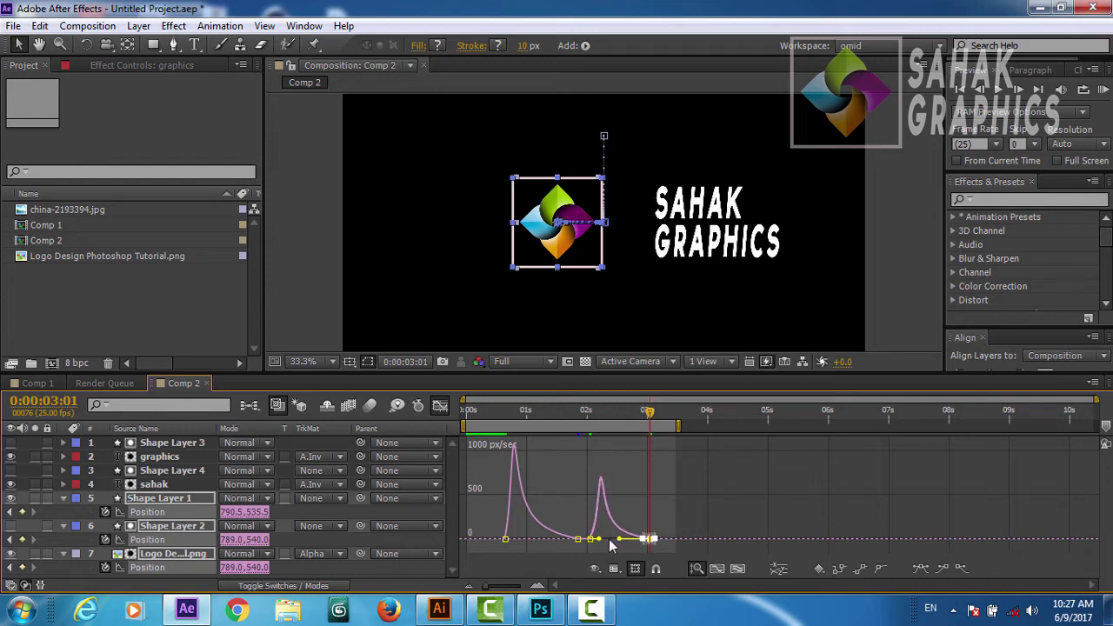
{"action": "left_click", "coordinate": [444, 412]}
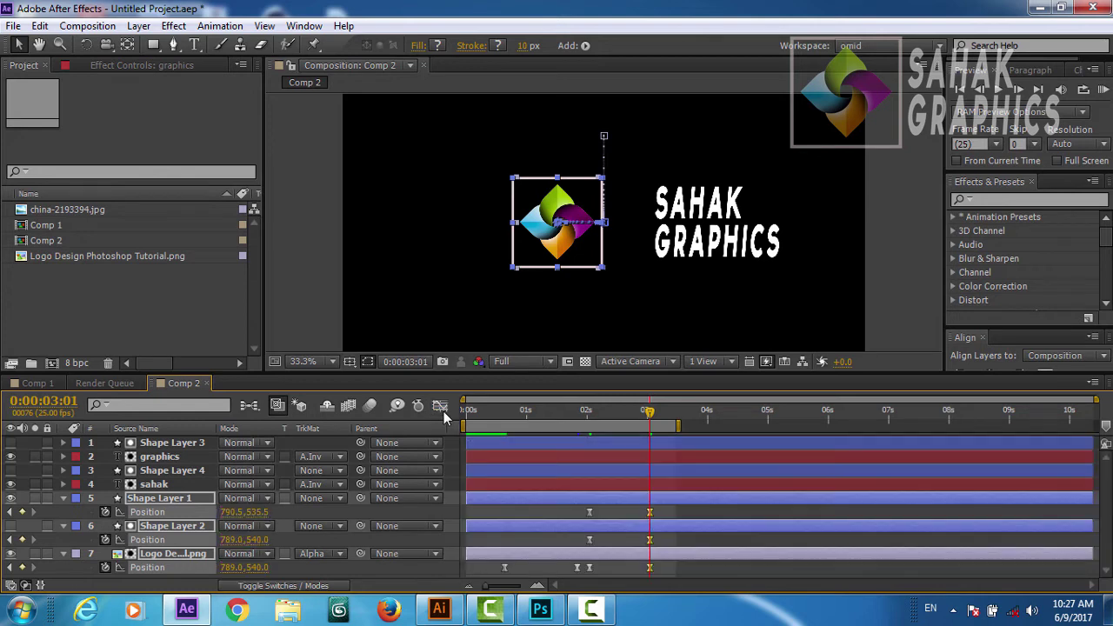
At 0:00:03:03, move the graphics and sahak layers together with Shape Layer 4 left beside the logo, to text X positions 983.9 and 985.6
{"action": "left_click", "coordinate": [153, 485]}
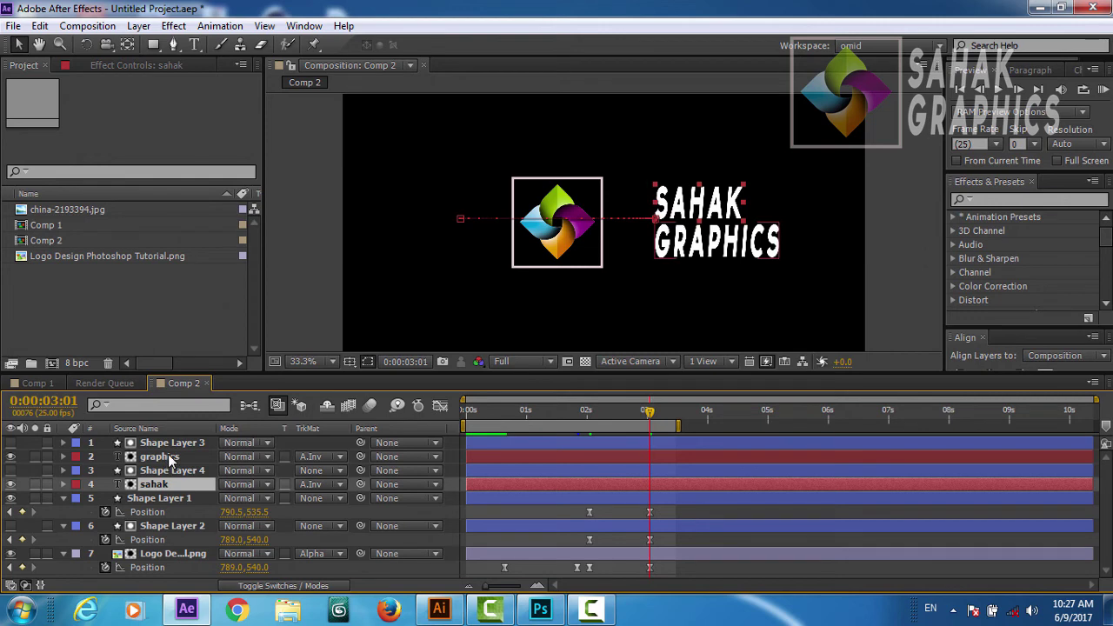
{"action": "left_click", "coordinate": [168, 454], "text": "shift"}
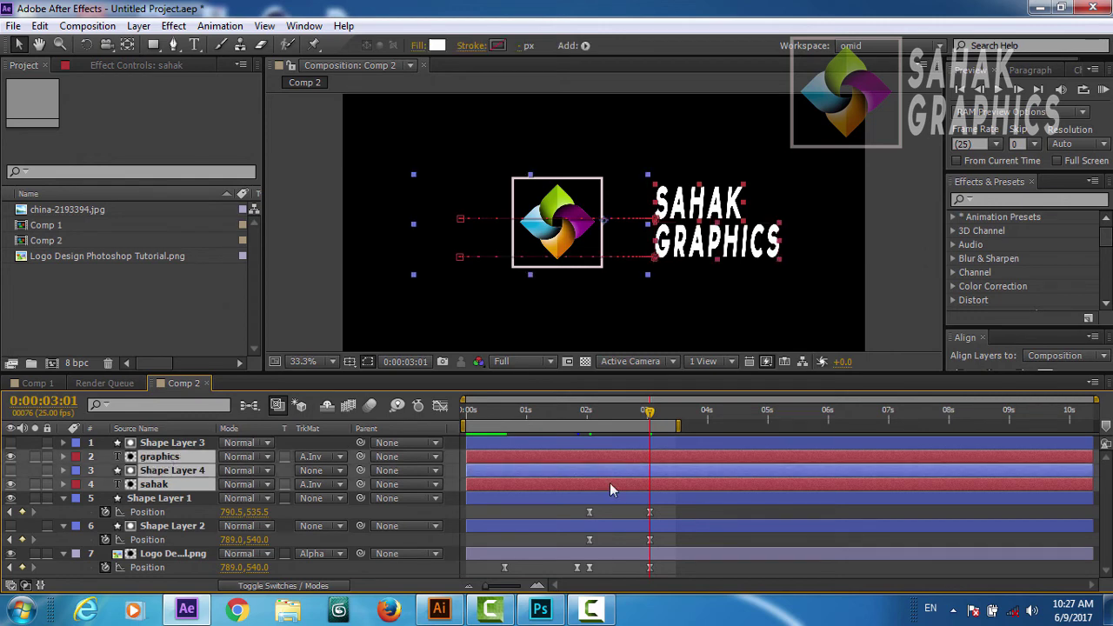
{"action": "key", "text": "u"}
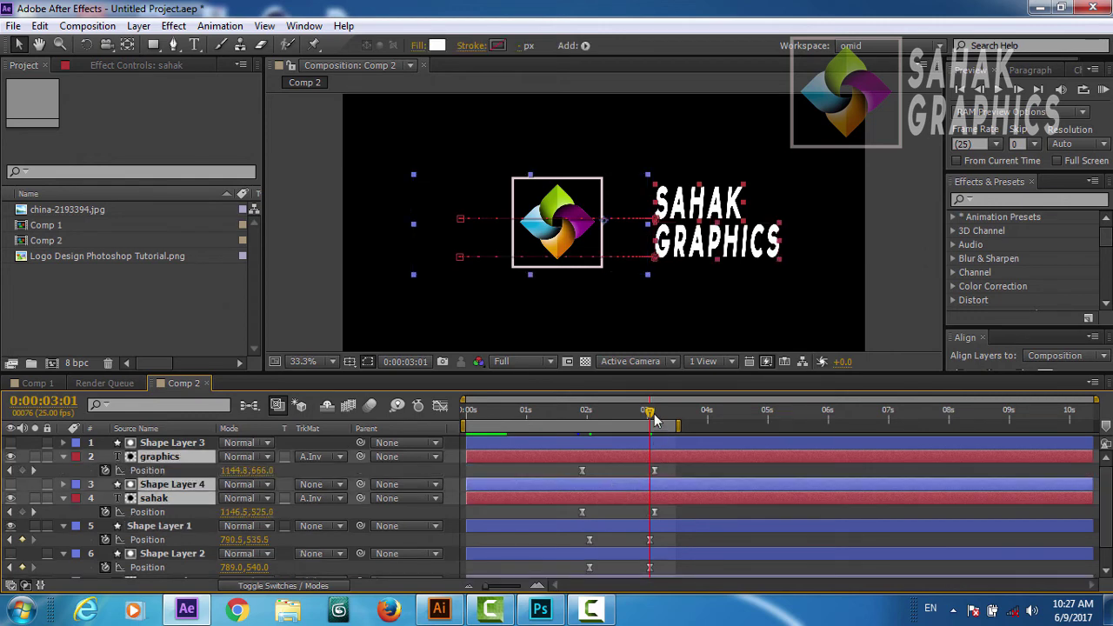
{"action": "left_click_drag", "start_coordinate": [654, 414], "coordinate": [661, 426]}
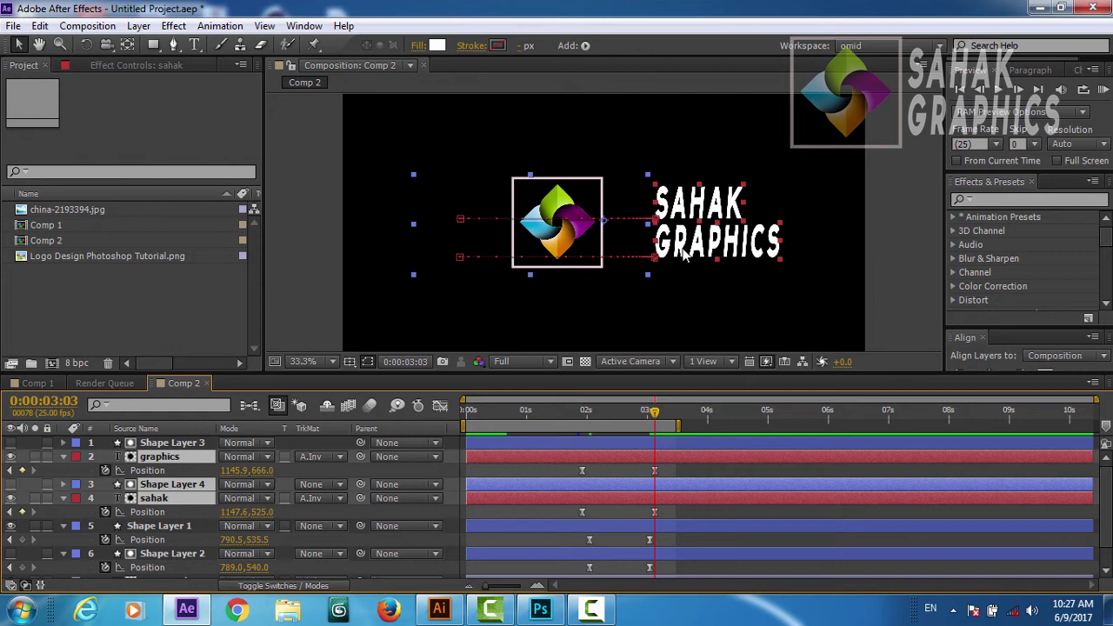
{"action": "left_click_drag", "start_coordinate": [678, 252], "coordinate": [638, 249]}
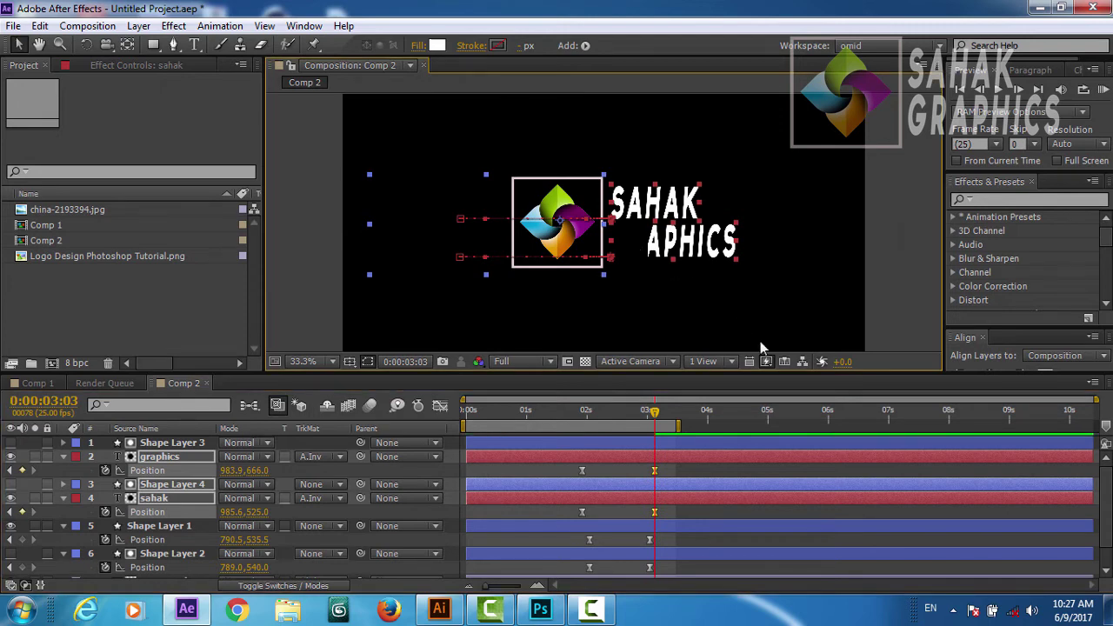
Undo the last move of the graphics and sahak text, leave the graph editor, and preview the animation from the start
{"action": "key", "text": "Page_Up"}
{"action": "key", "text": "Page_Up"}
{"action": "key", "text": "shift+F3"}
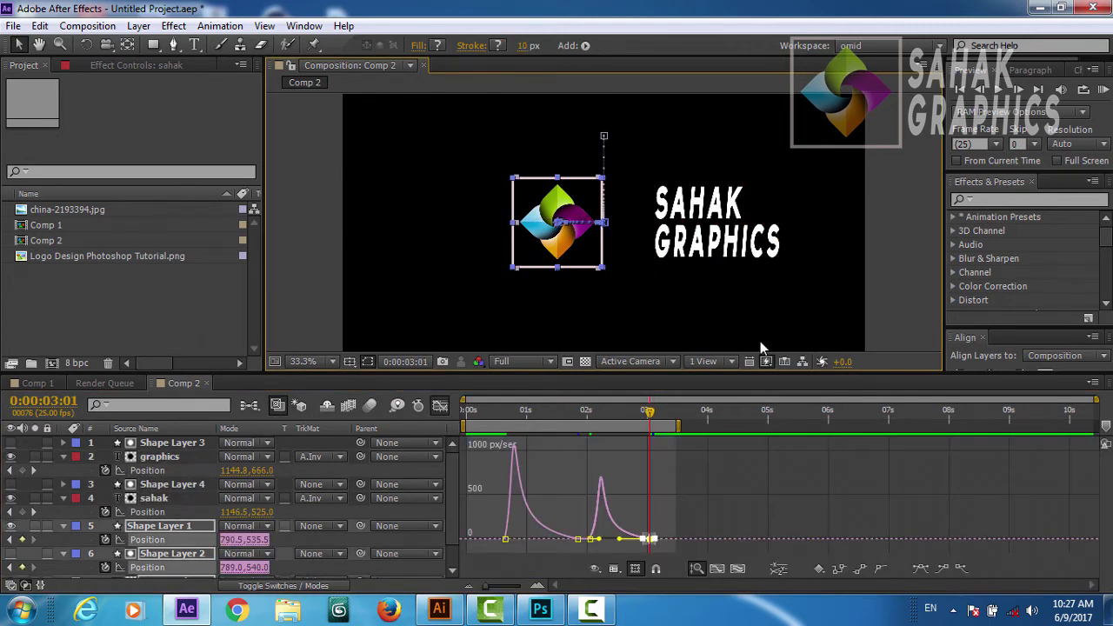
{"action": "left_click", "coordinate": [441, 406]}
{"action": "left_click_drag", "start_coordinate": [654, 414], "coordinate": [354, 408]}
{"action": "key", "text": "space"}
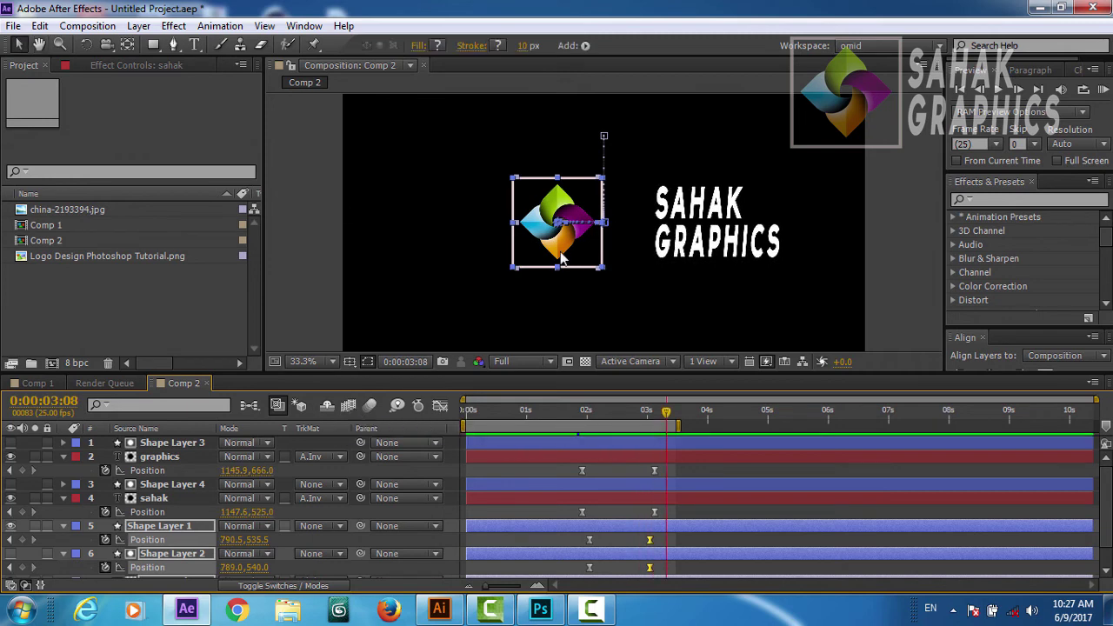
At 0:00:02:01, parent Shape Layer 3 and Shape Layer 4 to Shape Layer 2, and scrub through the logo move
{"action": "left_click", "coordinate": [168, 442]}
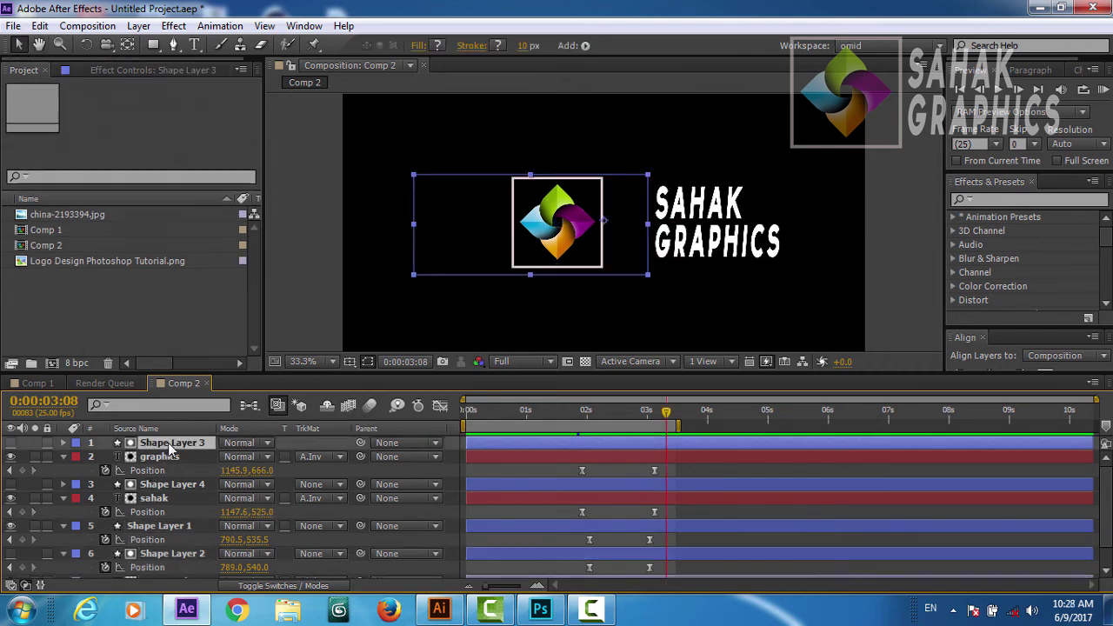
{"action": "left_click", "coordinate": [182, 490], "text": "shift"}
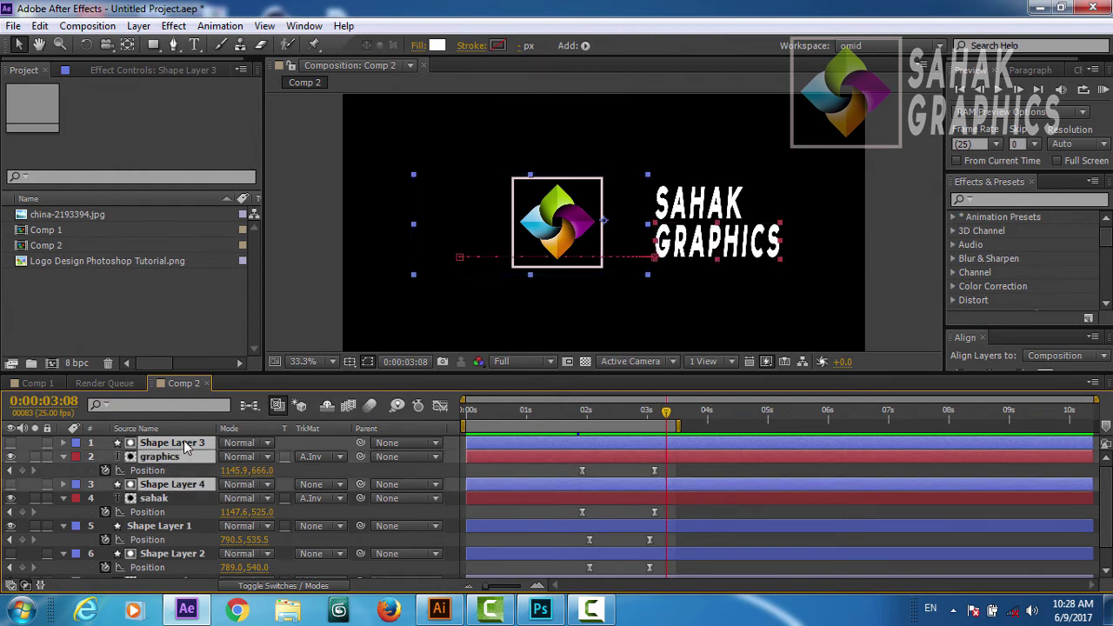
{"action": "left_click", "coordinate": [237, 512]}
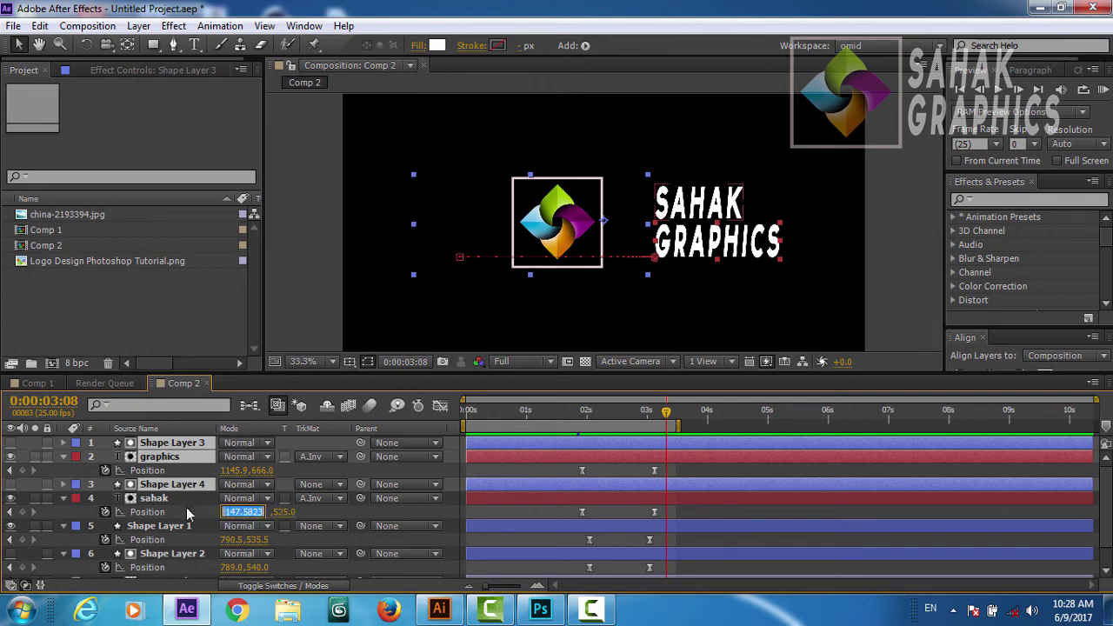
{"action": "left_click", "coordinate": [186, 509]}
{"action": "left_click", "coordinate": [178, 442]}
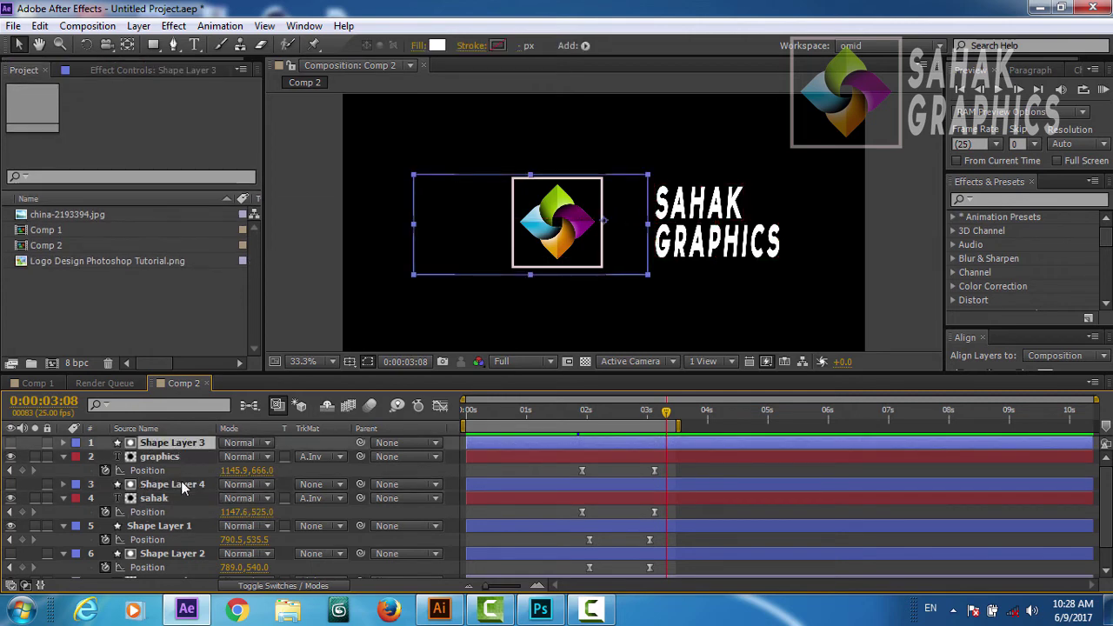
{"action": "left_click", "coordinate": [183, 488], "text": "ctrl"}
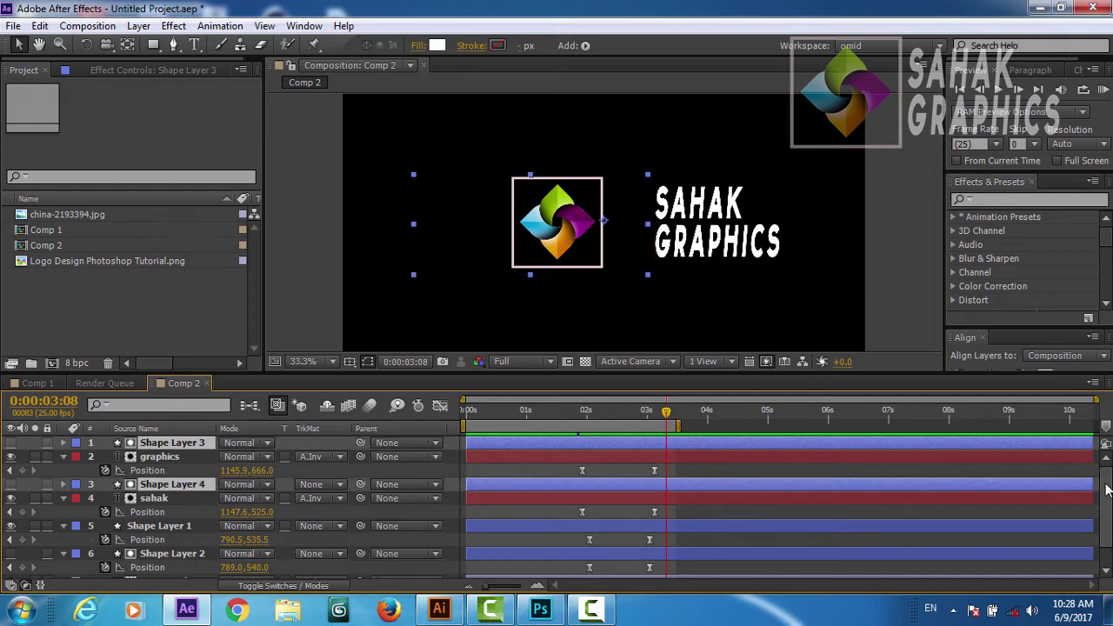
{"action": "scroll", "coordinate": [1107, 487], "scroll_direction": "down", "scroll_amount": 1}
{"action": "left_click_drag", "start_coordinate": [666, 412], "coordinate": [589, 442]}
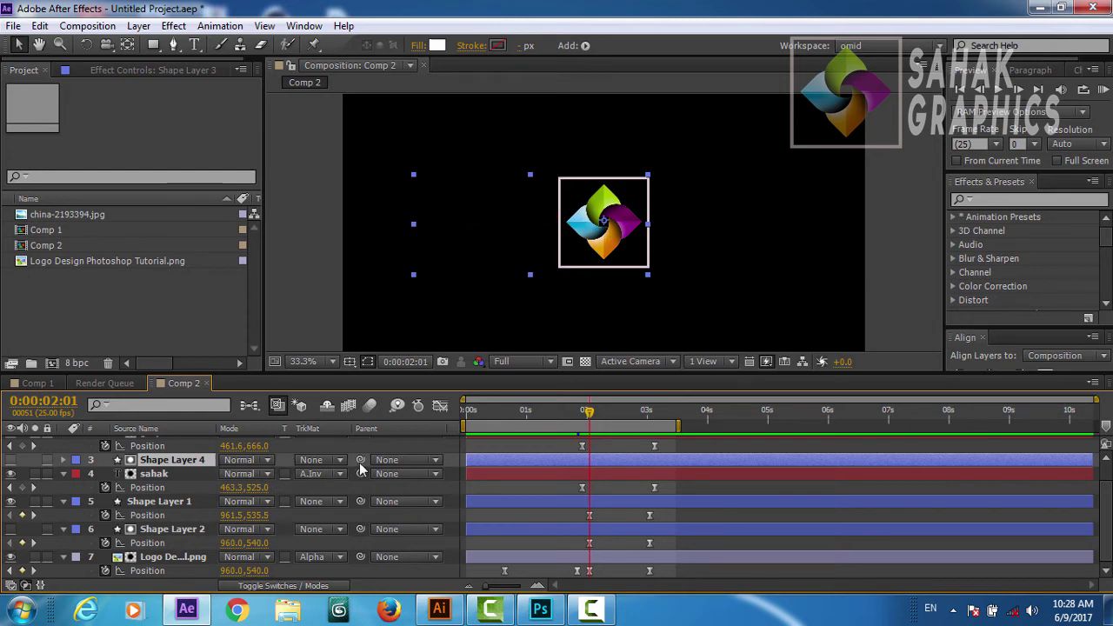
{"action": "left_click_drag", "start_coordinate": [360, 460], "coordinate": [199, 529]}
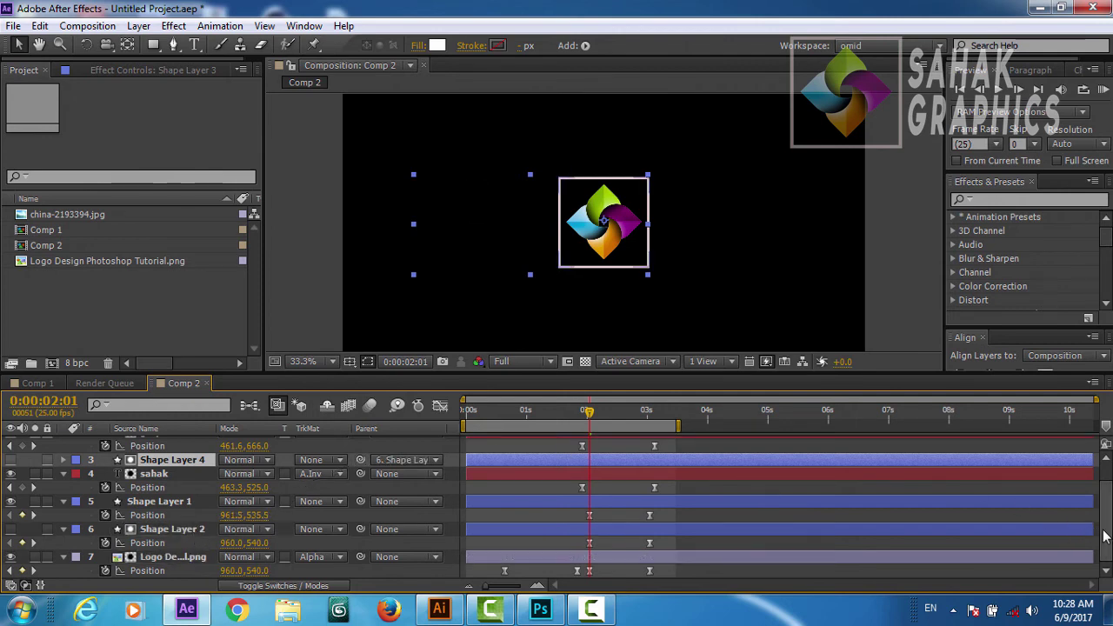
{"action": "scroll", "coordinate": [1104, 537], "scroll_direction": "up", "scroll_amount": 2}
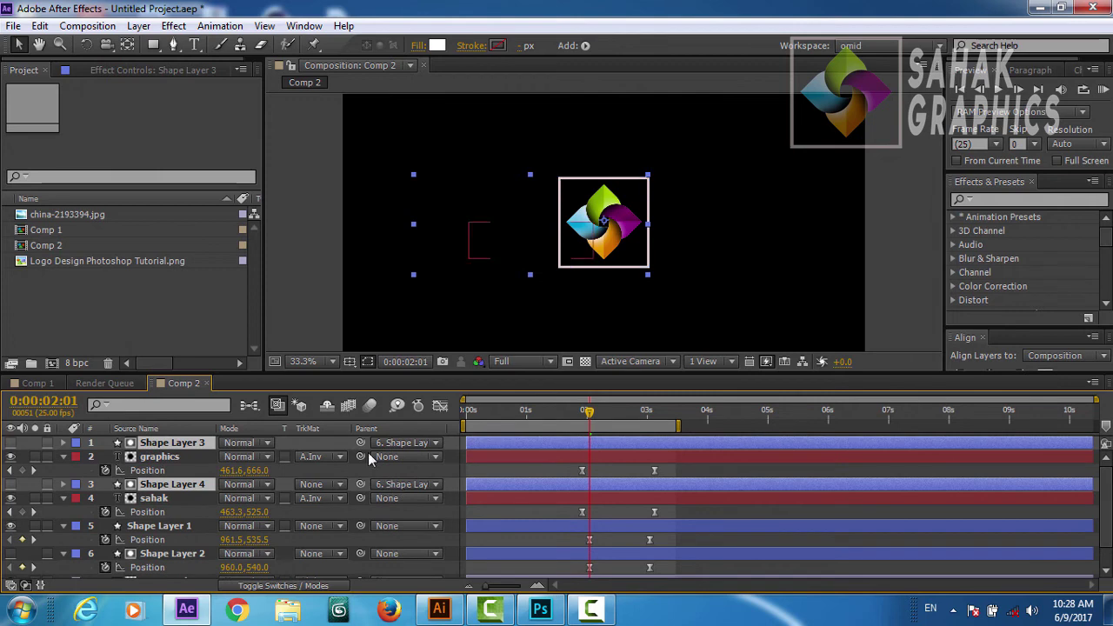
{"action": "left_click_drag", "start_coordinate": [361, 443], "coordinate": [191, 553]}
{"action": "left_click_drag", "start_coordinate": [588, 420], "coordinate": [631, 426]}
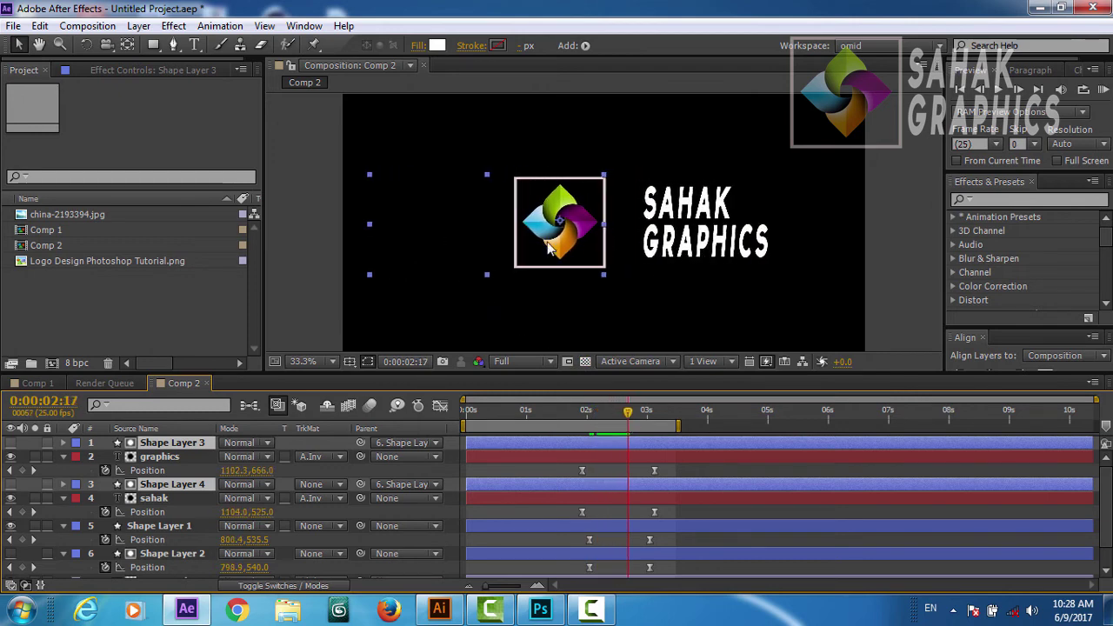
At 0:00:03:03, move the graphics and sahak text left beside the logo, to X positions 971.9 and 973.6
{"action": "left_click_drag", "start_coordinate": [629, 413], "coordinate": [656, 433]}
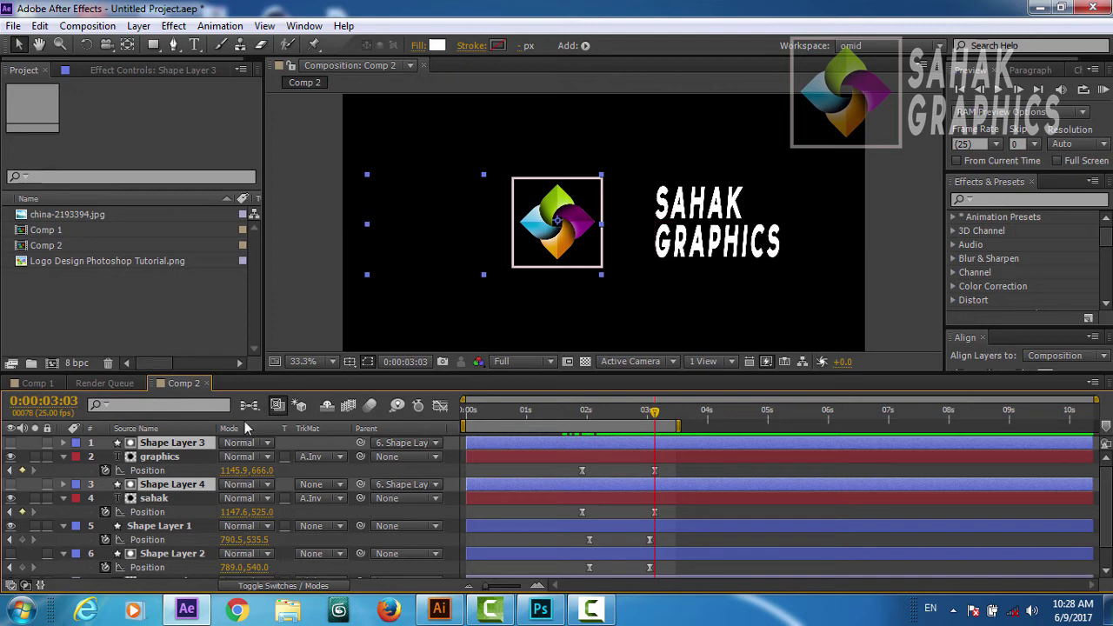
{"action": "left_click", "coordinate": [182, 456]}
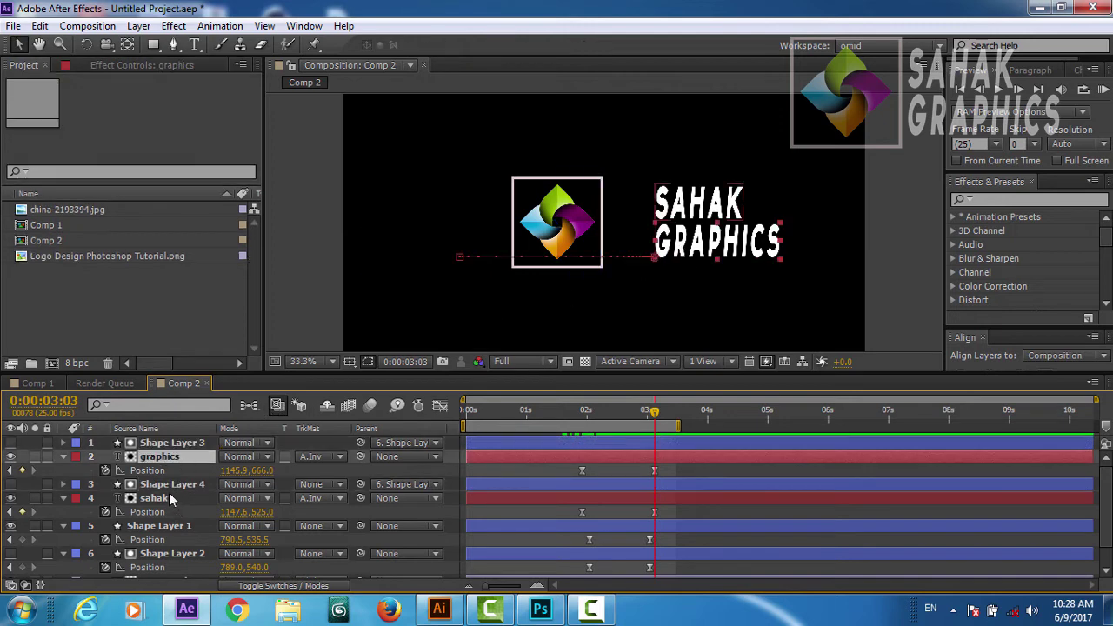
{"action": "left_click", "coordinate": [168, 494], "text": "shift"}
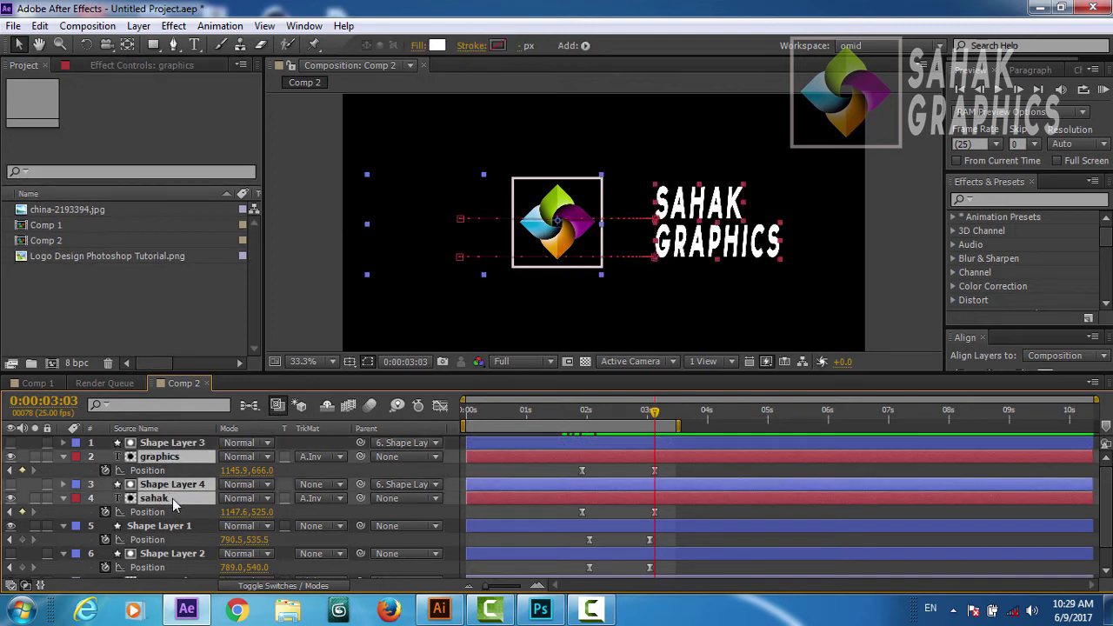
{"action": "left_click", "coordinate": [184, 526]}
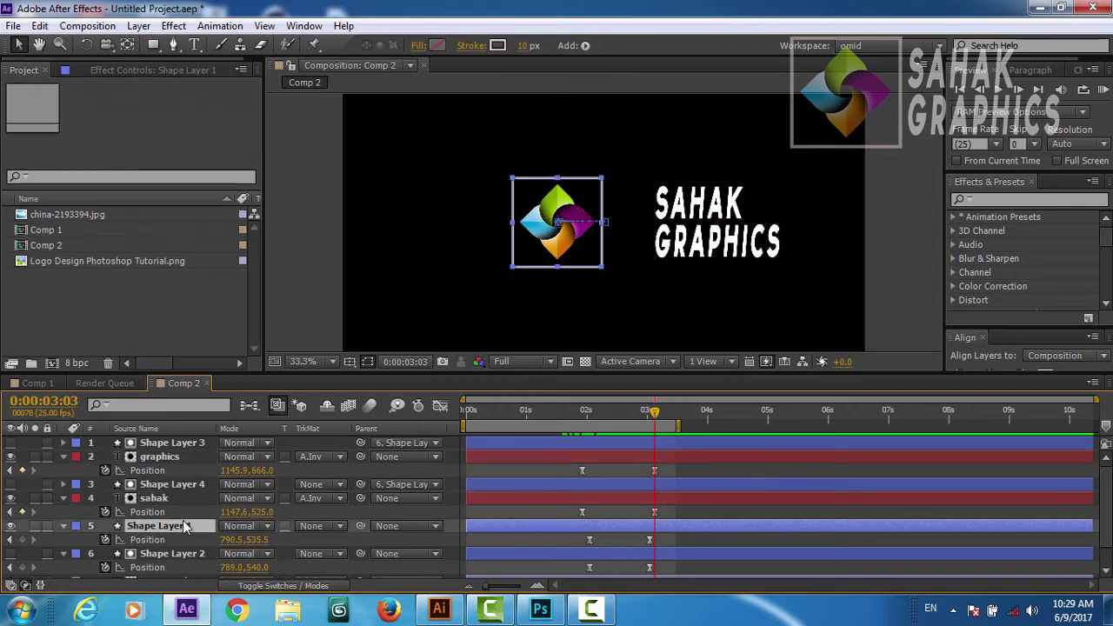
{"action": "left_click", "coordinate": [171, 496]}
{"action": "left_click", "coordinate": [170, 456], "text": "ctrl"}
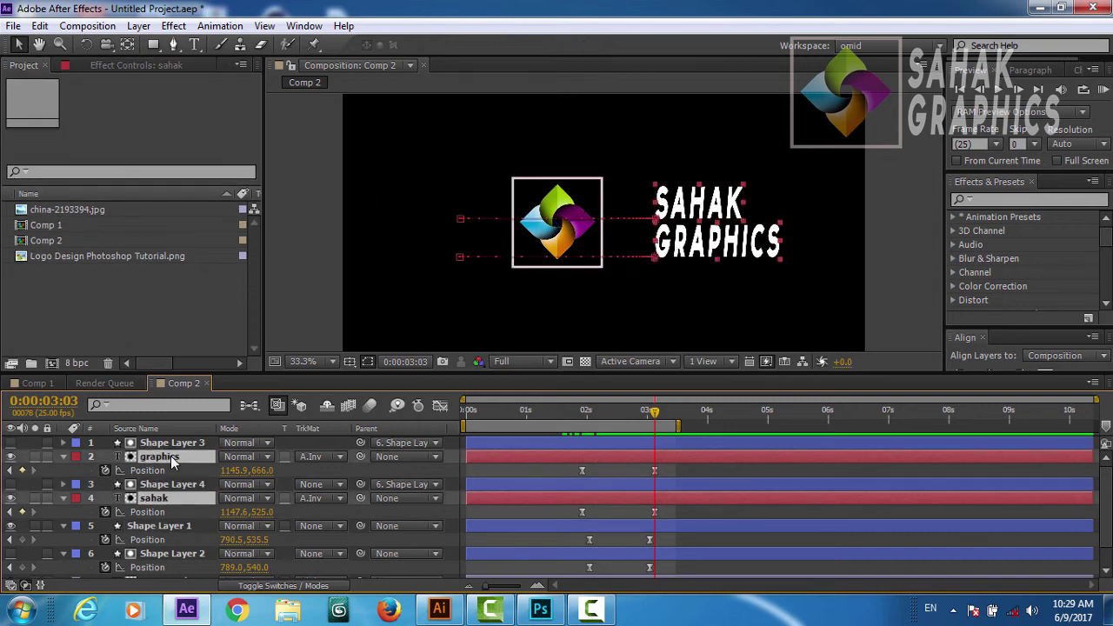
{"action": "left_click_drag", "start_coordinate": [696, 250], "coordinate": [652, 258]}
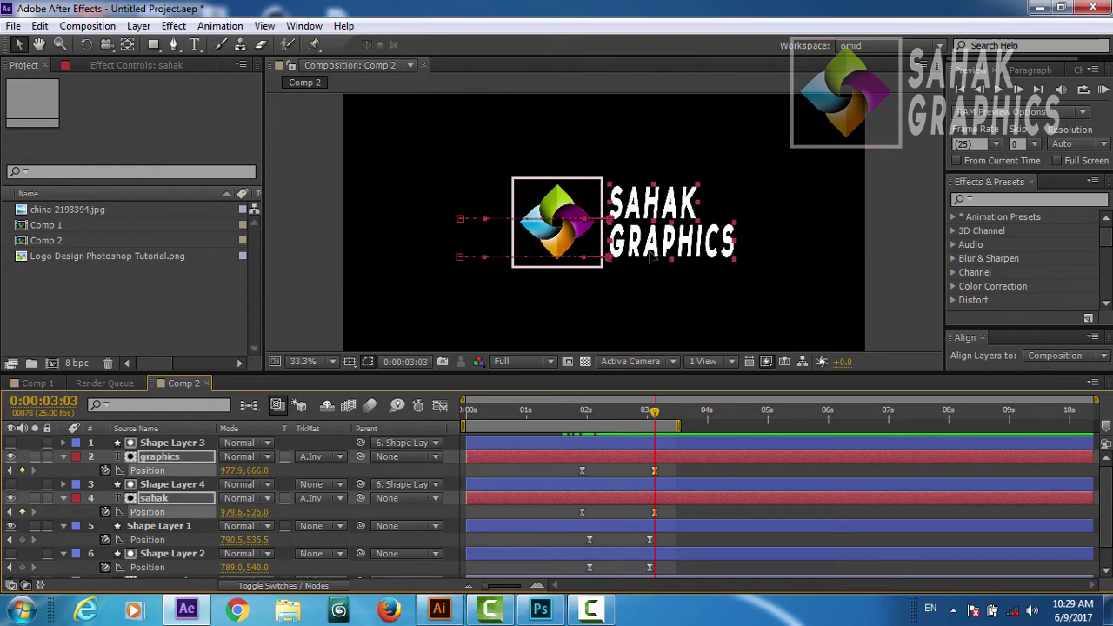
{"action": "left_click_drag", "start_coordinate": [651, 257], "coordinate": [649, 258]}
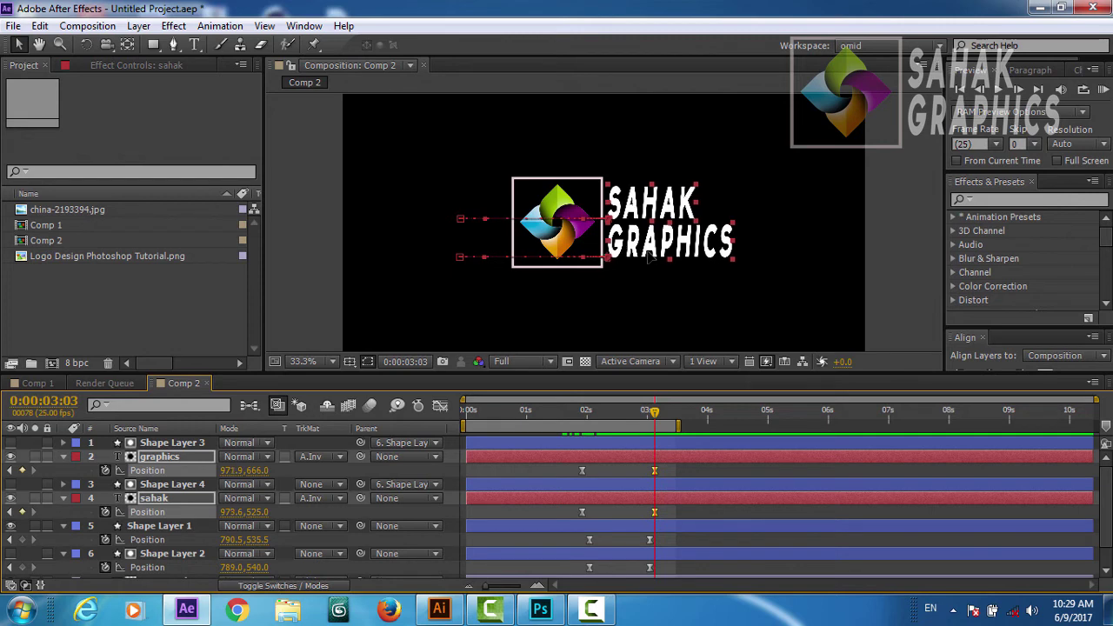
At 0:00:01:23, move the graphics and sahak text further left to X positions 287.9 and 289.6, and preview the animation
{"action": "left_click_drag", "start_coordinate": [654, 415], "coordinate": [583, 426]}
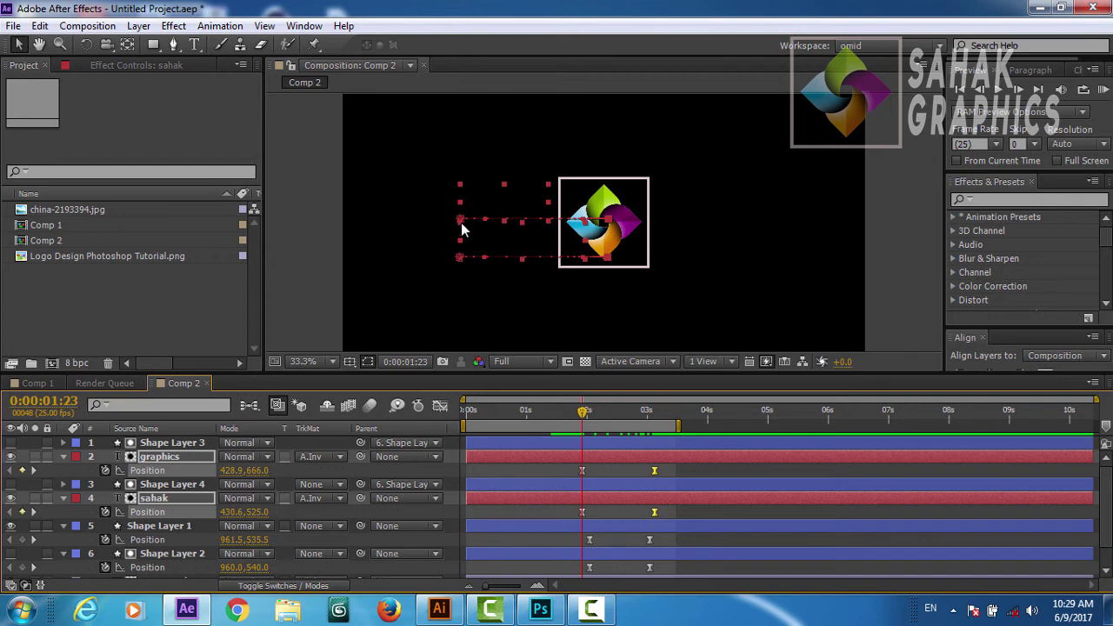
{"action": "left_click_drag", "start_coordinate": [461, 223], "coordinate": [483, 235]}
{"action": "left_click_drag", "start_coordinate": [470, 239], "coordinate": [462, 243]}
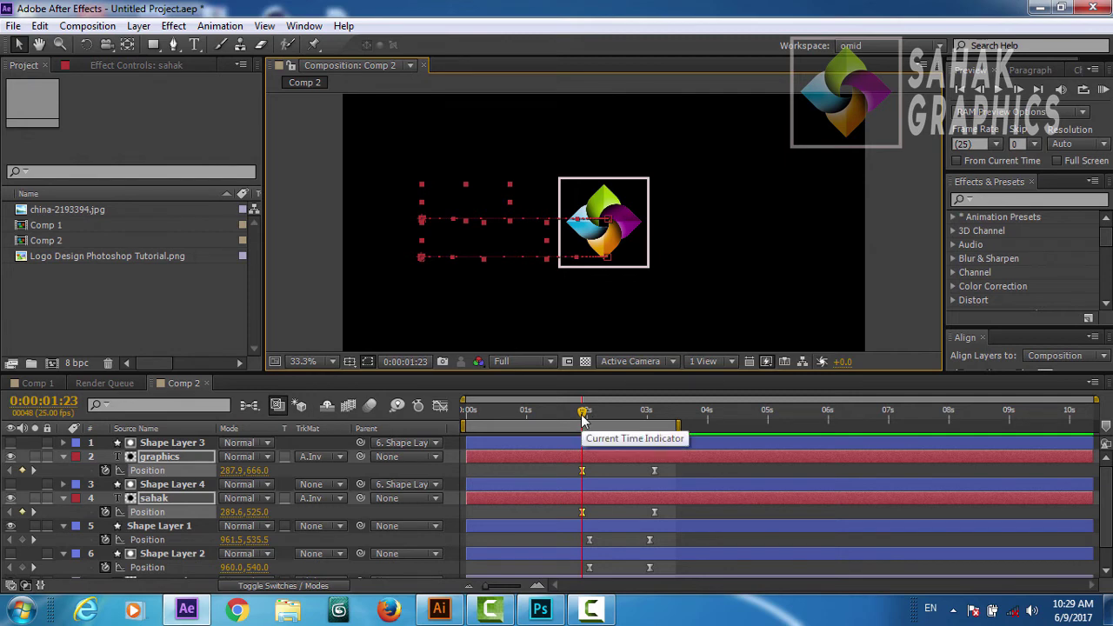
{"action": "left_click_drag", "start_coordinate": [583, 420], "coordinate": [437, 405]}
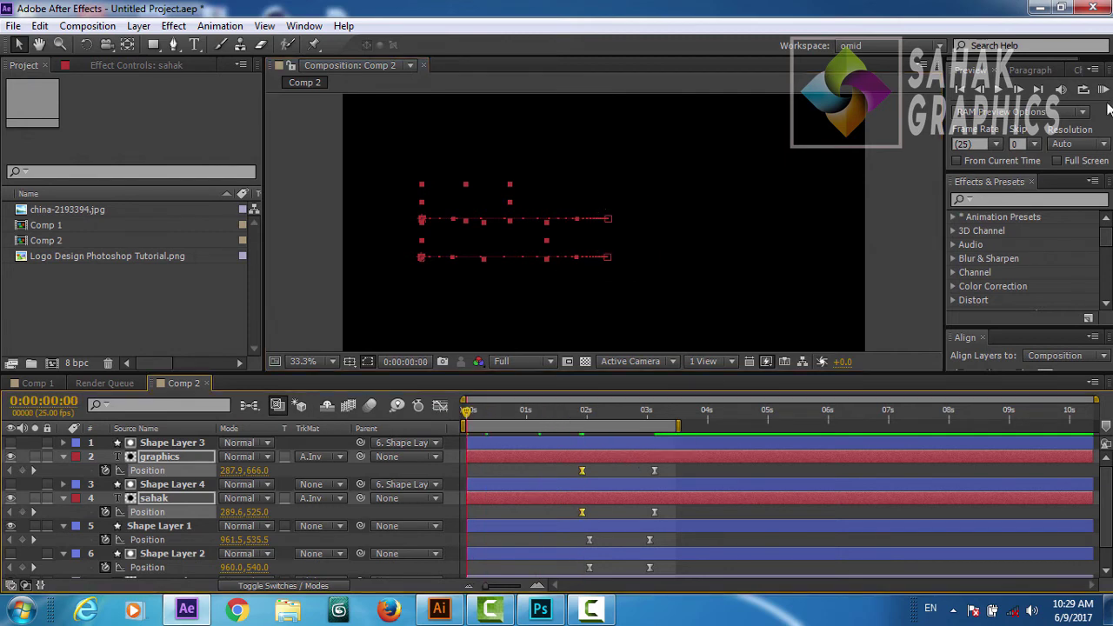
{"action": "left_click", "coordinate": [903, 319]}
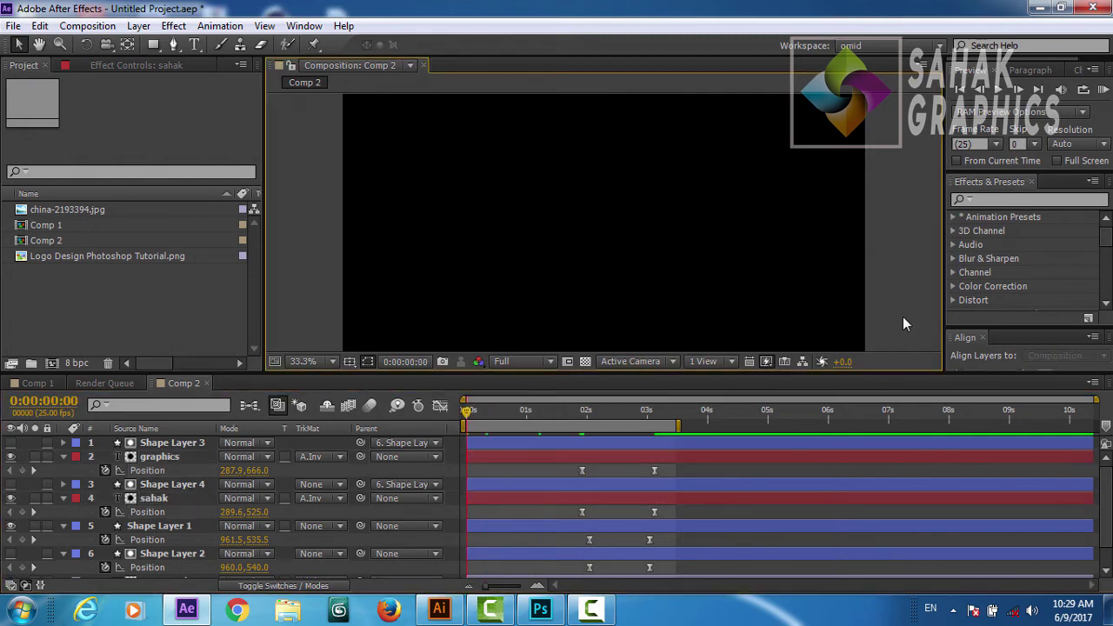
{"action": "left_click", "coordinate": [1103, 89]}
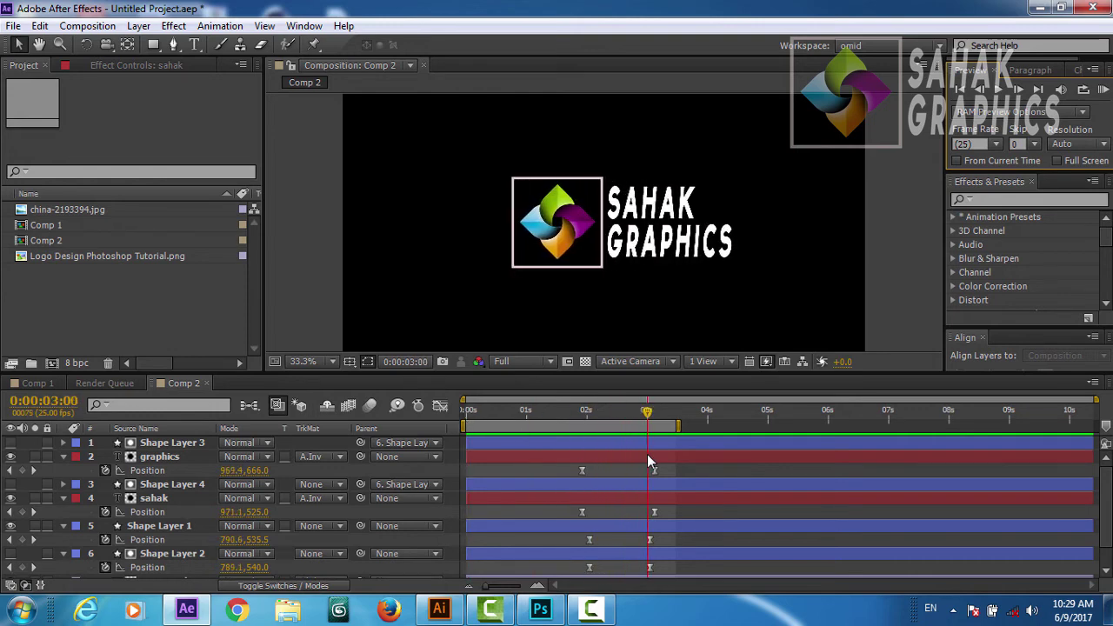
Delay the sahak layer's first Position keyframe to line up with Shape Layer 1's first one at 0:00:02:01, previewing the timing
{"action": "left_click", "coordinate": [581, 515]}
{"action": "left_click_drag", "start_coordinate": [583, 516], "coordinate": [607, 520]}
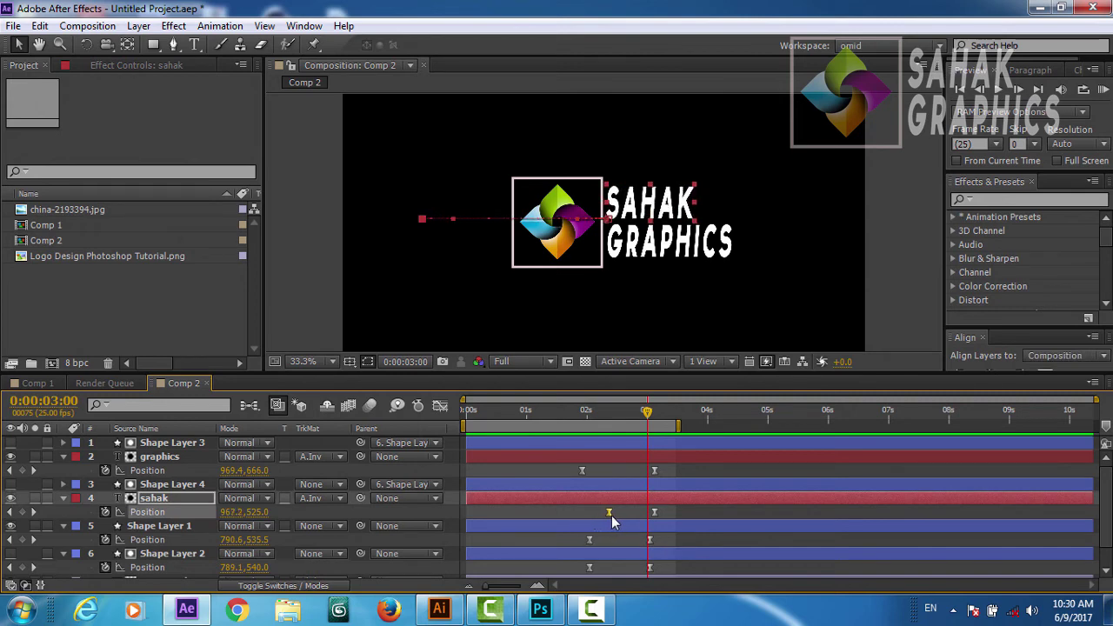
{"action": "left_click_drag", "start_coordinate": [611, 516], "coordinate": [606, 516]}
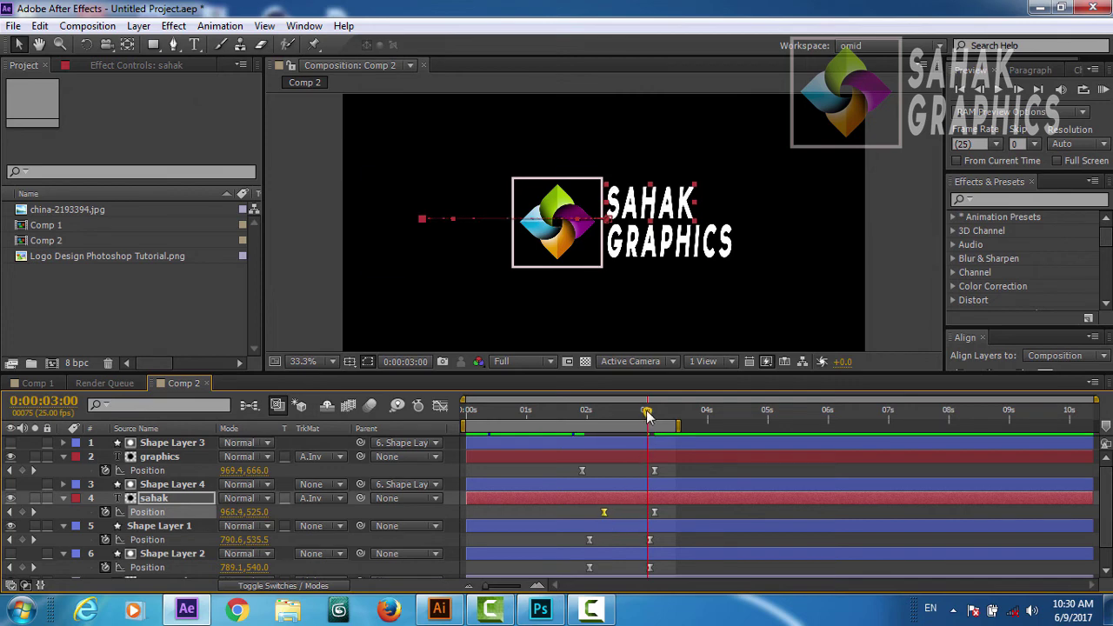
{"action": "key", "text": "Home"}
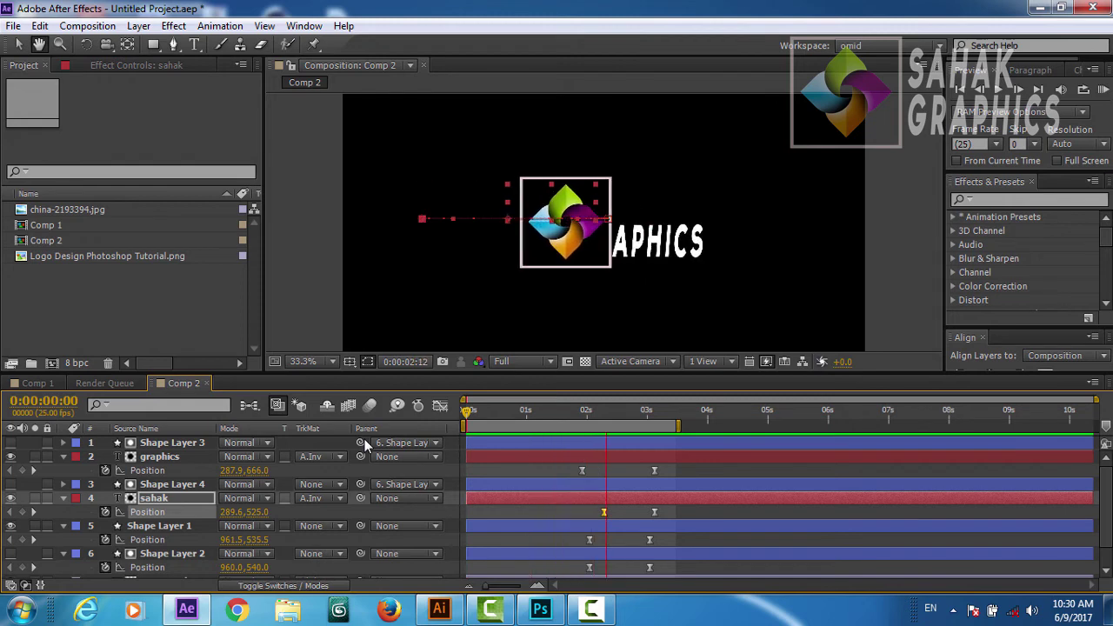
{"action": "key", "text": "space"}
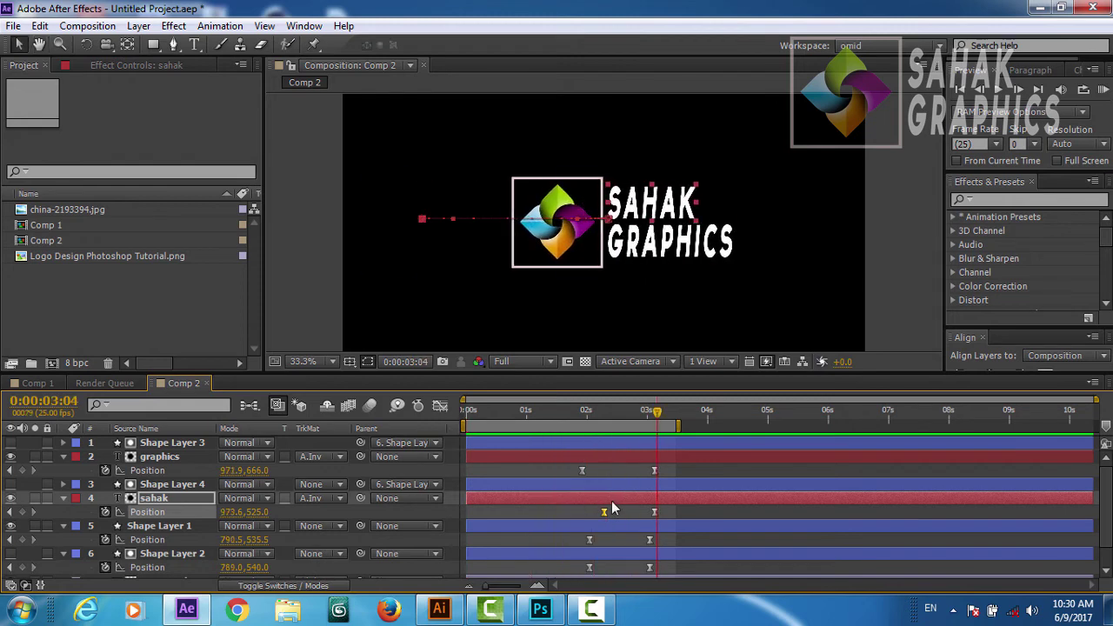
{"action": "left_click_drag", "start_coordinate": [606, 518], "coordinate": [591, 516]}
{"action": "key", "text": "space"}
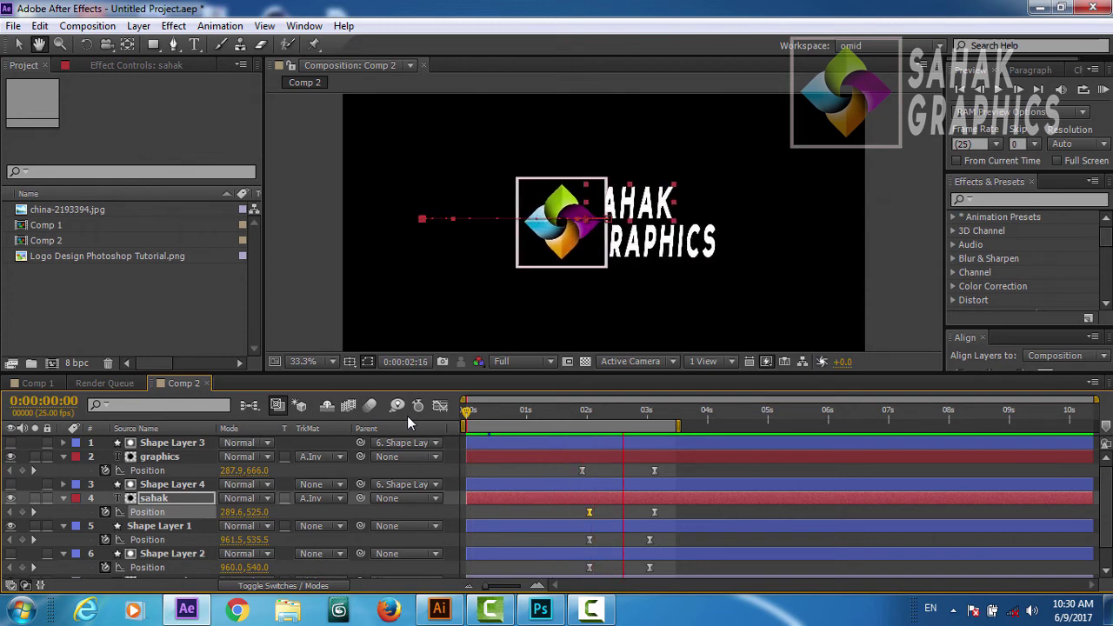
{"action": "key", "text": "space"}
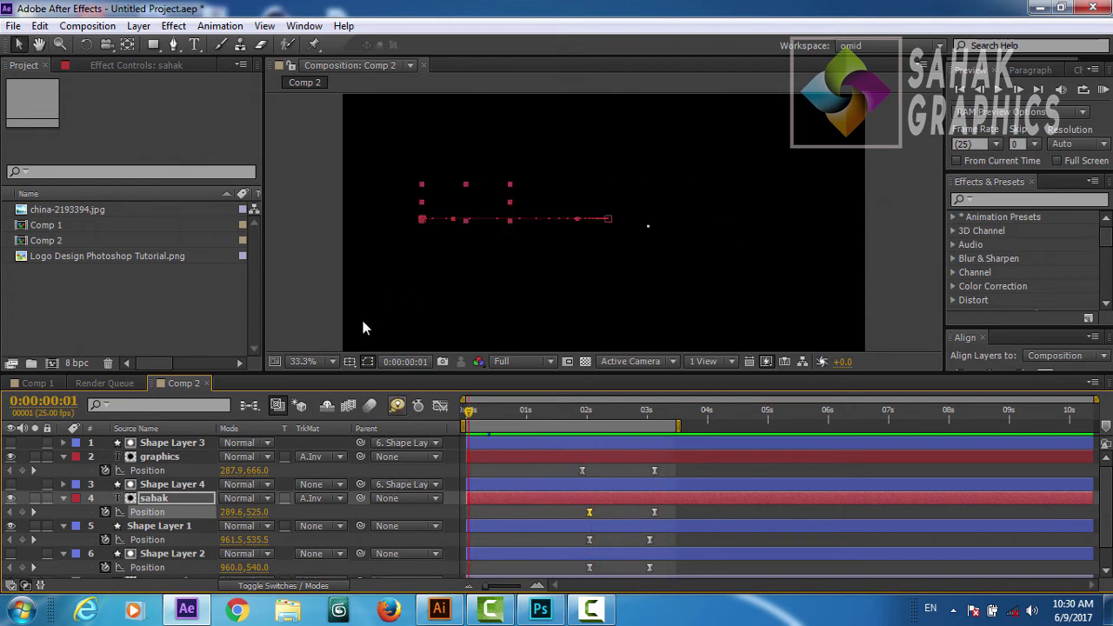
{"action": "left_click", "coordinate": [472, 368]}
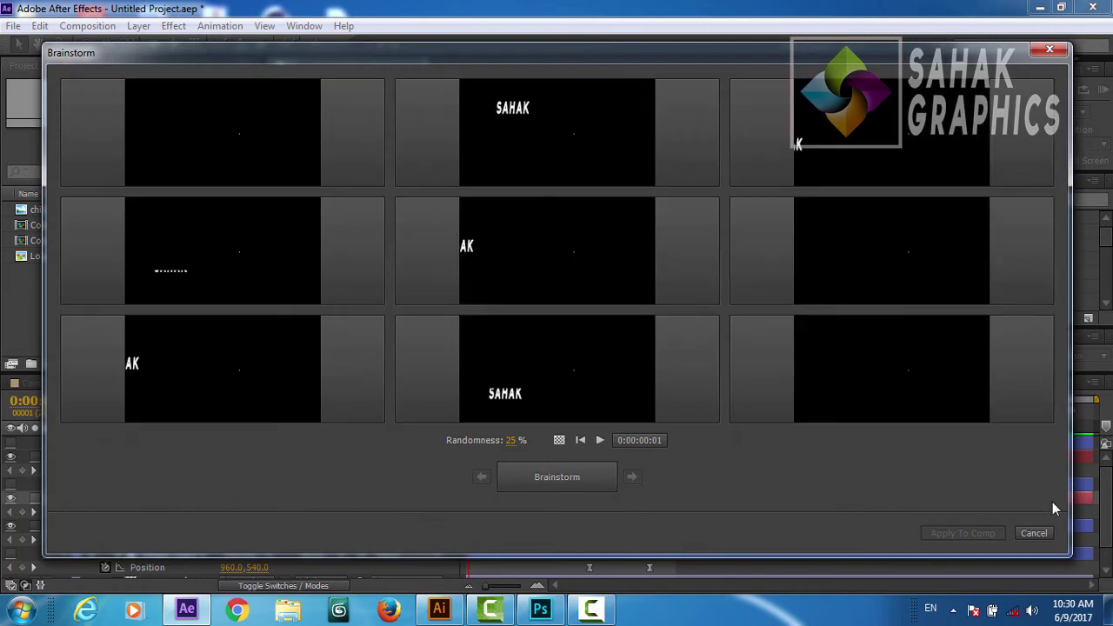
{"action": "left_click", "coordinate": [1035, 533]}
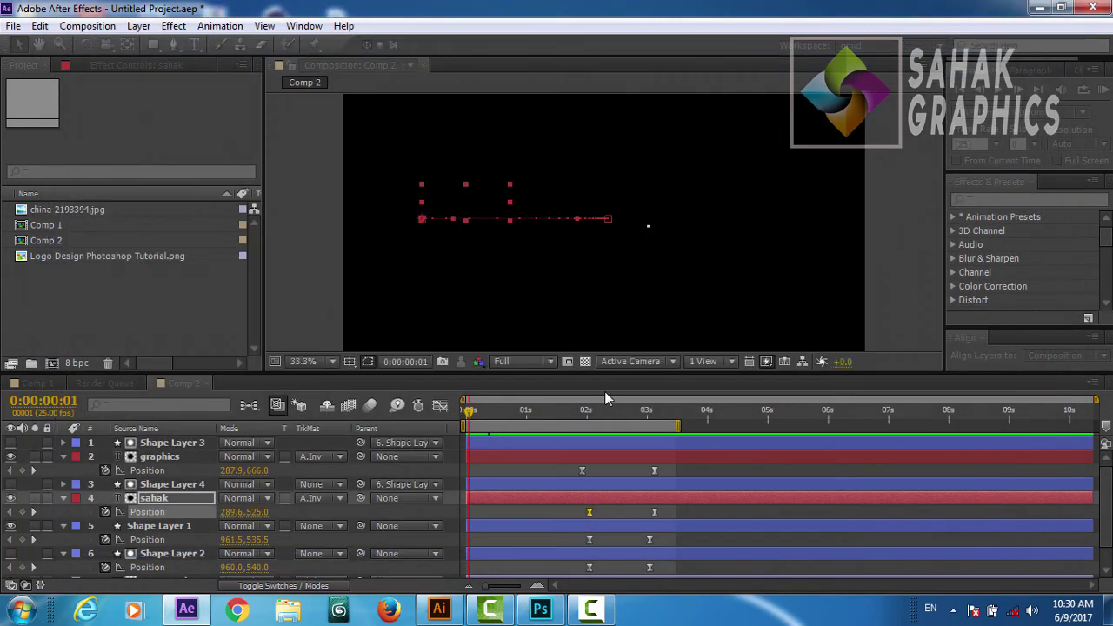
Collapse the properties of the graphics, sahak, Shape Layer 1 and Shape Layer 2 layers in the timeline
{"action": "left_click_drag", "start_coordinate": [585, 369], "coordinate": [585, 410]}
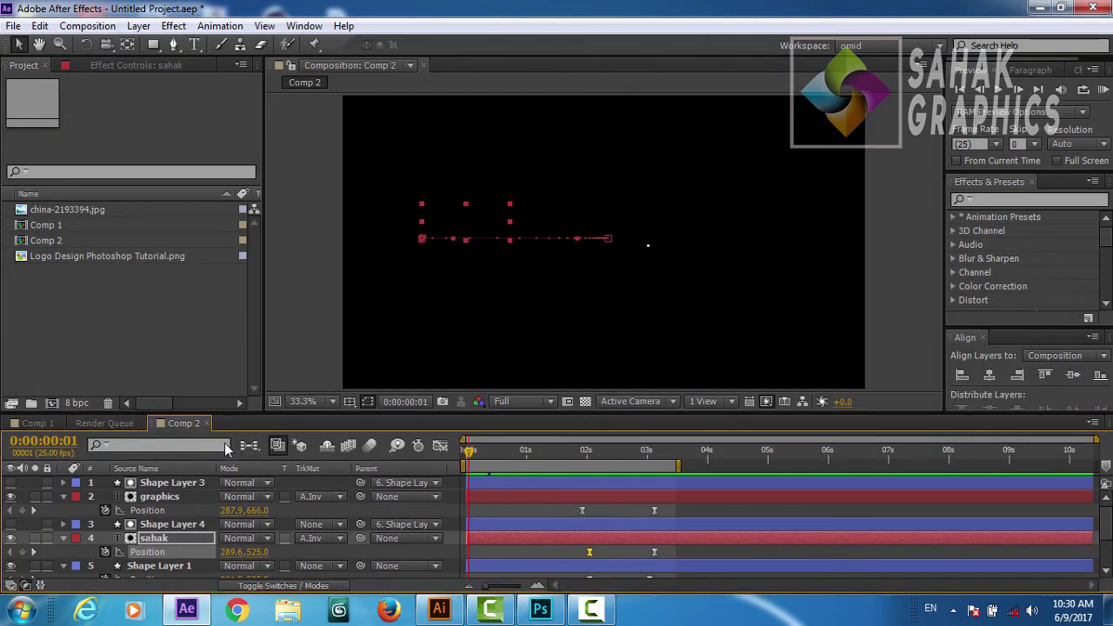
{"action": "left_click", "coordinate": [63, 496]}
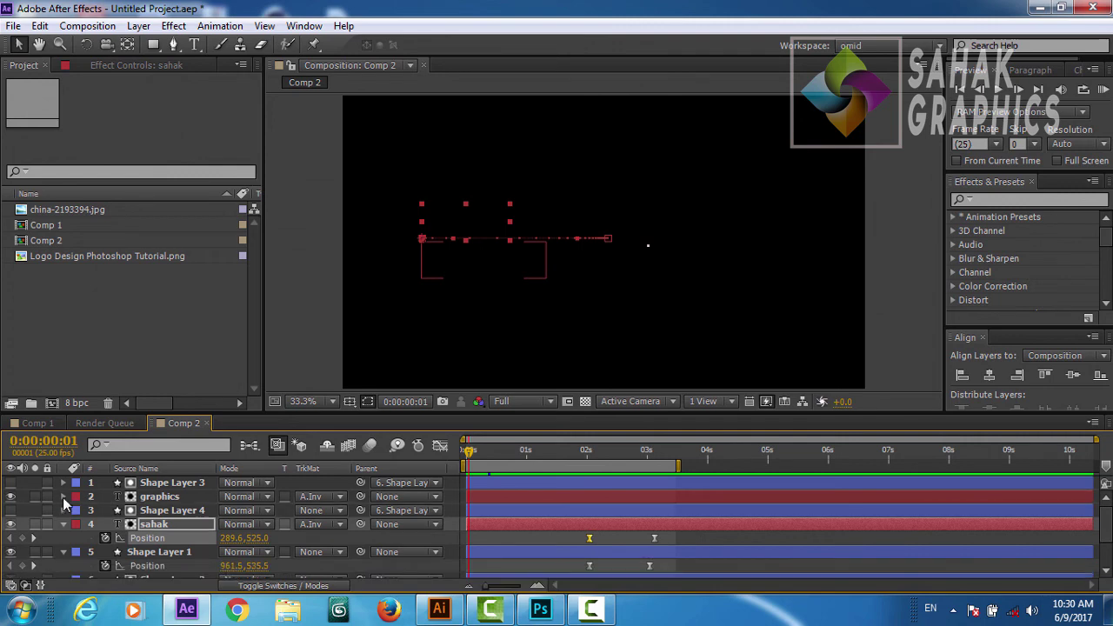
{"action": "left_click", "coordinate": [62, 524]}
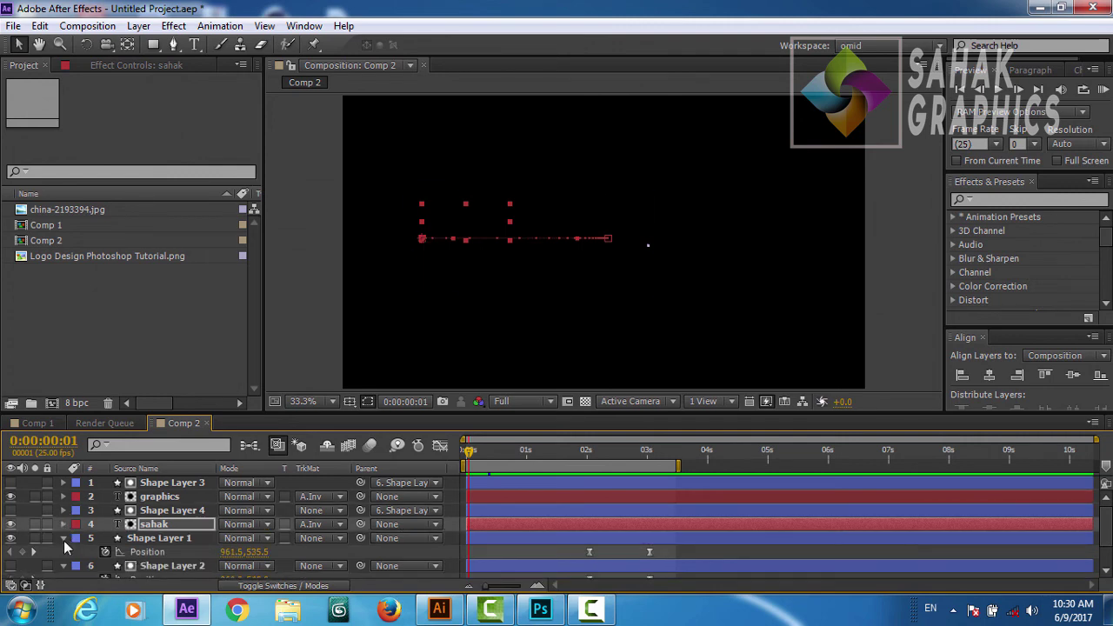
{"action": "left_click", "coordinate": [63, 539]}
{"action": "left_click", "coordinate": [64, 552]}
{"action": "left_click", "coordinate": [458, 467]}
{"action": "left_click_drag", "start_coordinate": [492, 412], "coordinate": [495, 370]}
{"action": "left_click", "coordinate": [192, 472]}
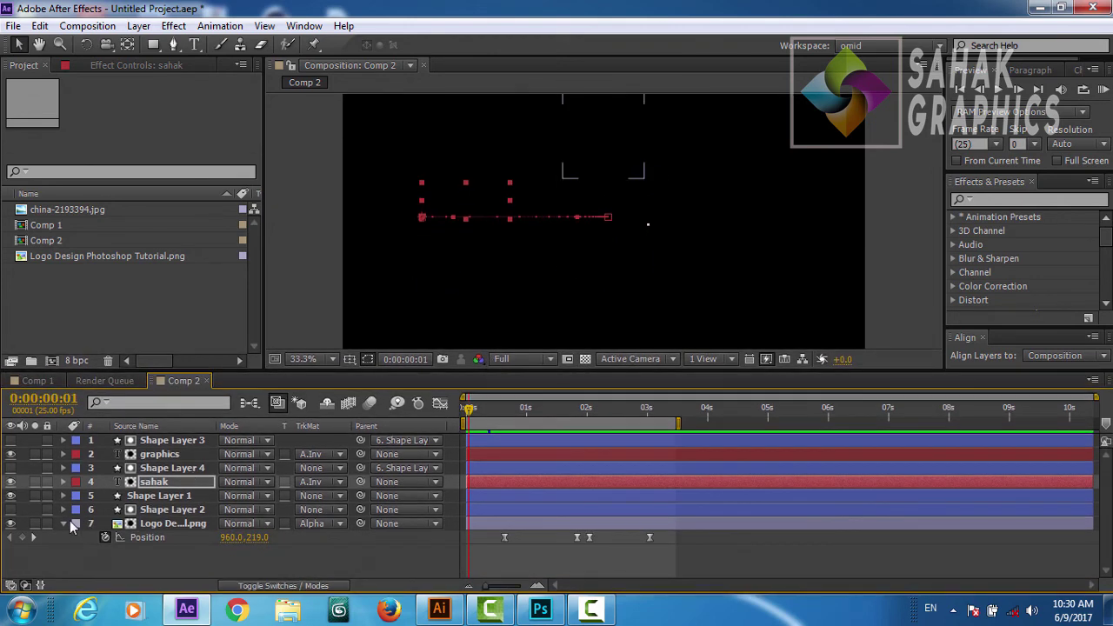
Collapse the logo layer's properties and add china-2193394.jpg to Comp 2 as the bottom layer
{"action": "left_click", "coordinate": [64, 524]}
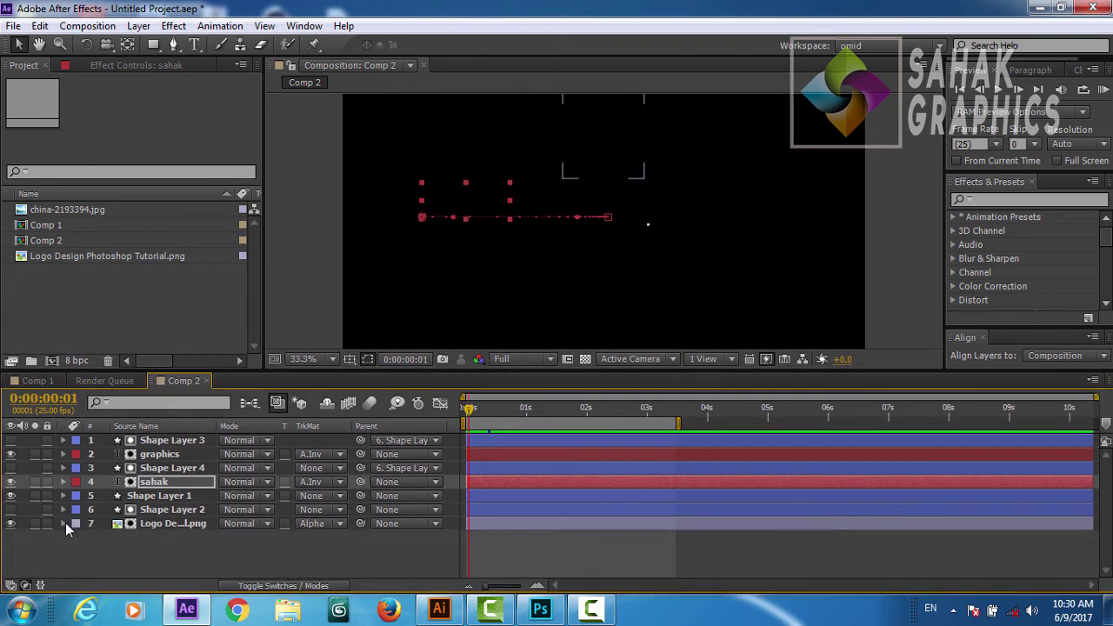
{"action": "left_click", "coordinate": [51, 215]}
{"action": "left_click_drag", "start_coordinate": [51, 215], "coordinate": [112, 545]}
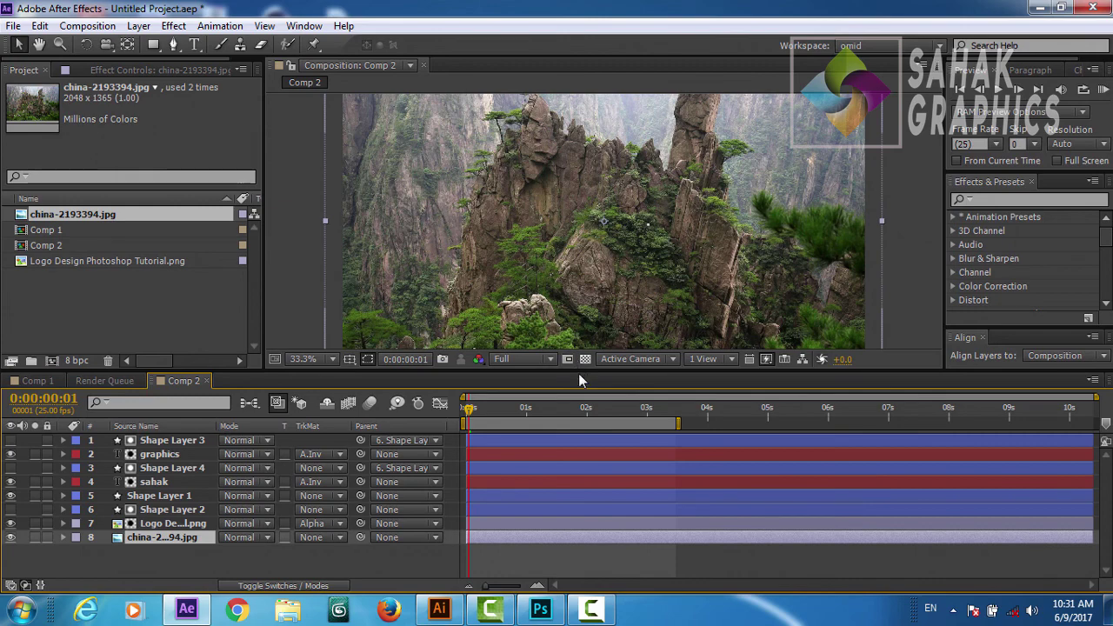
Add a Scale keyframe of 100% to the china-2193394.jpg layer at 0:00:00:00
{"action": "left_click_drag", "start_coordinate": [578, 370], "coordinate": [590, 396]}
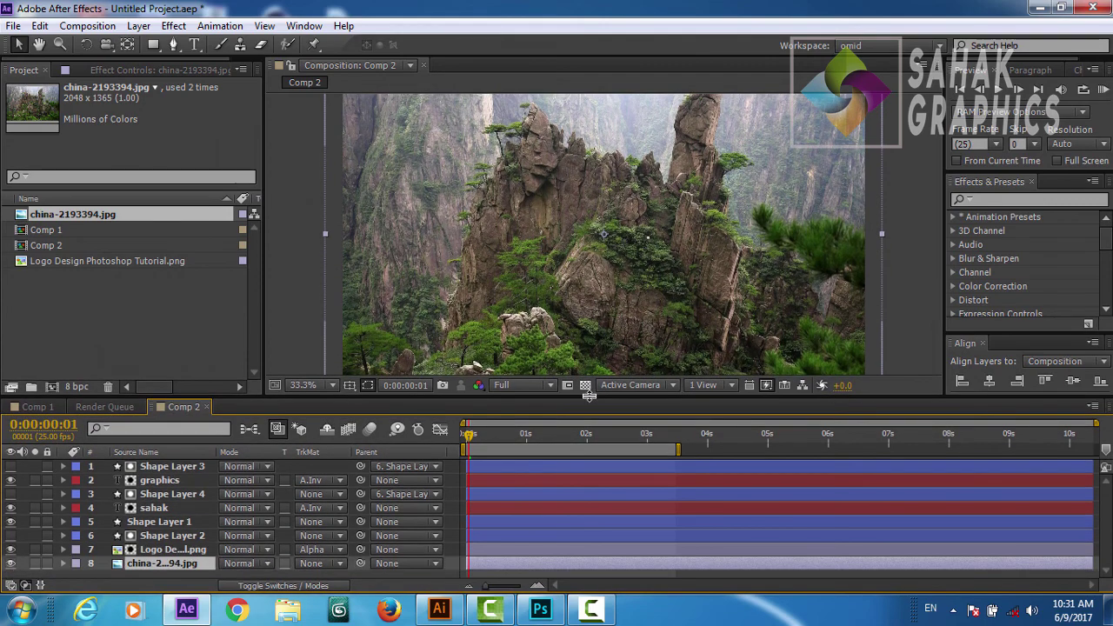
{"action": "key", "text": "comma"}
{"action": "key", "text": "comma"}
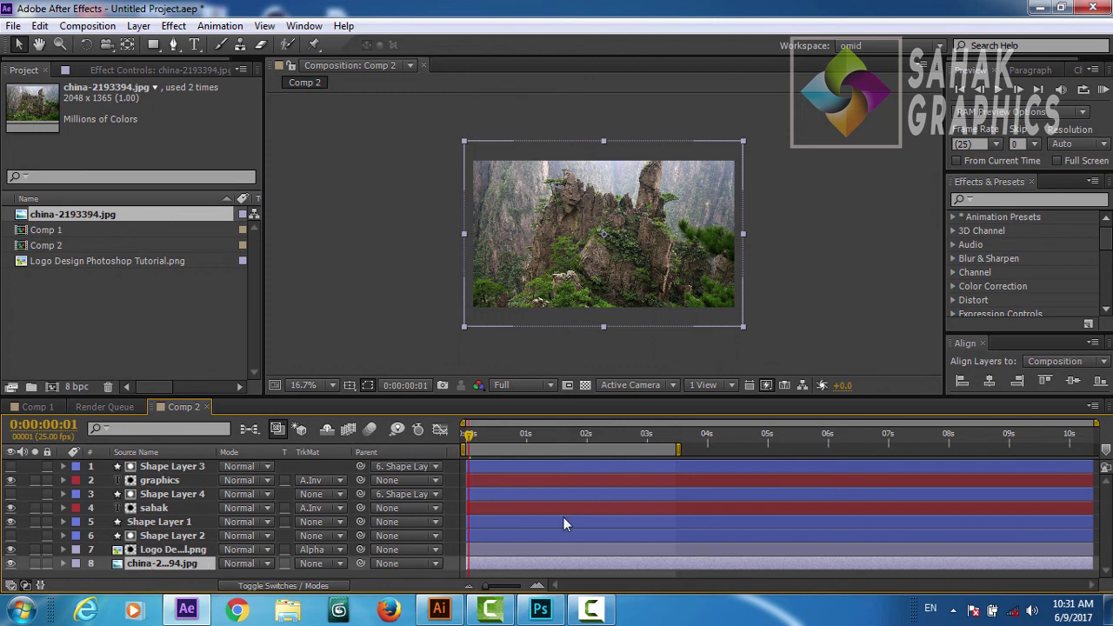
{"action": "left_click_drag", "start_coordinate": [468, 442], "coordinate": [461, 442]}
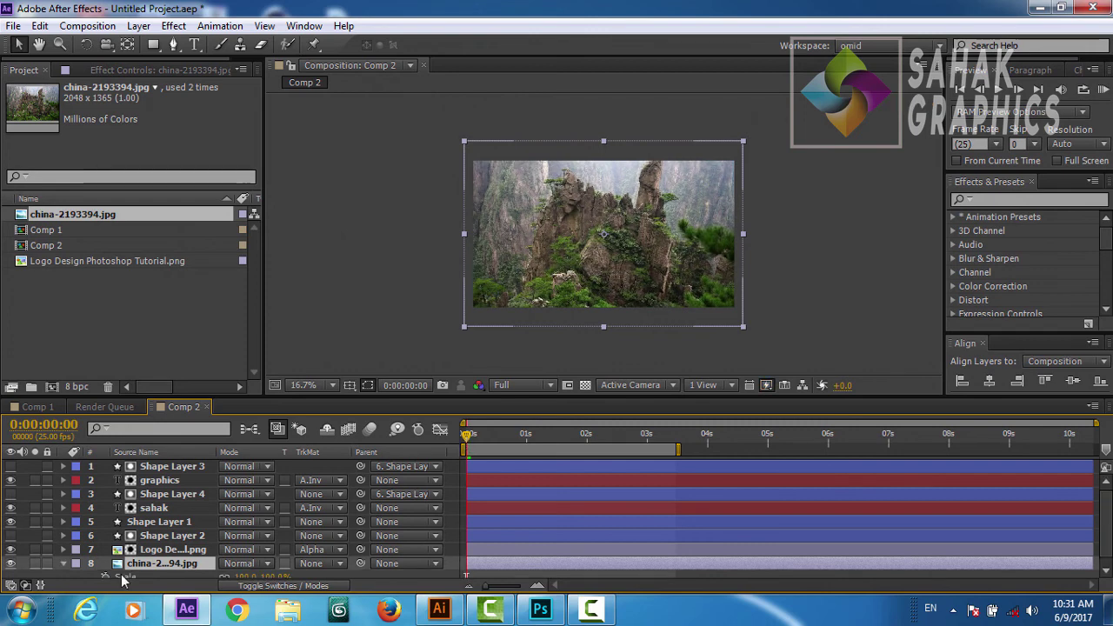
{"action": "key", "text": "s"}
{"action": "left_click", "coordinate": [105, 571]}
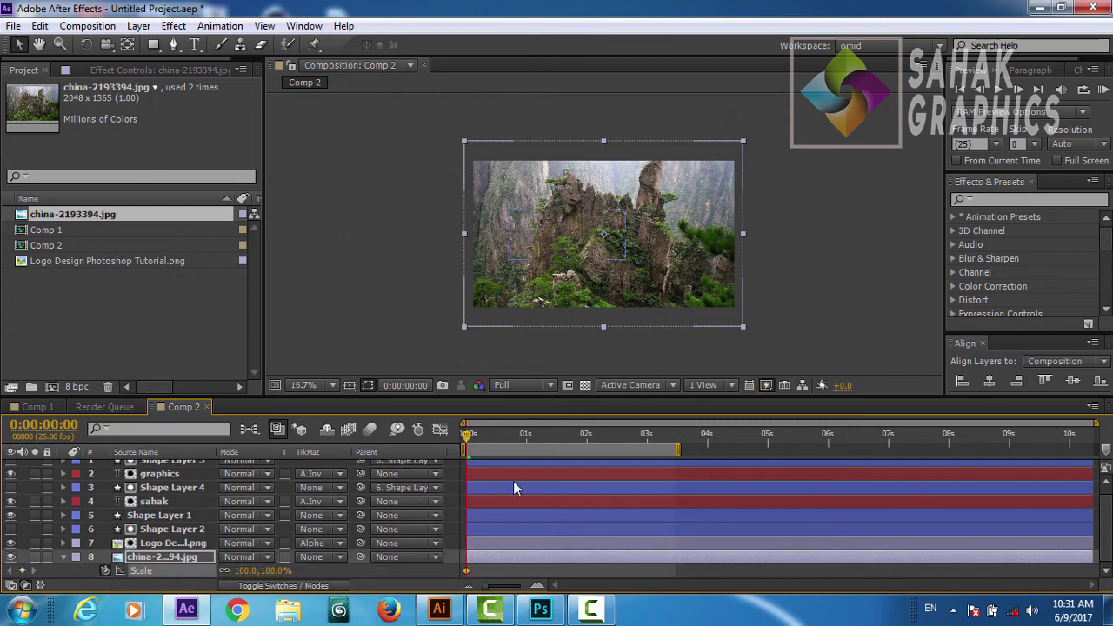
Extend the work area past 5 seconds and keyframe the background image's Scale at 117% at 0:00:05:00
{"action": "left_click_drag", "start_coordinate": [467, 442], "coordinate": [768, 483]}
{"action": "left_click_drag", "start_coordinate": [678, 448], "coordinate": [813, 449]}
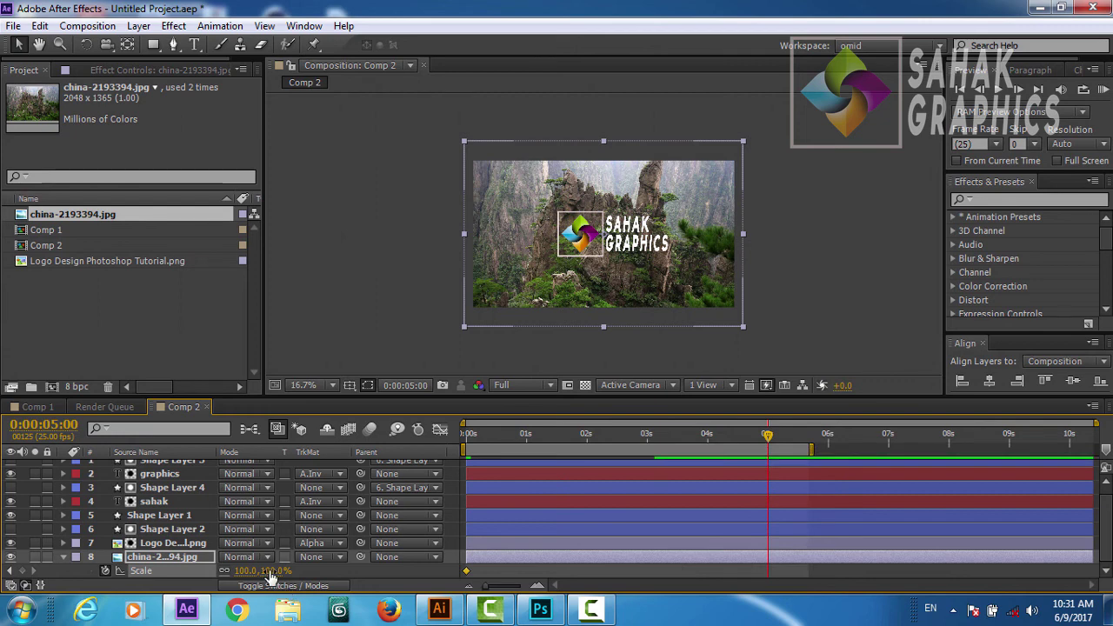
{"action": "left_click_drag", "start_coordinate": [266, 571], "coordinate": [283, 570]}
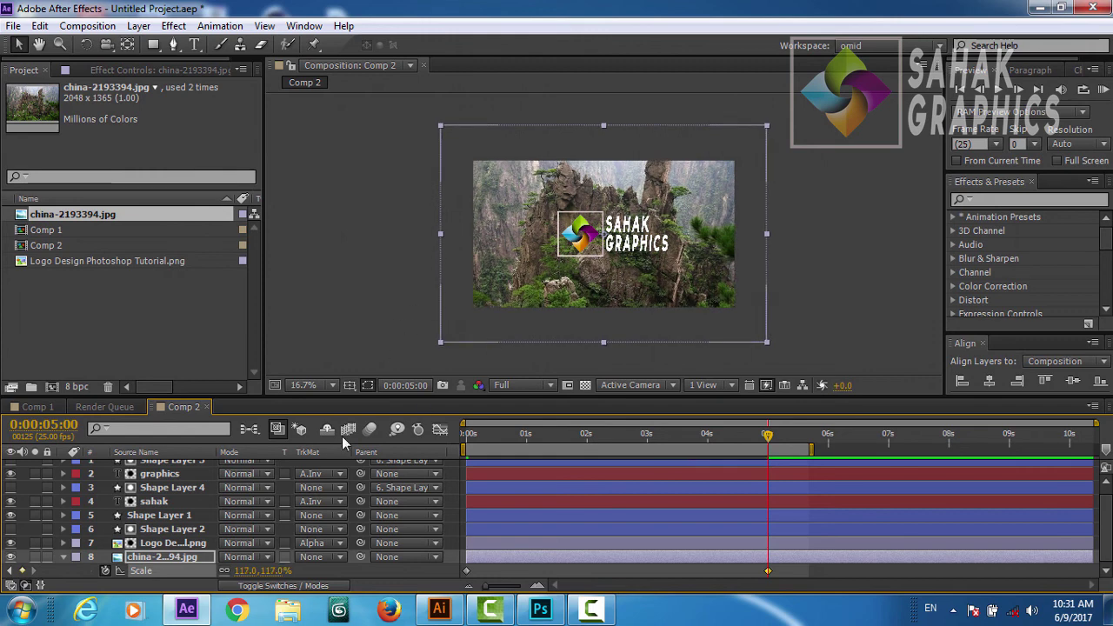
Apply a Ramp effect to the background image as a Radial Ramp, starting at 1844.5,220.5 and ending at 203.5,1154.7
{"action": "left_click", "coordinate": [173, 26]}
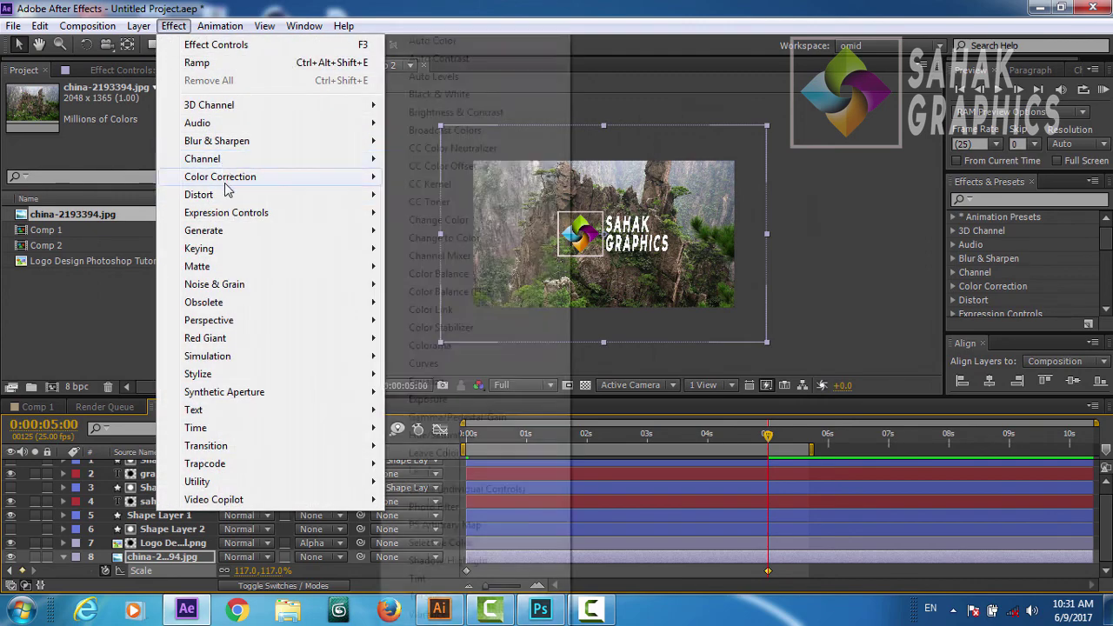
{"action": "mouse_move", "coordinate": [231, 235]}
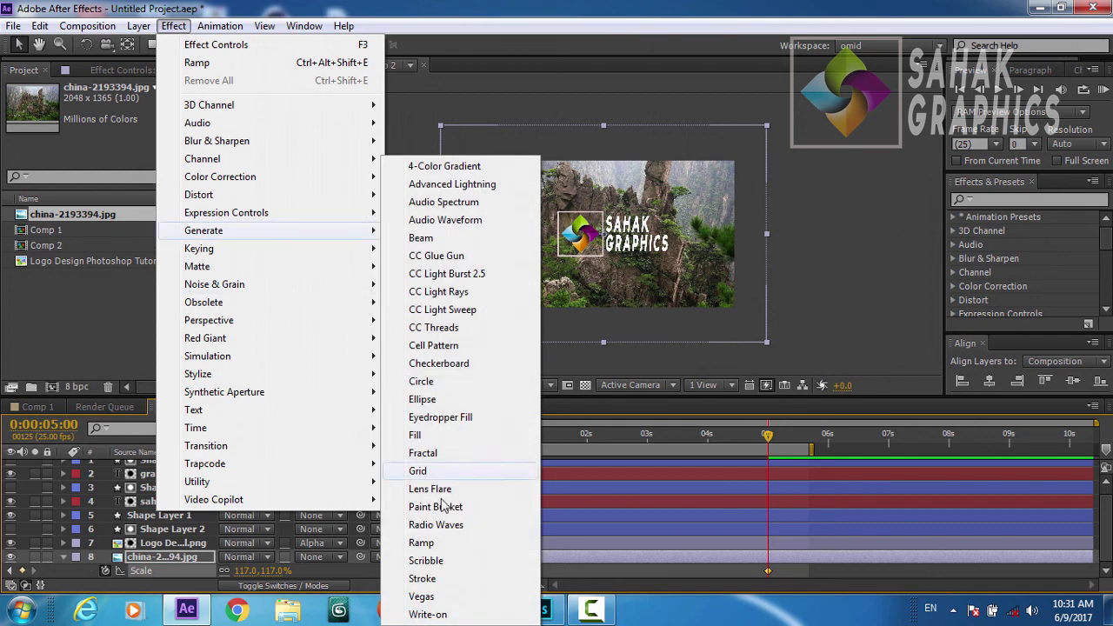
{"action": "left_click", "coordinate": [422, 543]}
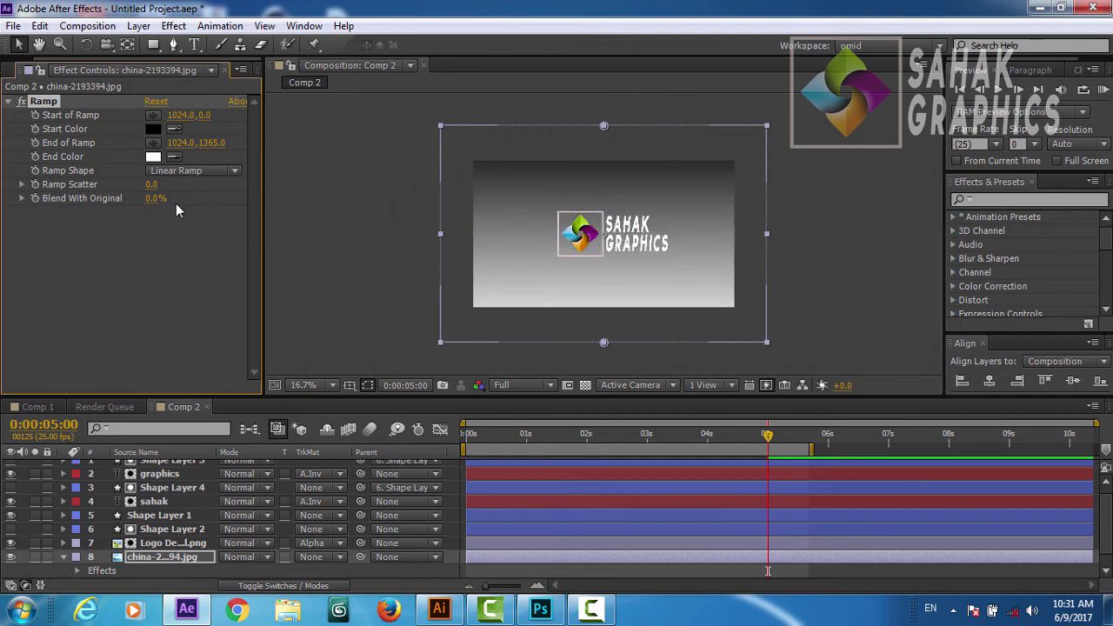
{"action": "left_click", "coordinate": [236, 172]}
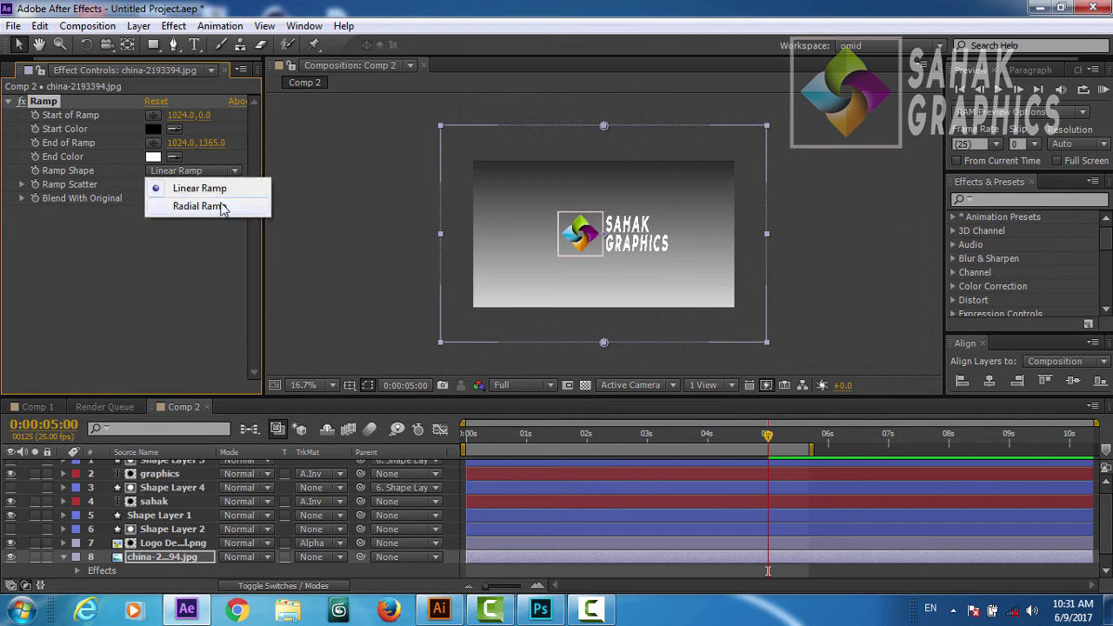
{"action": "left_click", "coordinate": [200, 206]}
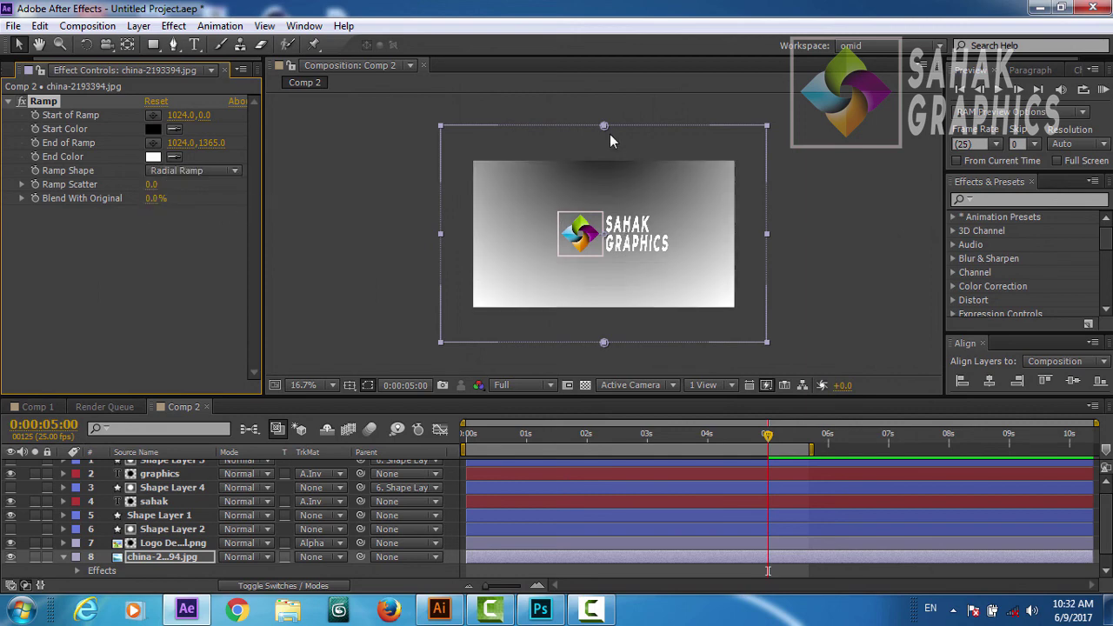
{"action": "left_click_drag", "start_coordinate": [606, 129], "coordinate": [736, 163]}
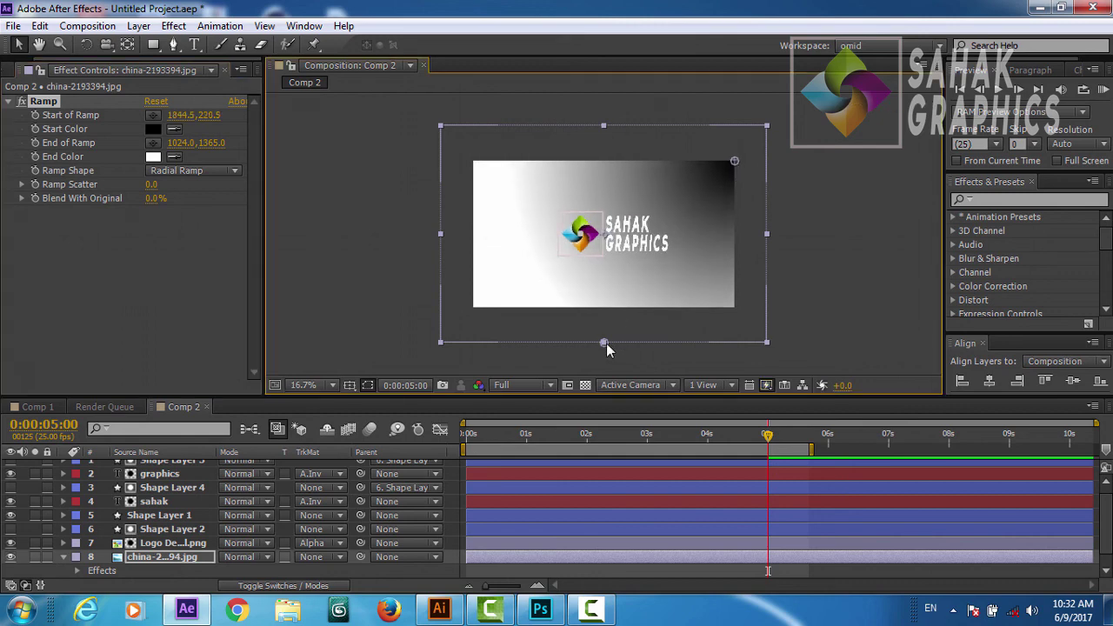
{"action": "left_click_drag", "start_coordinate": [606, 343], "coordinate": [476, 311]}
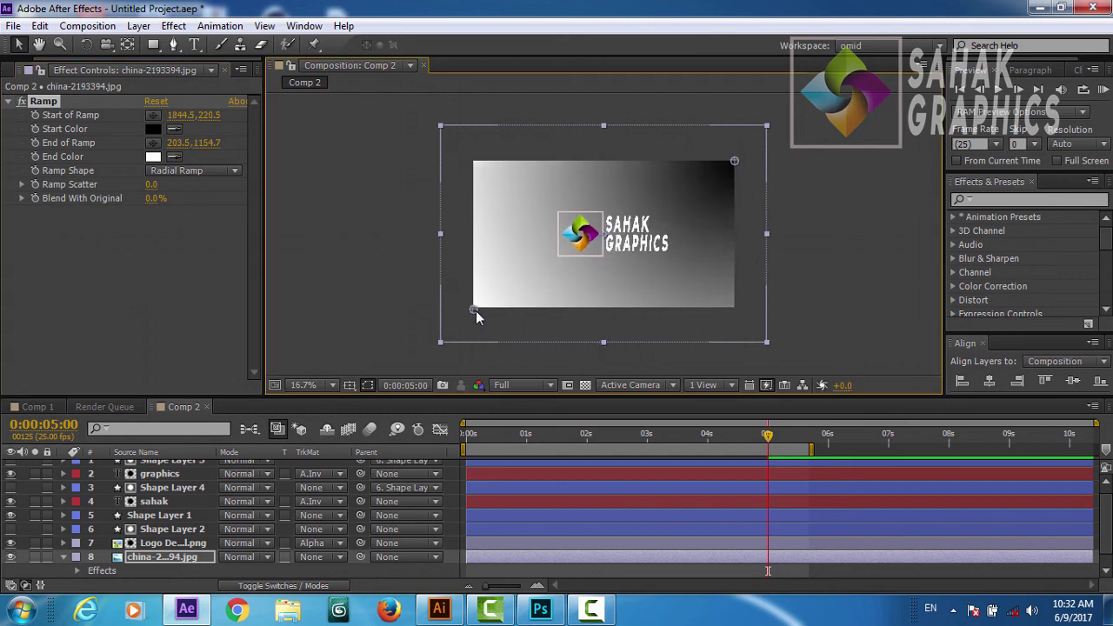
Set the ramp's start color to white (FFFFFF), its end color to dark green (205801), and Blend With Original to 47%
{"action": "left_click", "coordinate": [153, 130]}
{"action": "left_click", "coordinate": [746, 157]}
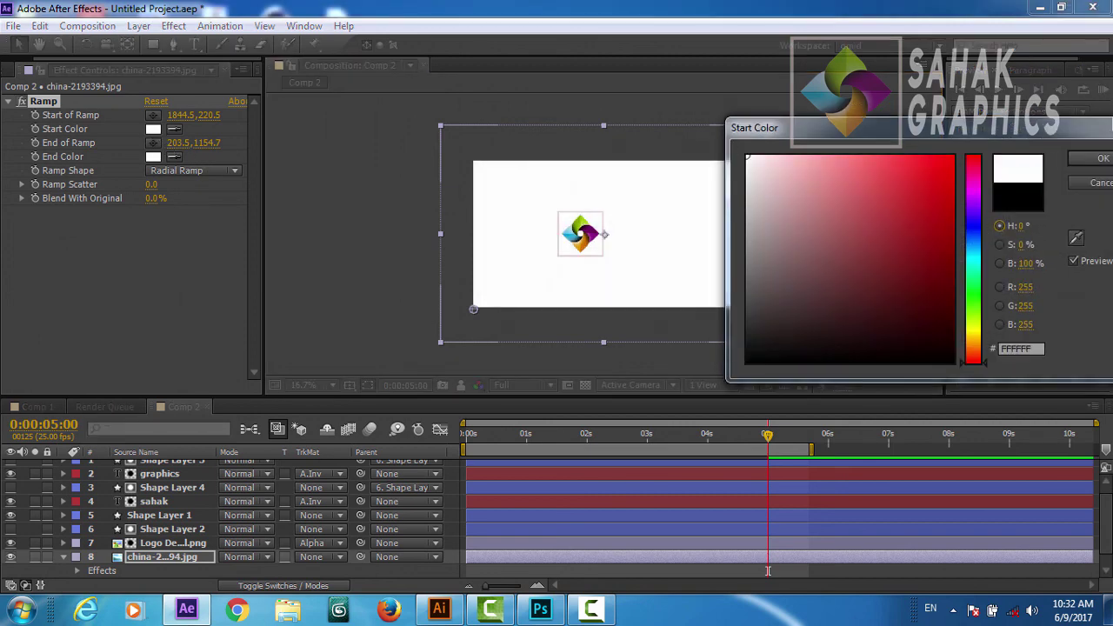
{"action": "left_click", "coordinate": [1098, 163]}
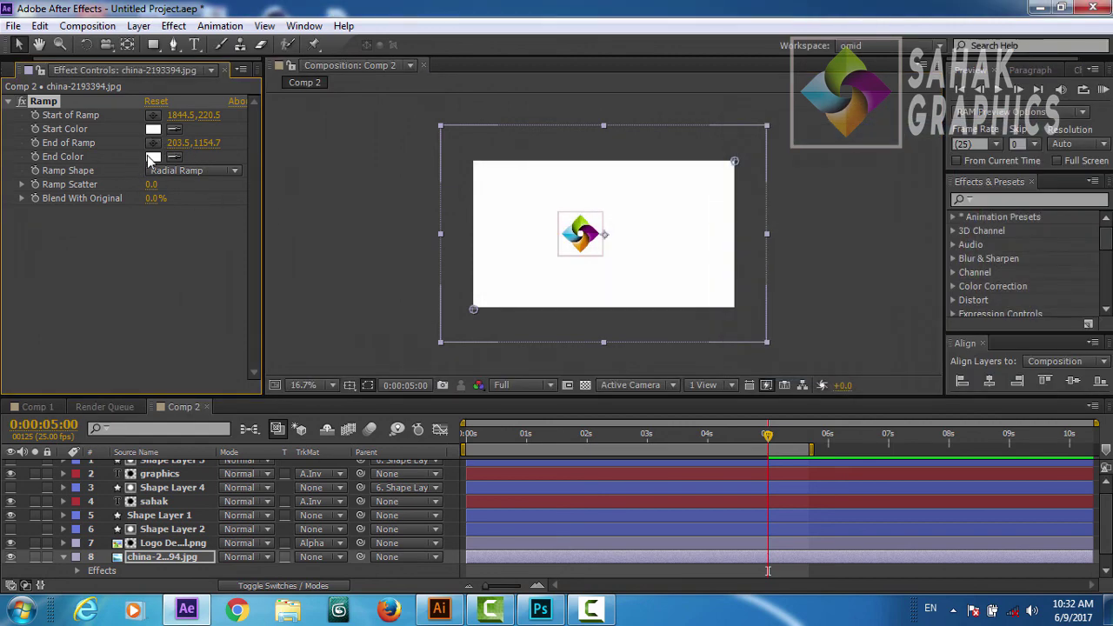
{"action": "left_click", "coordinate": [153, 158]}
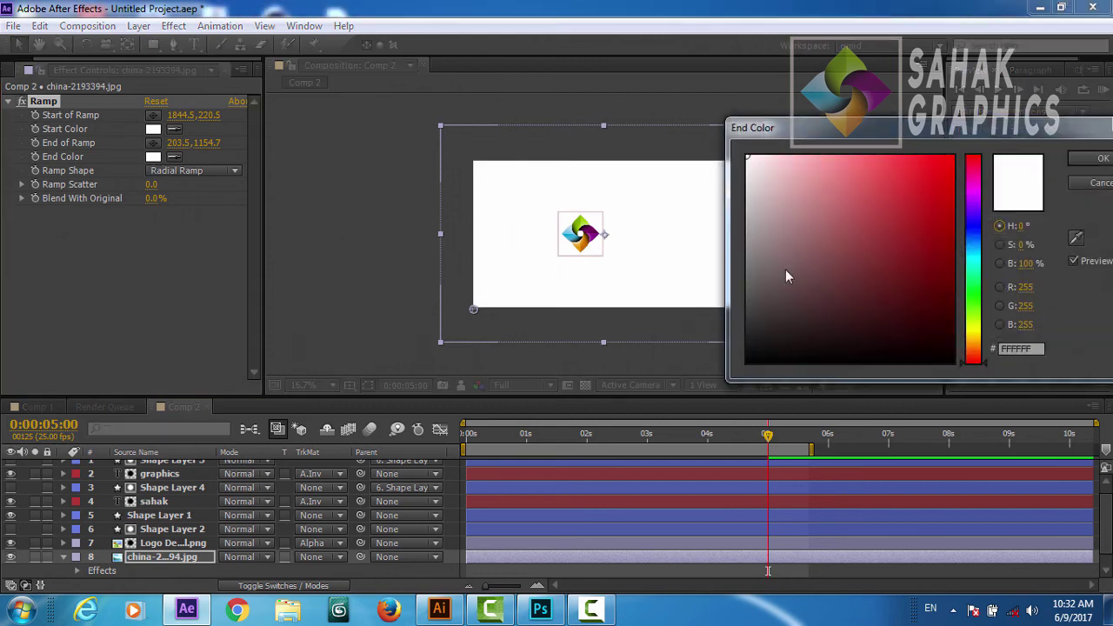
{"action": "left_click", "coordinate": [973, 307]}
{"action": "left_click", "coordinate": [952, 291]}
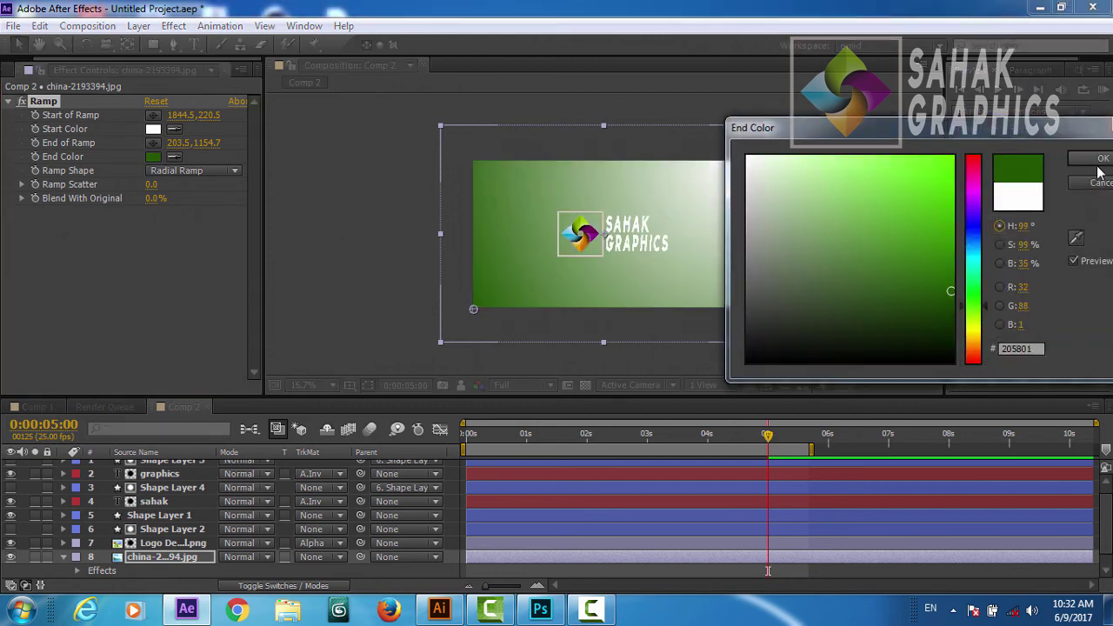
{"action": "left_click", "coordinate": [1100, 163]}
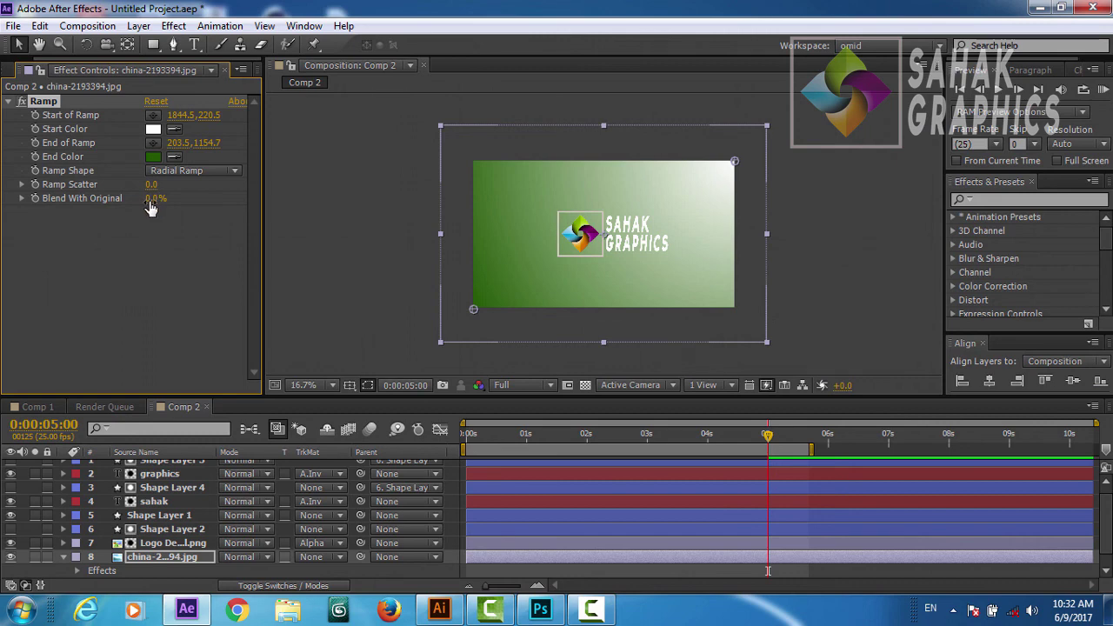
{"action": "left_click_drag", "start_coordinate": [150, 206], "coordinate": [170, 199]}
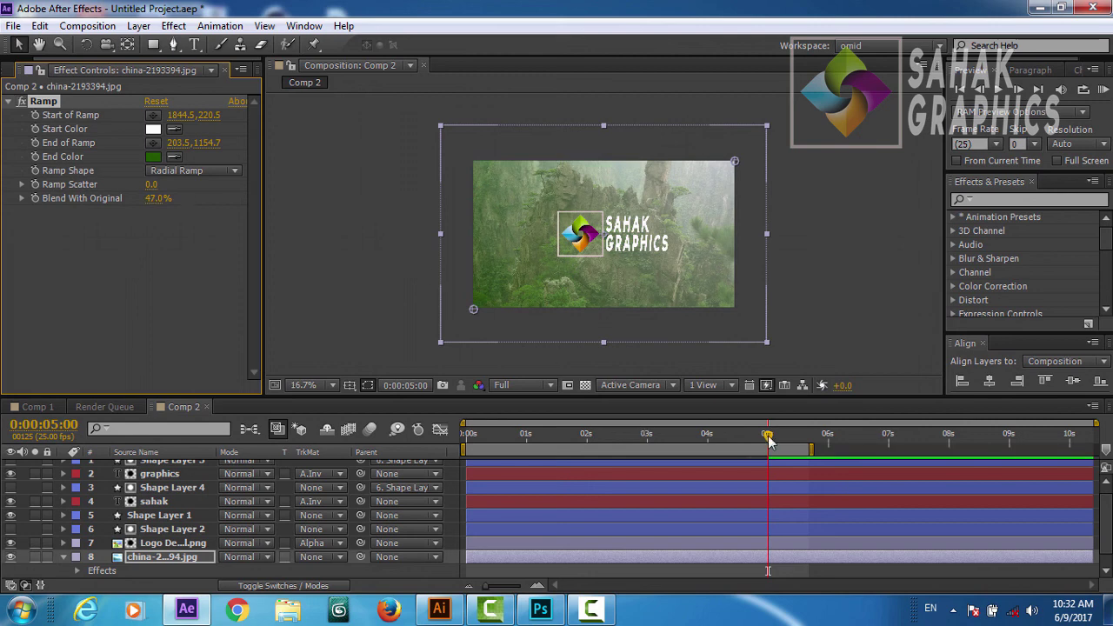
Enlarge the composition view and RAM preview the finished logo animation from 0:00:00:00
{"action": "left_click_drag", "start_coordinate": [769, 442], "coordinate": [403, 434]}
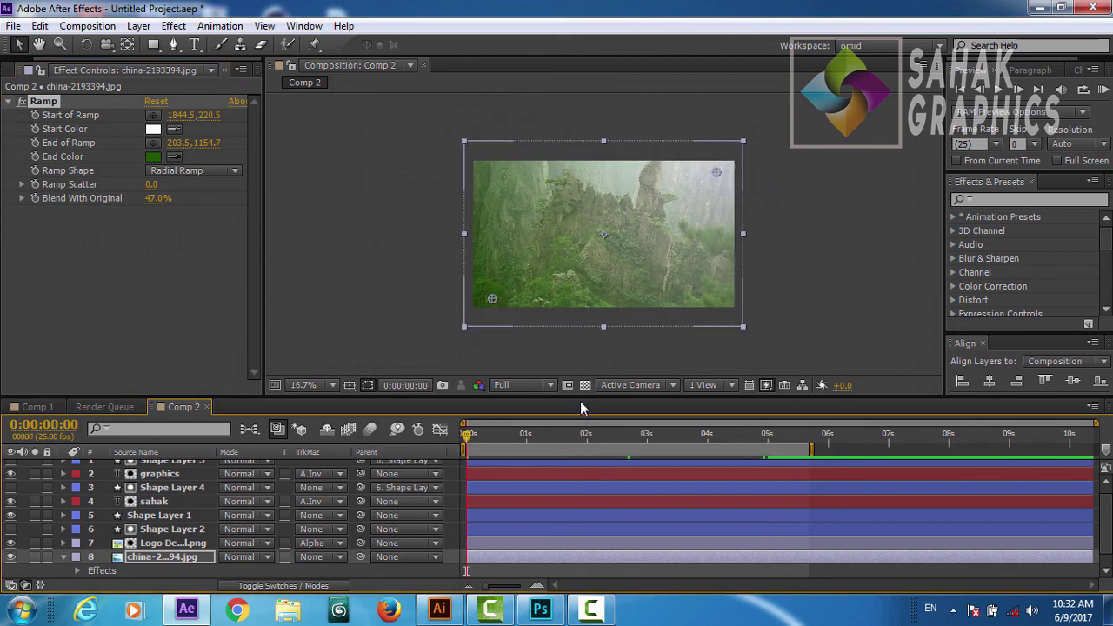
{"action": "left_click_drag", "start_coordinate": [580, 398], "coordinate": [592, 466]}
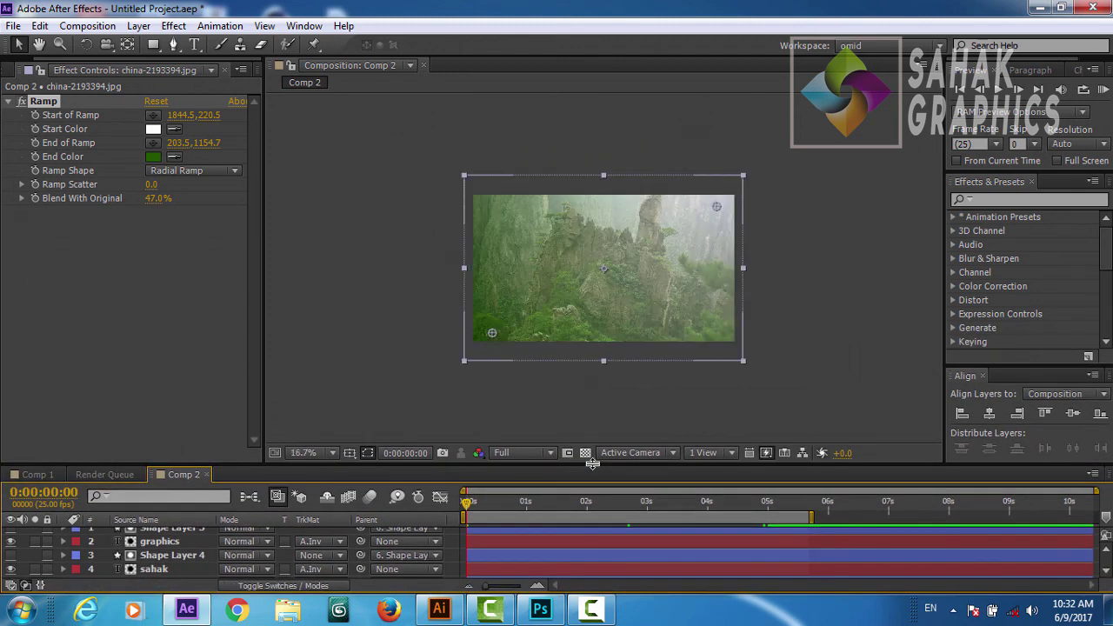
{"action": "key", "text": "period"}
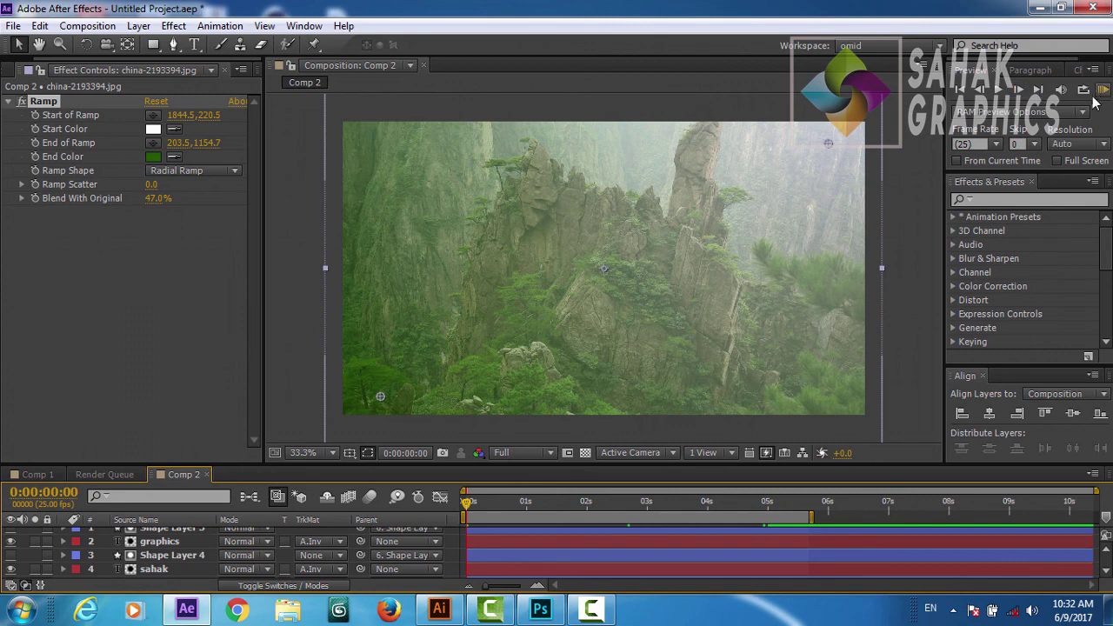
{"action": "left_click", "coordinate": [924, 210]}
{"action": "left_click", "coordinate": [1102, 90]}
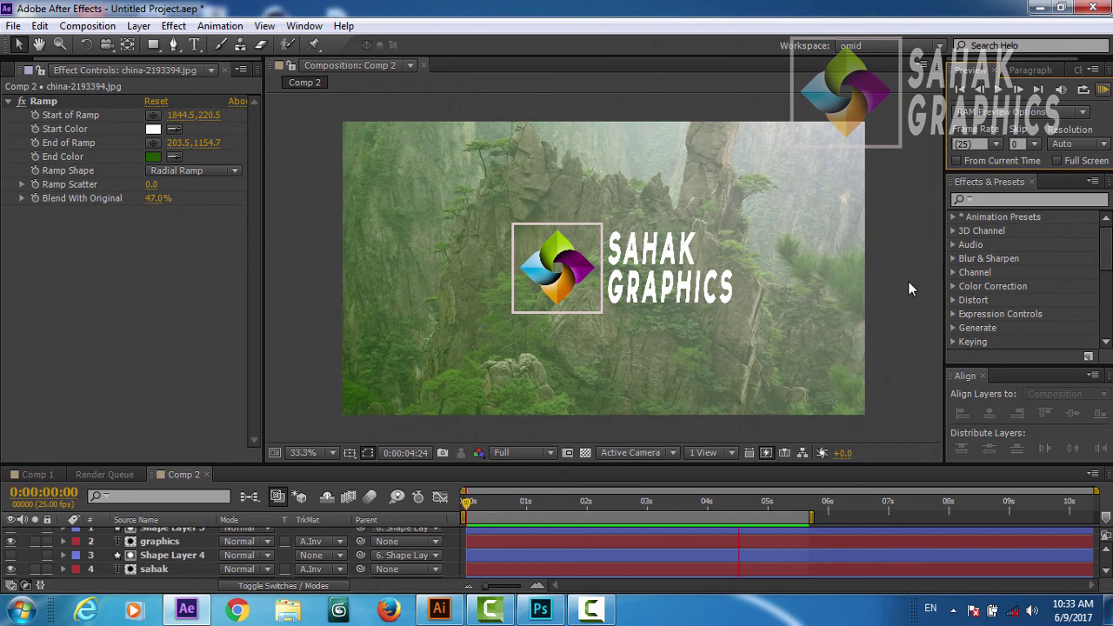
{"action": "key", "text": "space"}
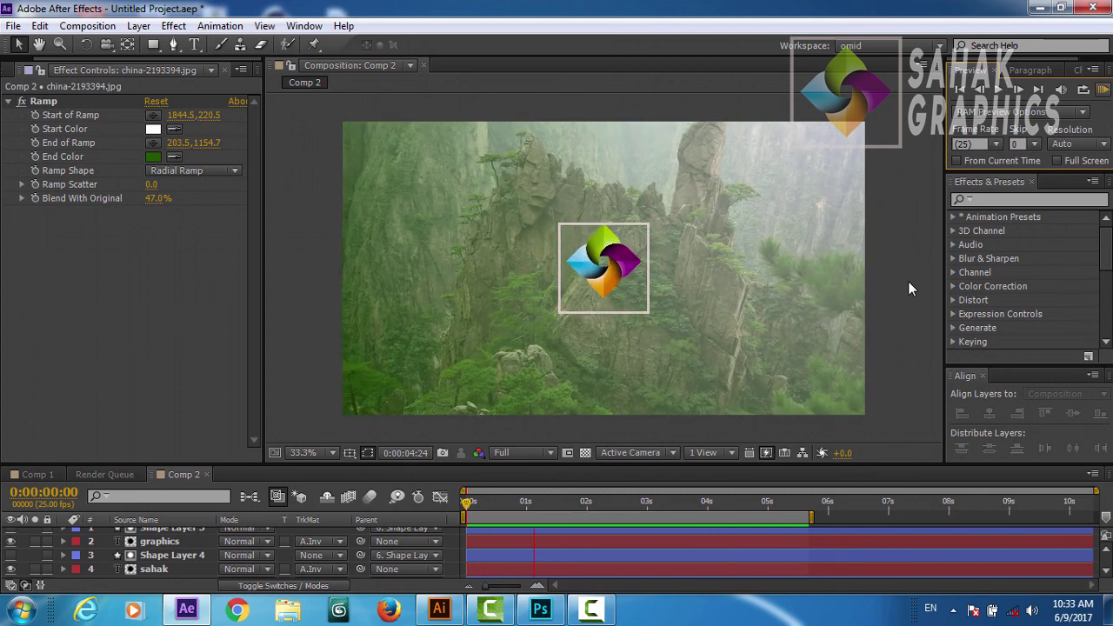
{"action": "left_click", "coordinate": [592, 611]}
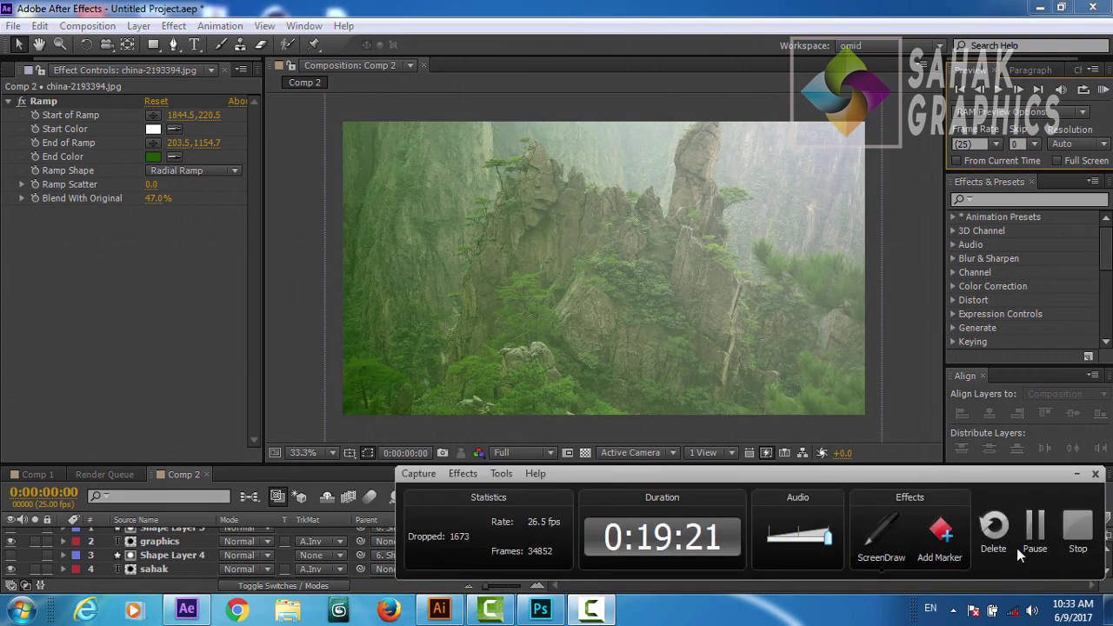